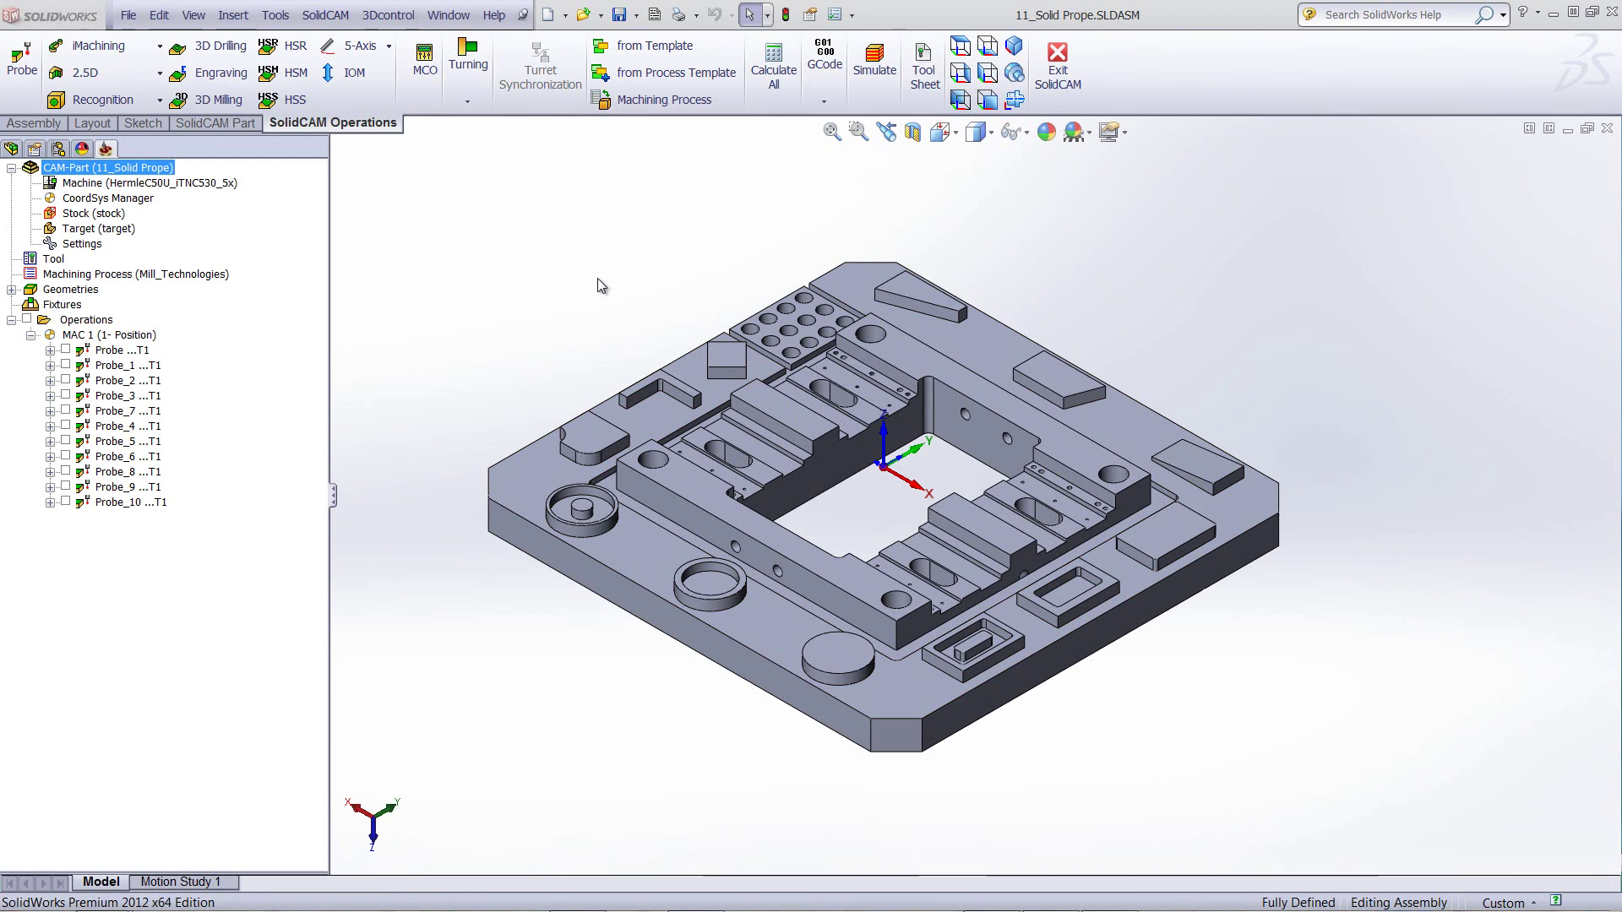
- Preview the toolpath of the first Probe operation, and open the operation to review its available probing cycles
left_click(65, 351)
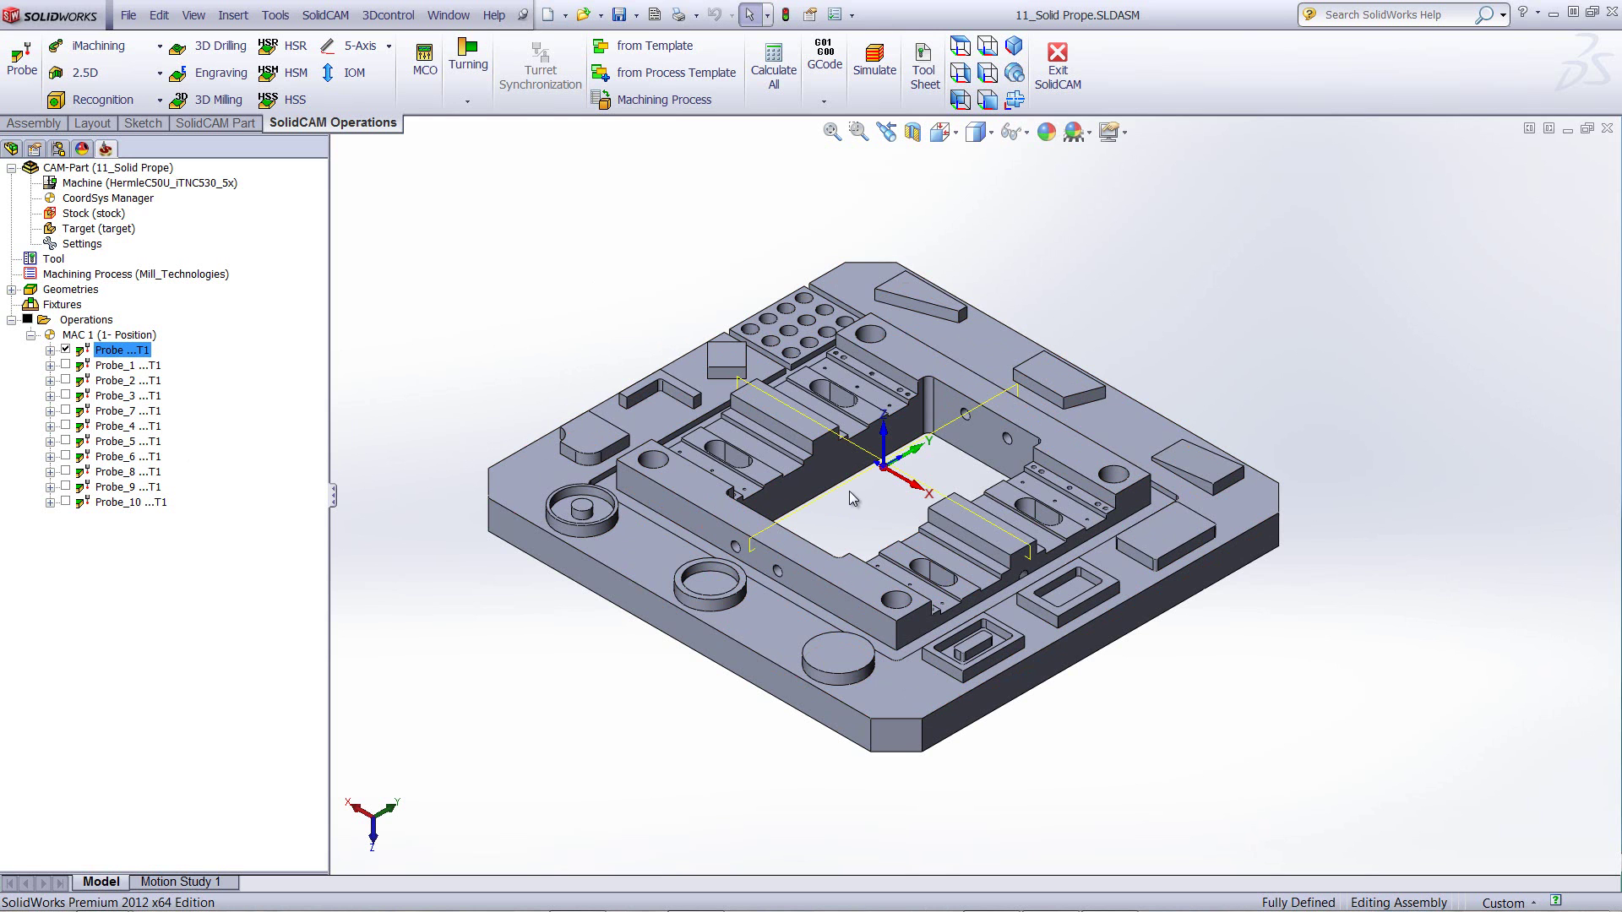
left_click(65, 351)
double_click(99, 353)
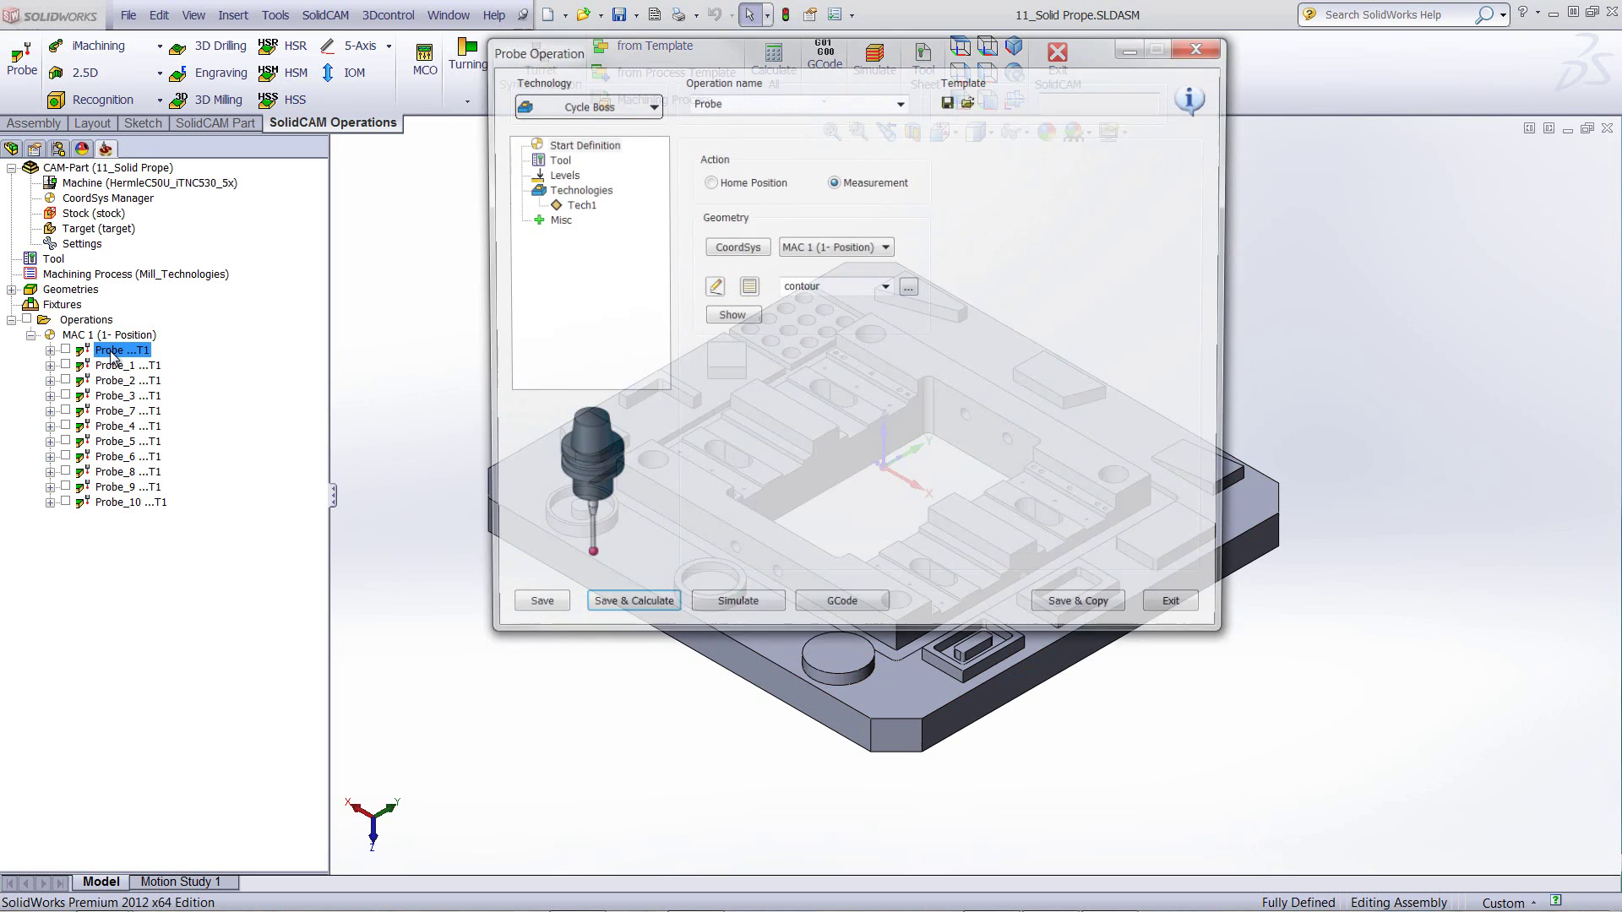
left_click(596, 106)
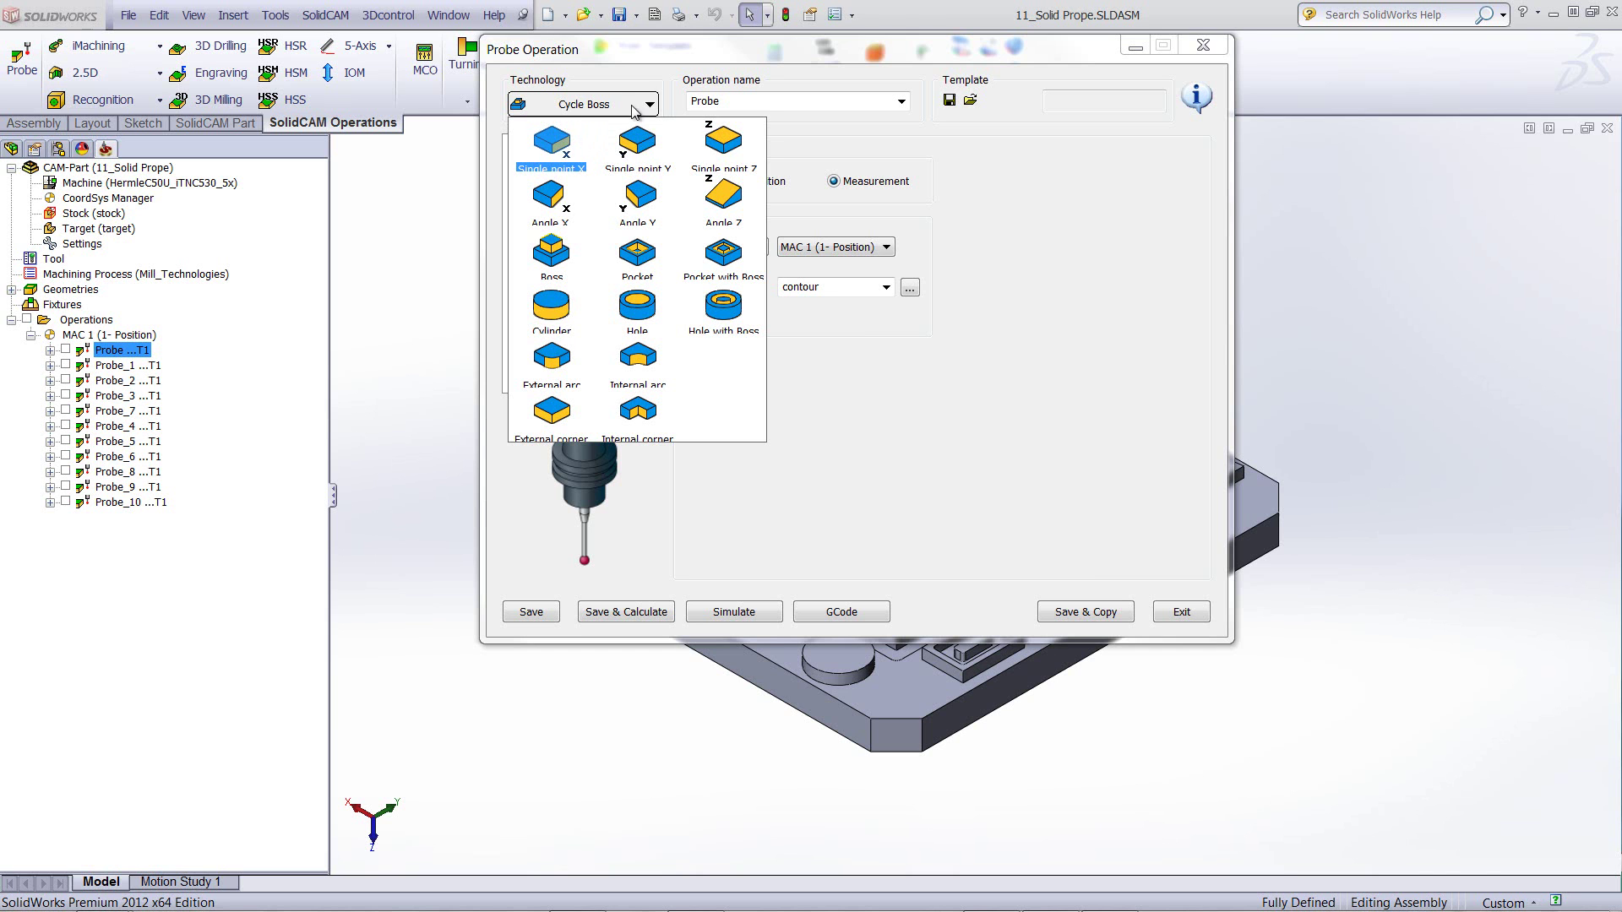
left_click(934, 198)
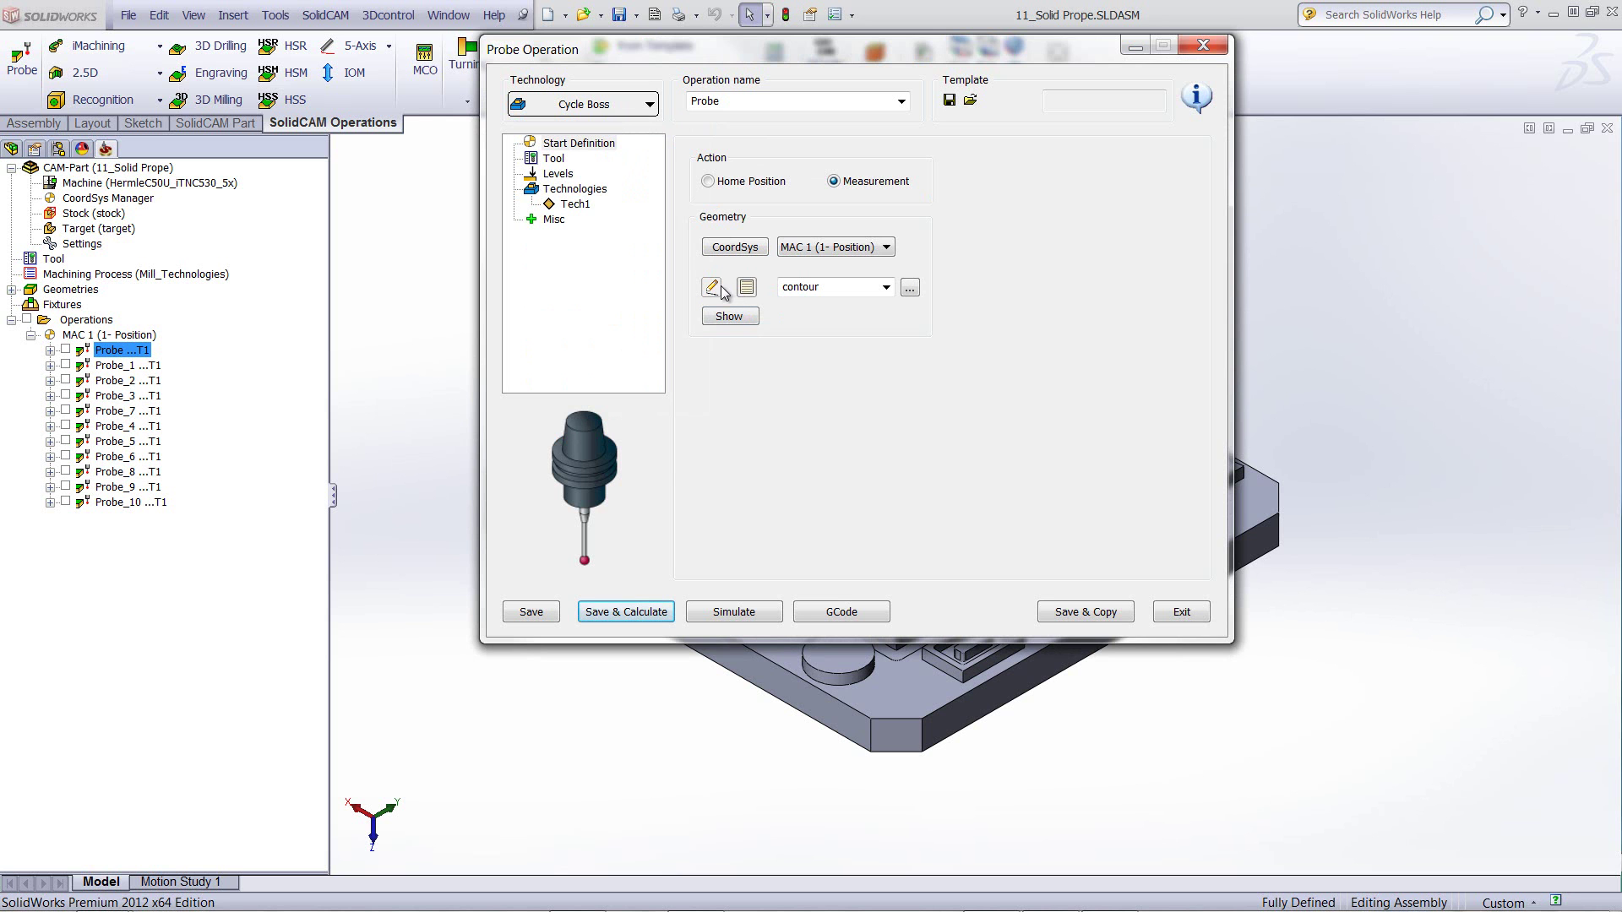
- Inspect the Probe operation's contour geometry on the model and the definition of its probe tool
left_click(722, 317)
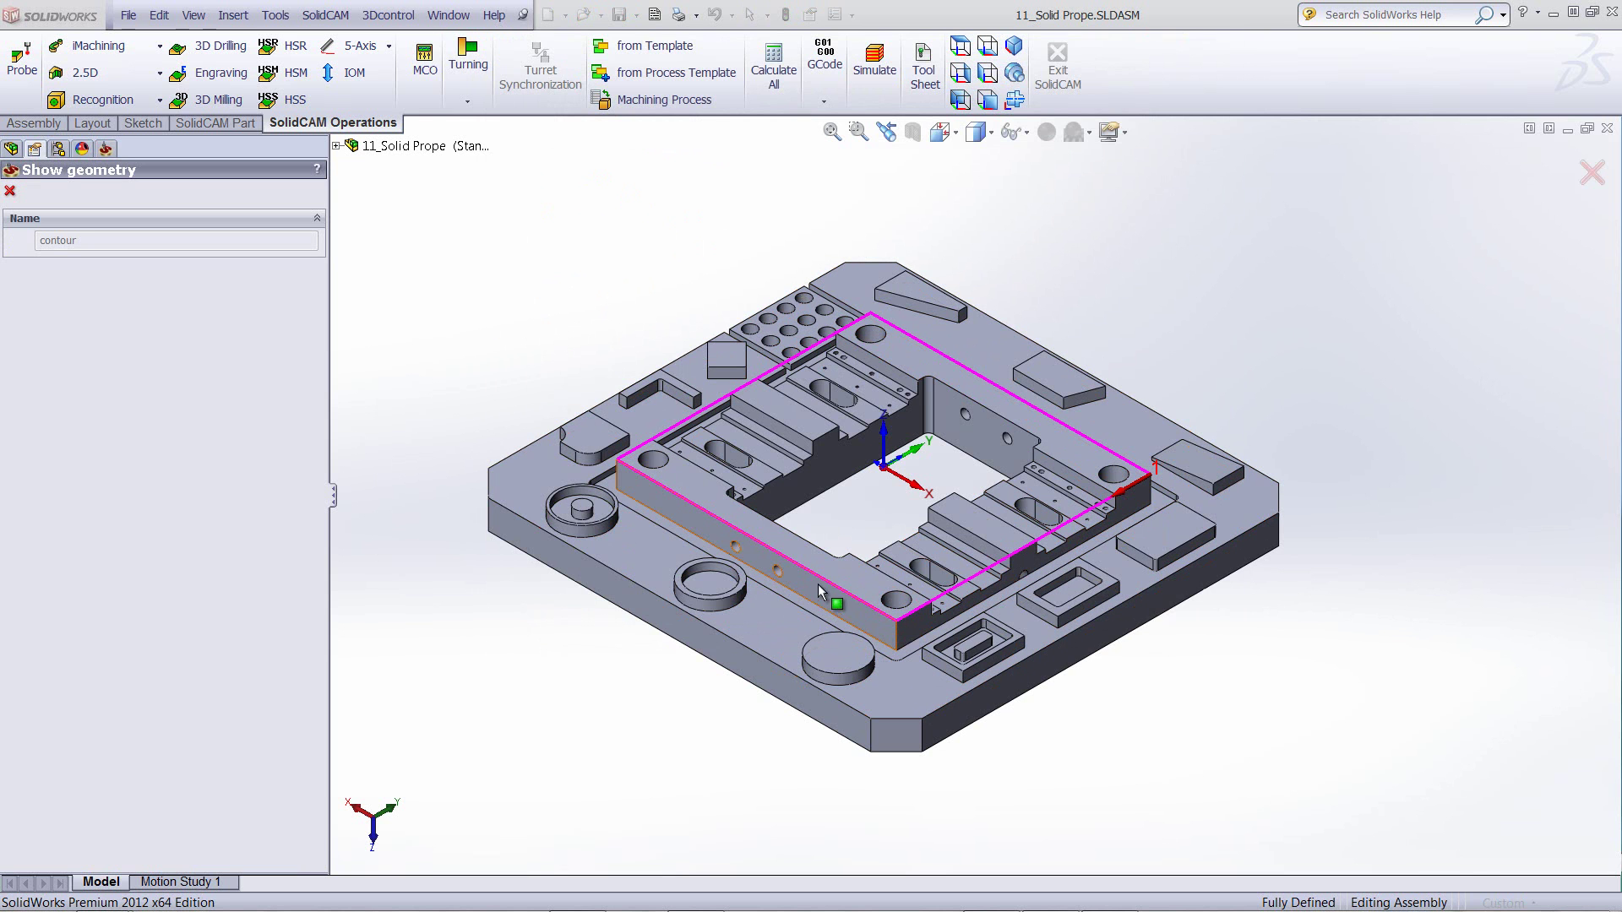
left_click(10, 190)
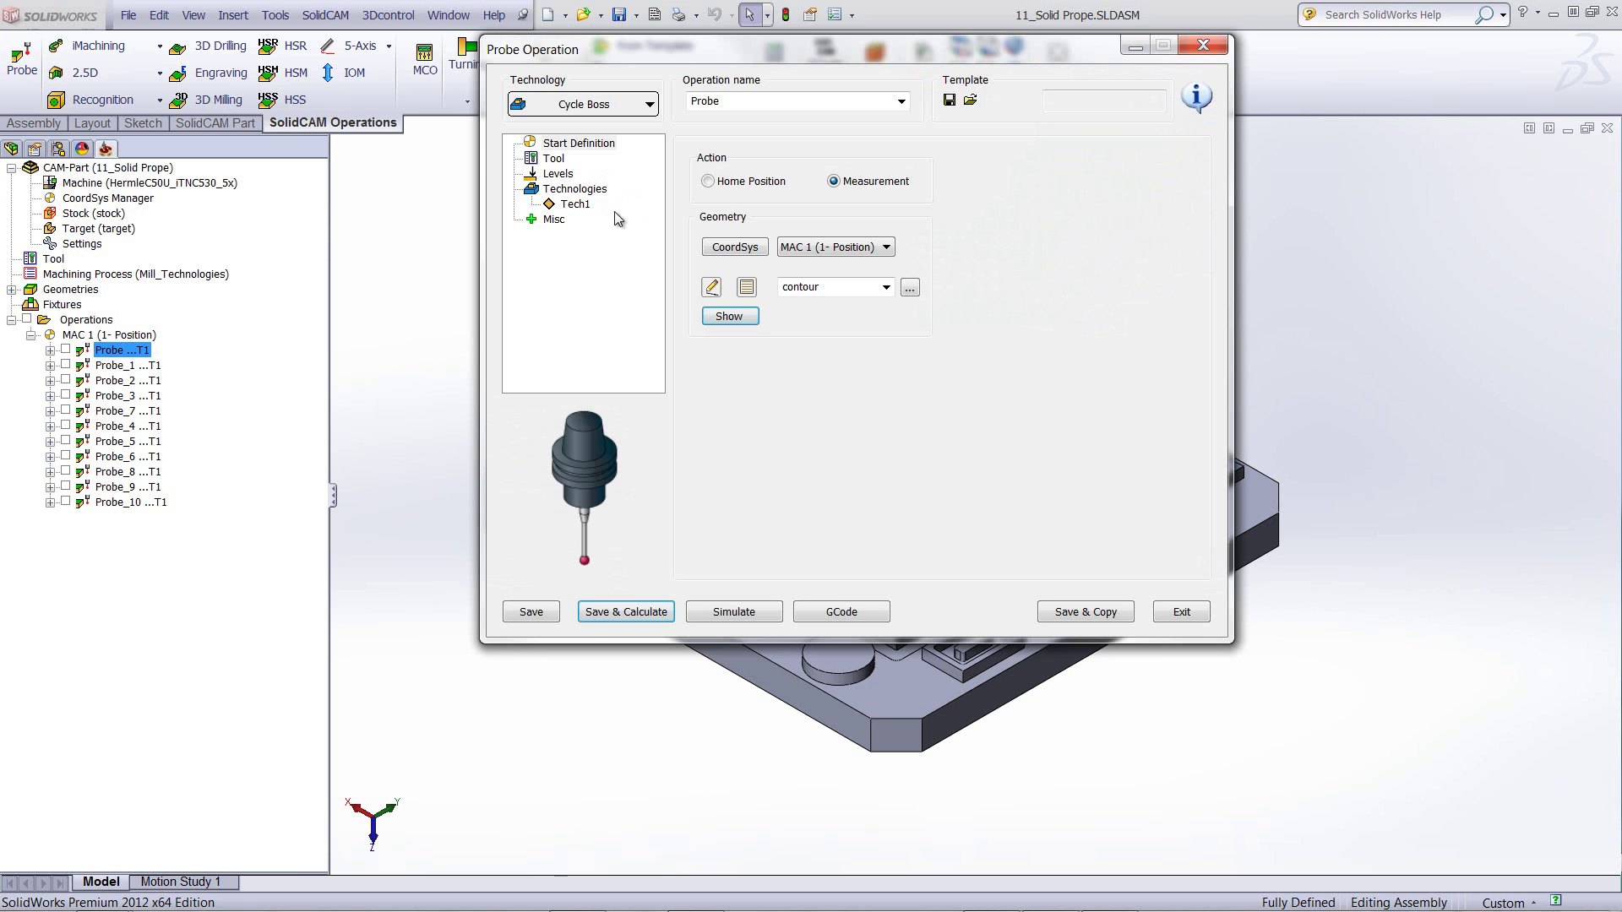
left_click(551, 159)
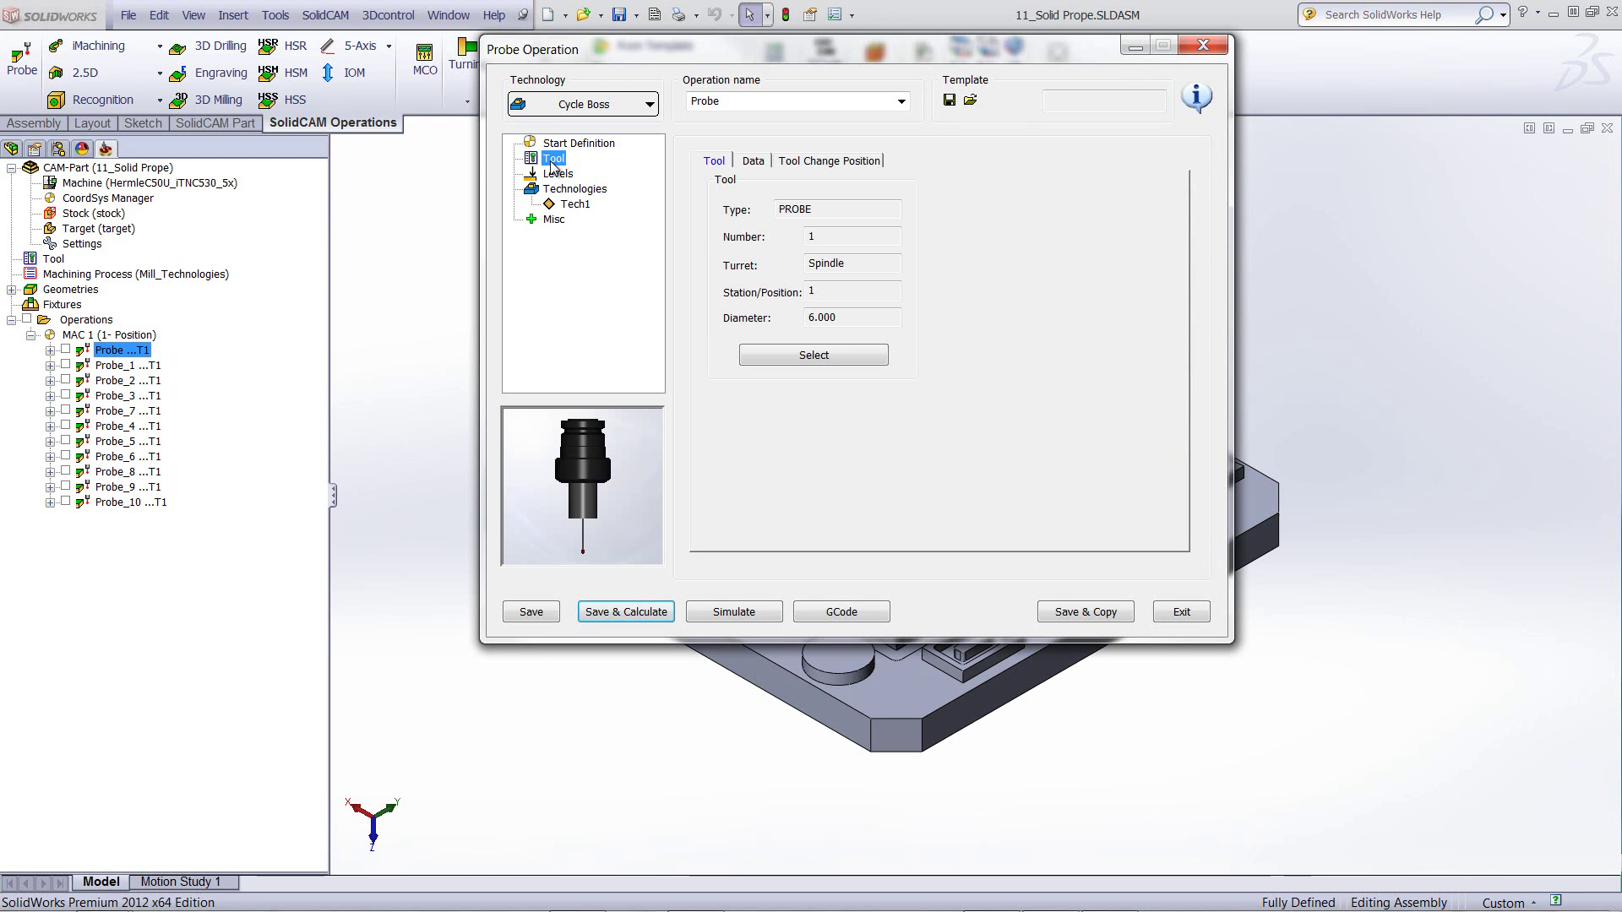
left_click(806, 356)
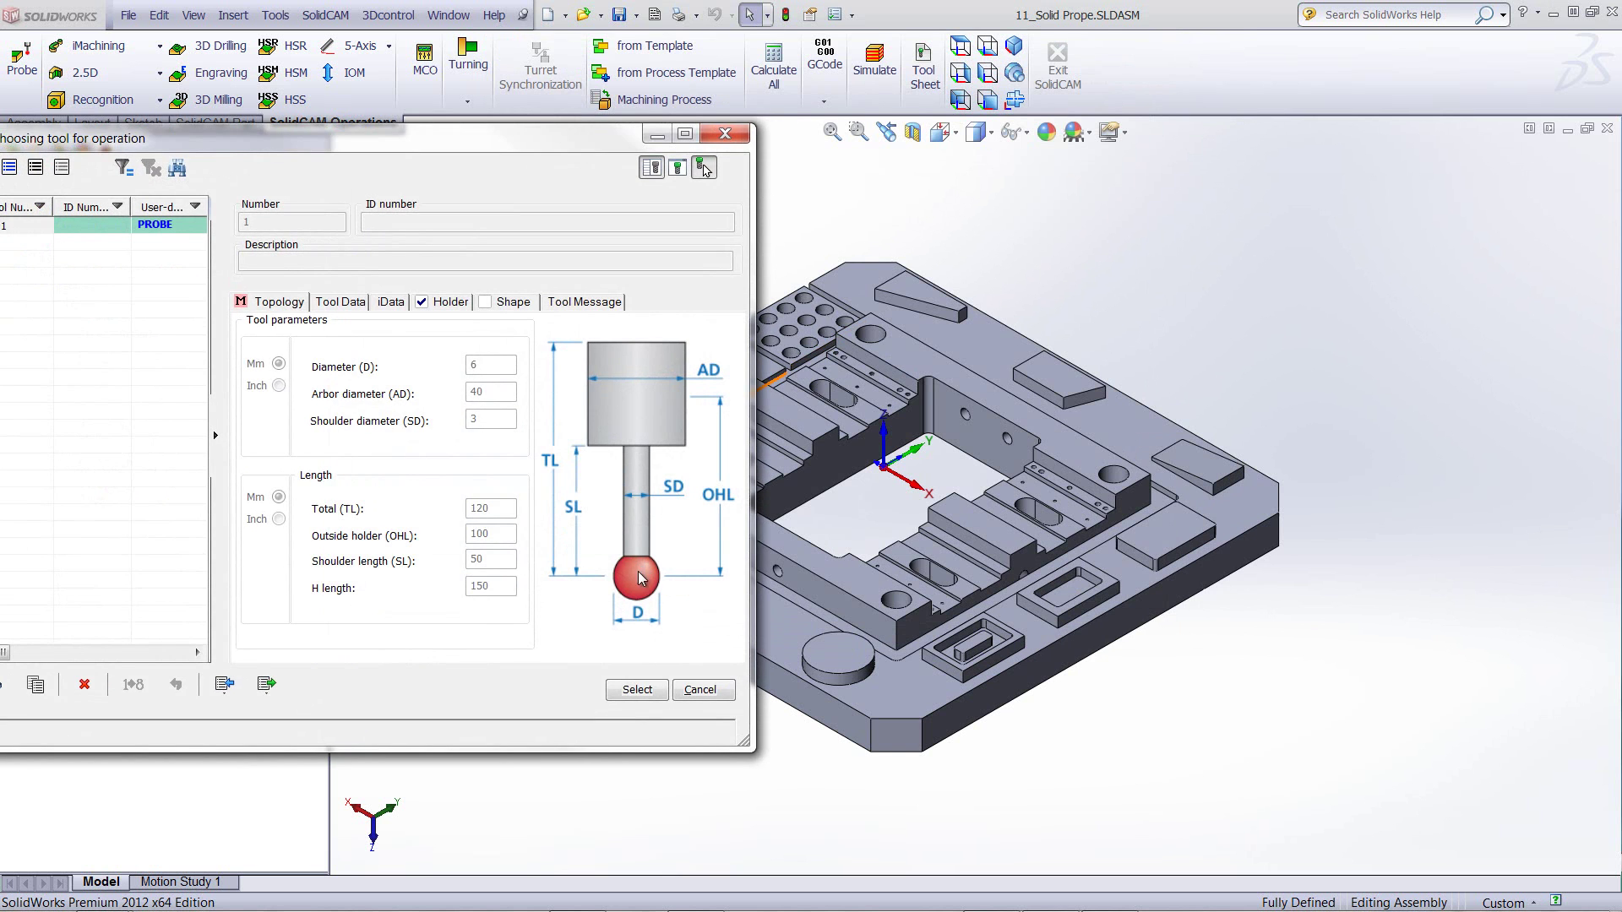
left_click(687, 686)
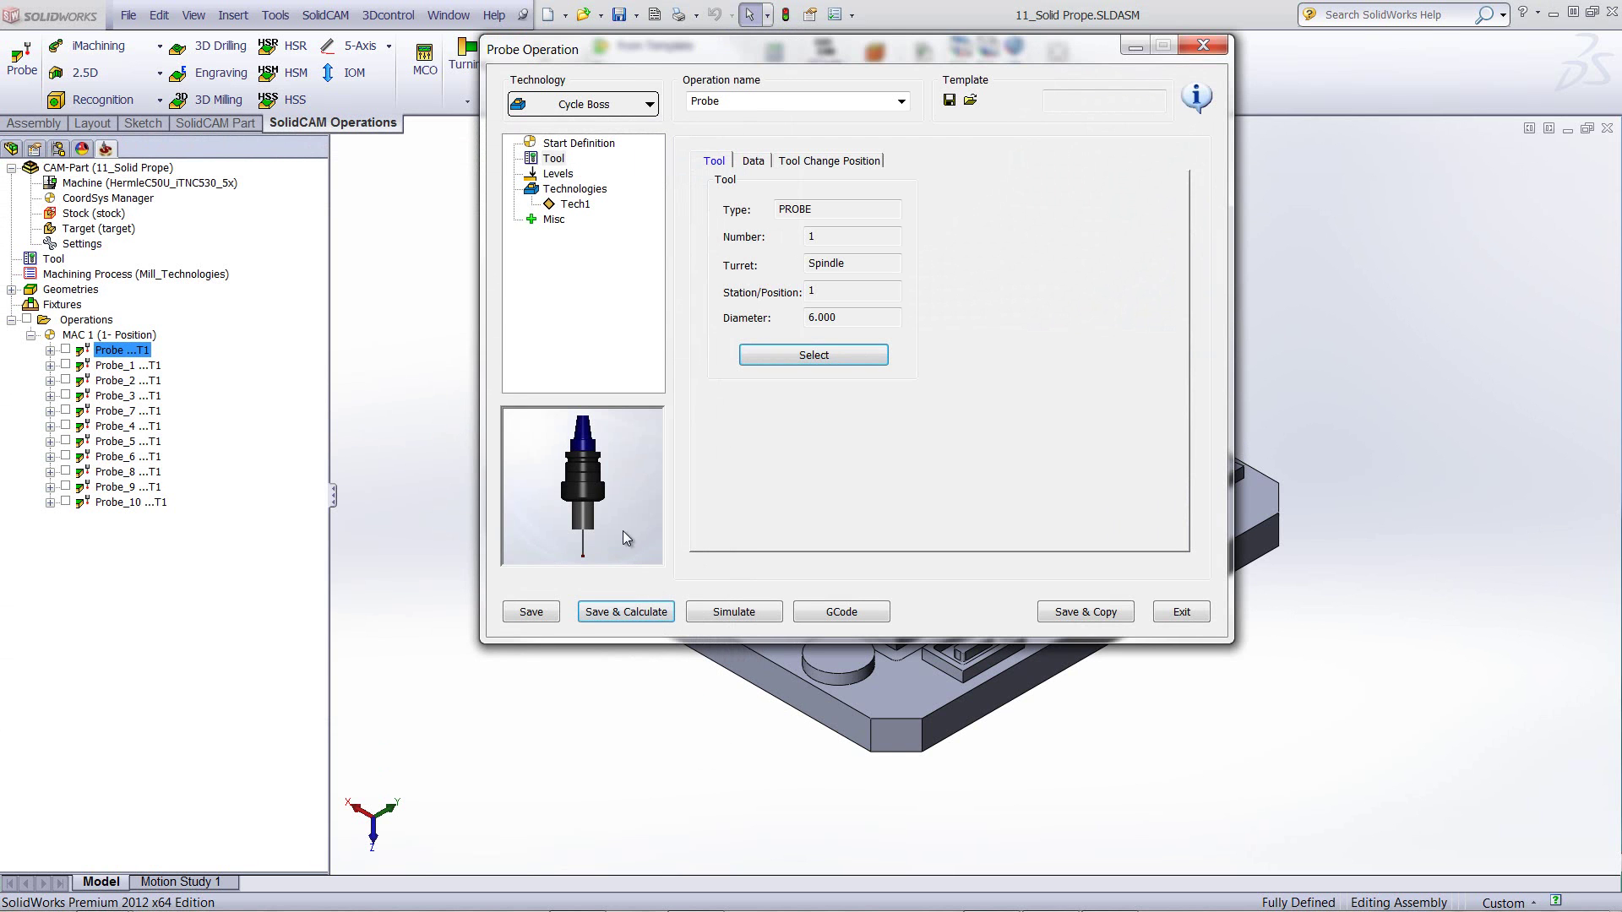
- Review the Probe operation's levels and Tech1 settings, and preview the Tech1 toolpath on the model
left_click(560, 174)
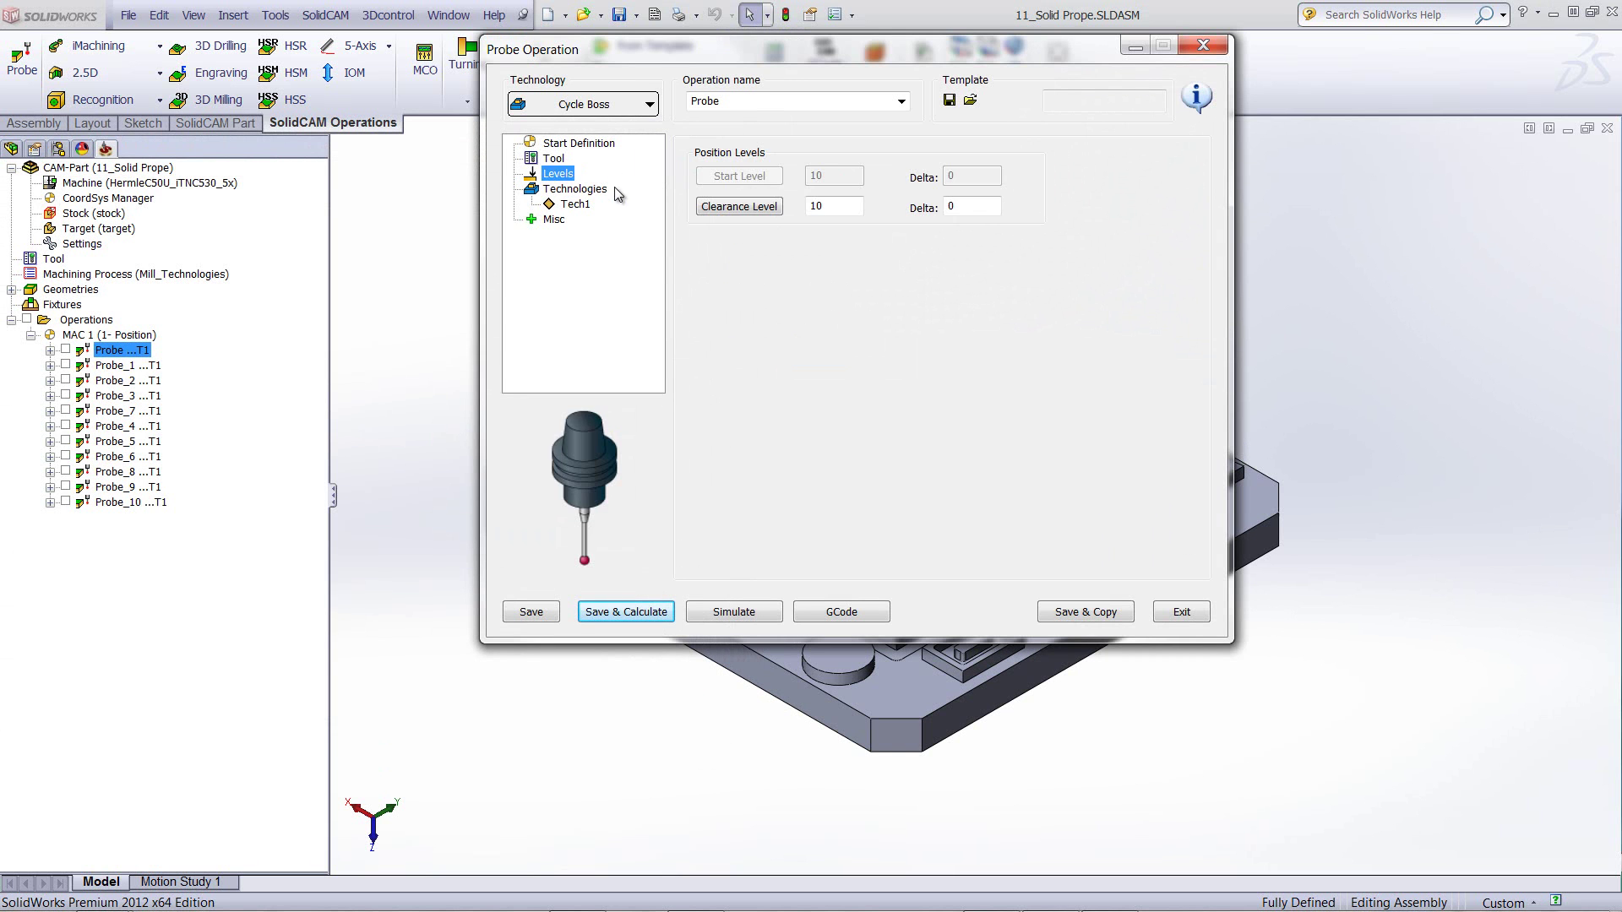
left_click(574, 189)
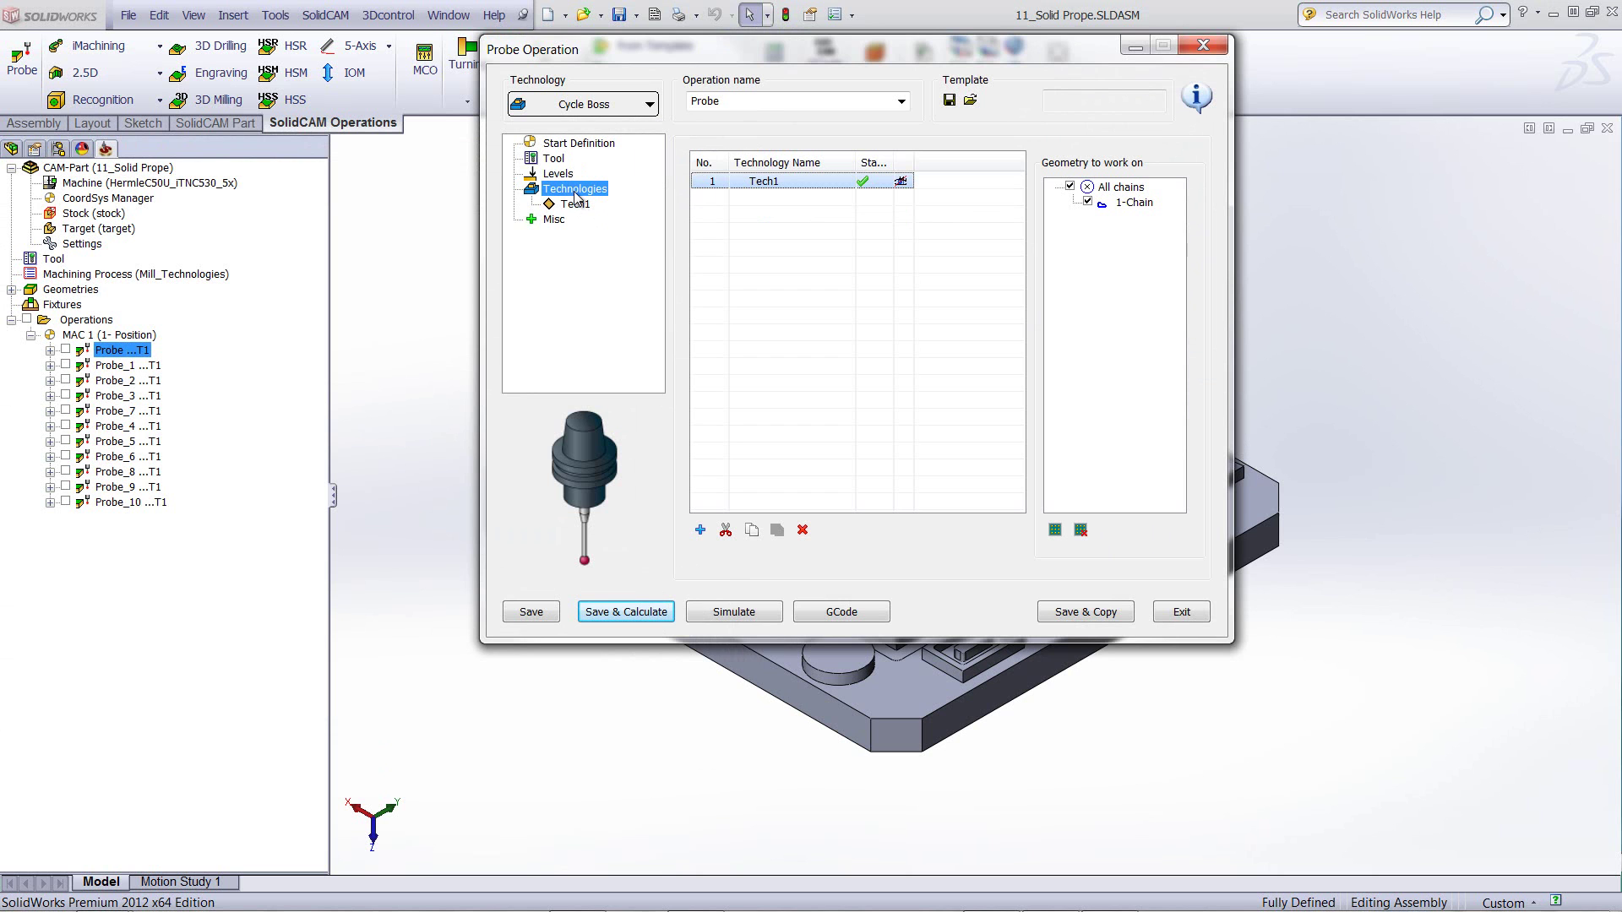
double_click(762, 185)
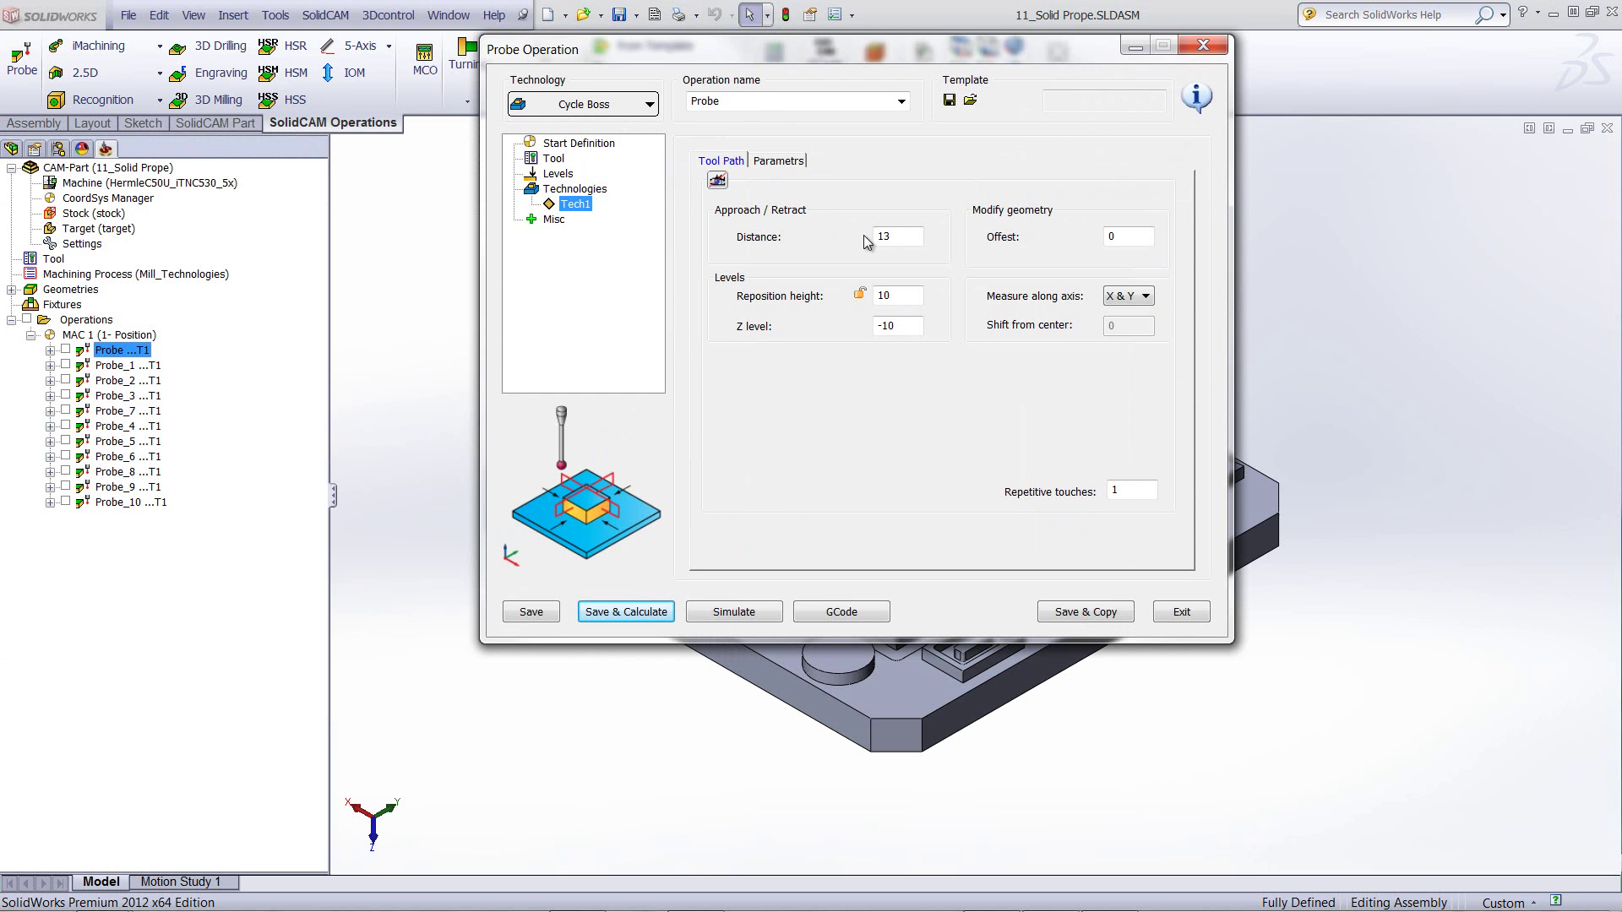
left_click_drag(914, 63, 488, 48)
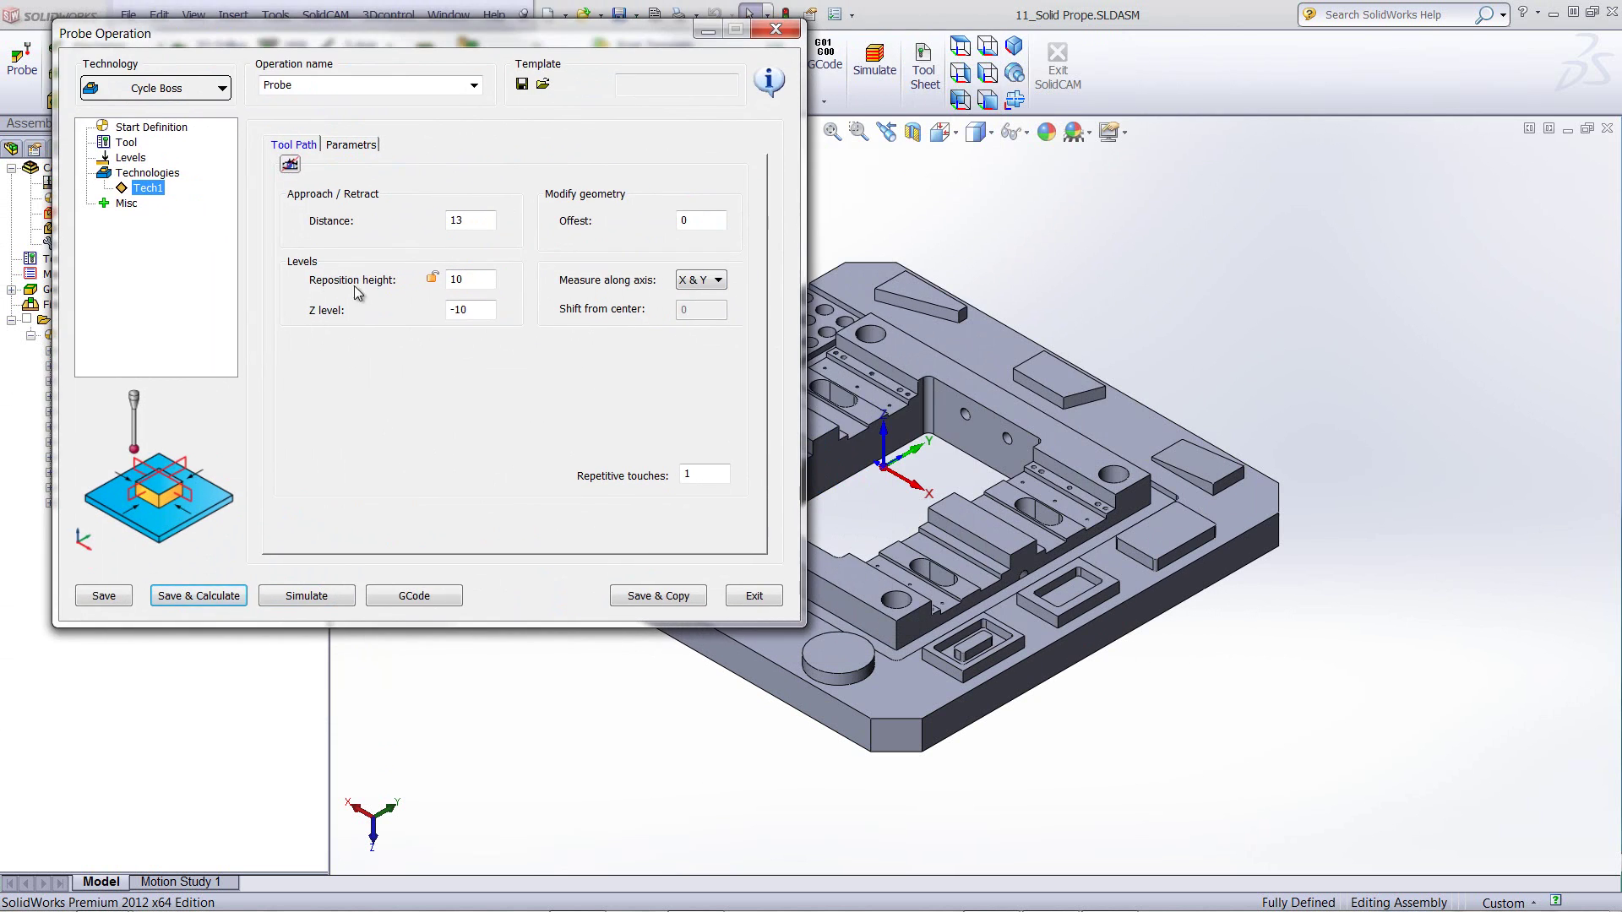
left_click(289, 163)
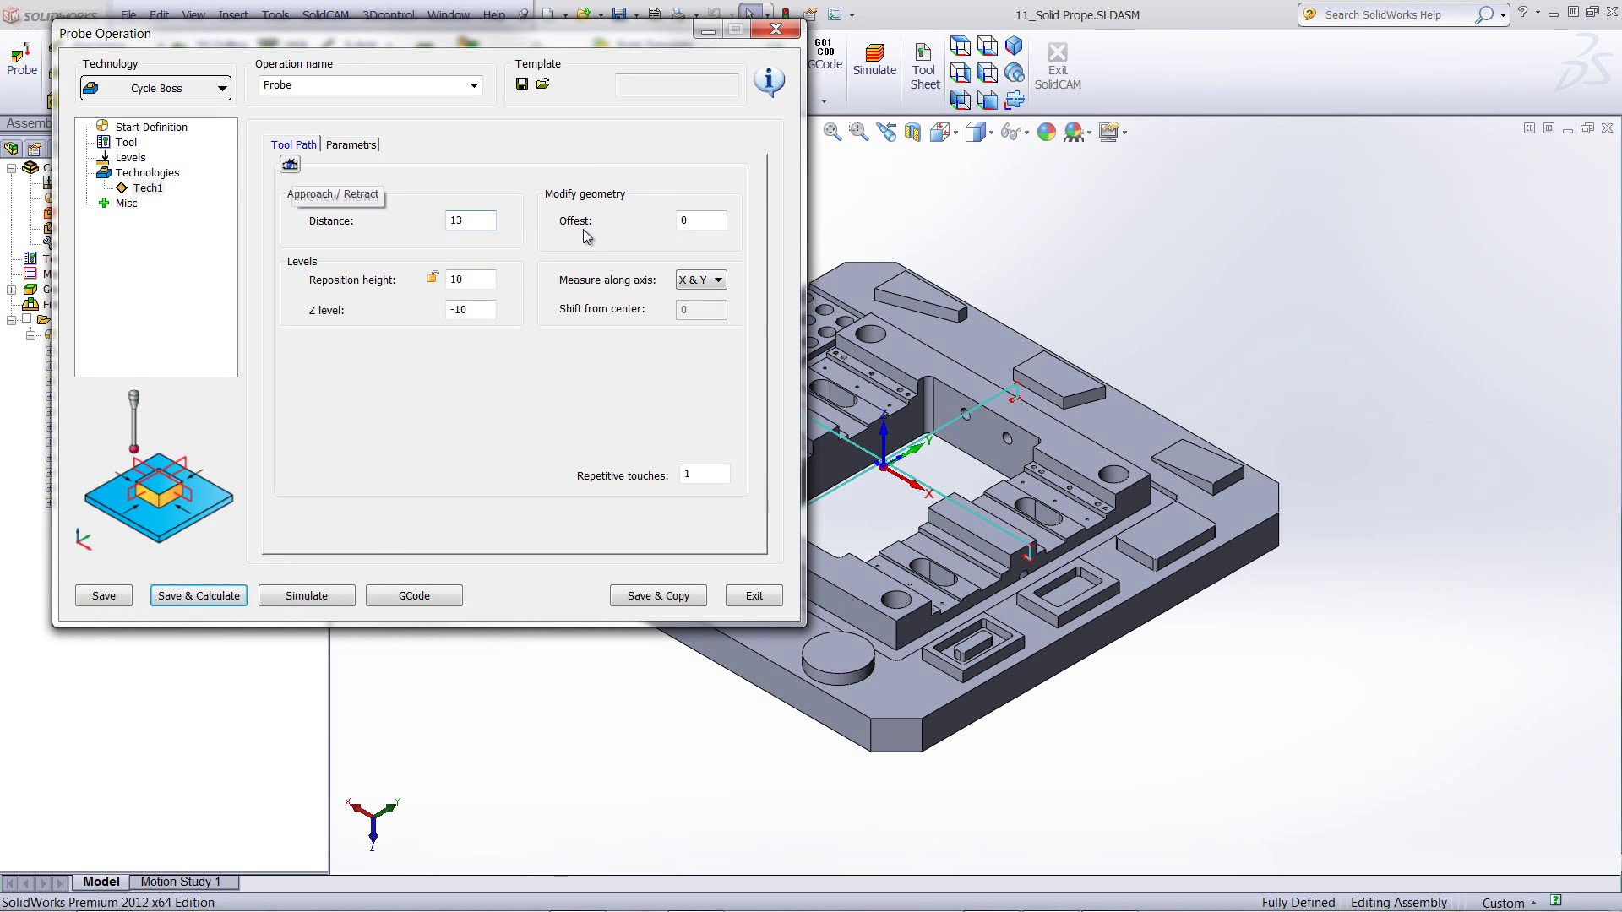
left_click_drag(557, 46, 510, 58)
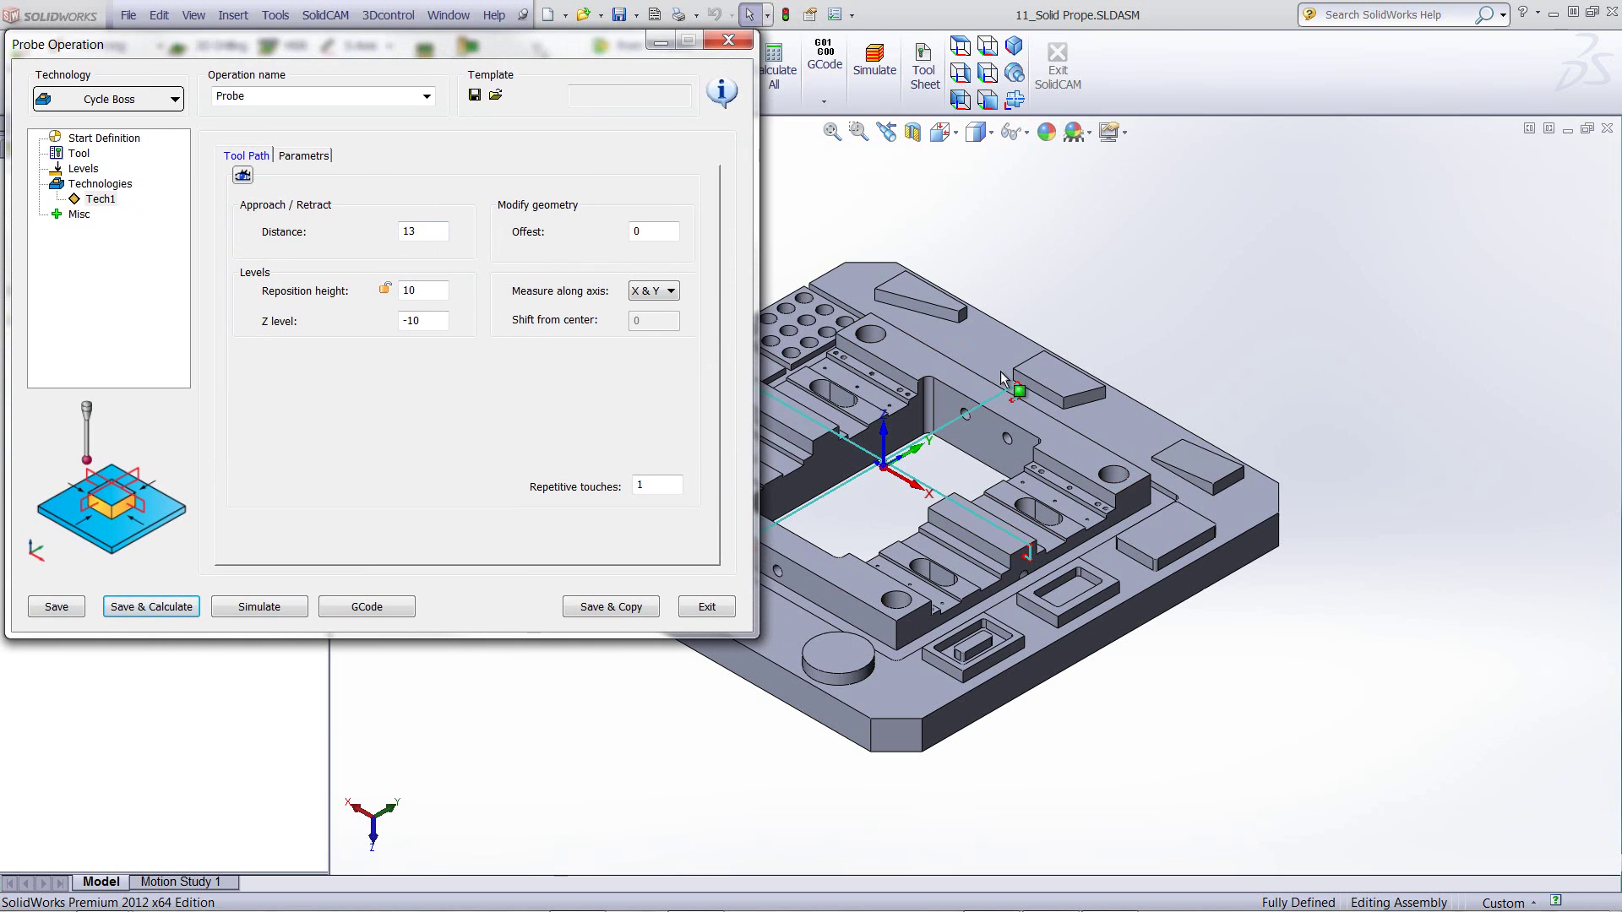
scroll(905, 468, "down", 1)
scroll(905, 469, "down", 2)
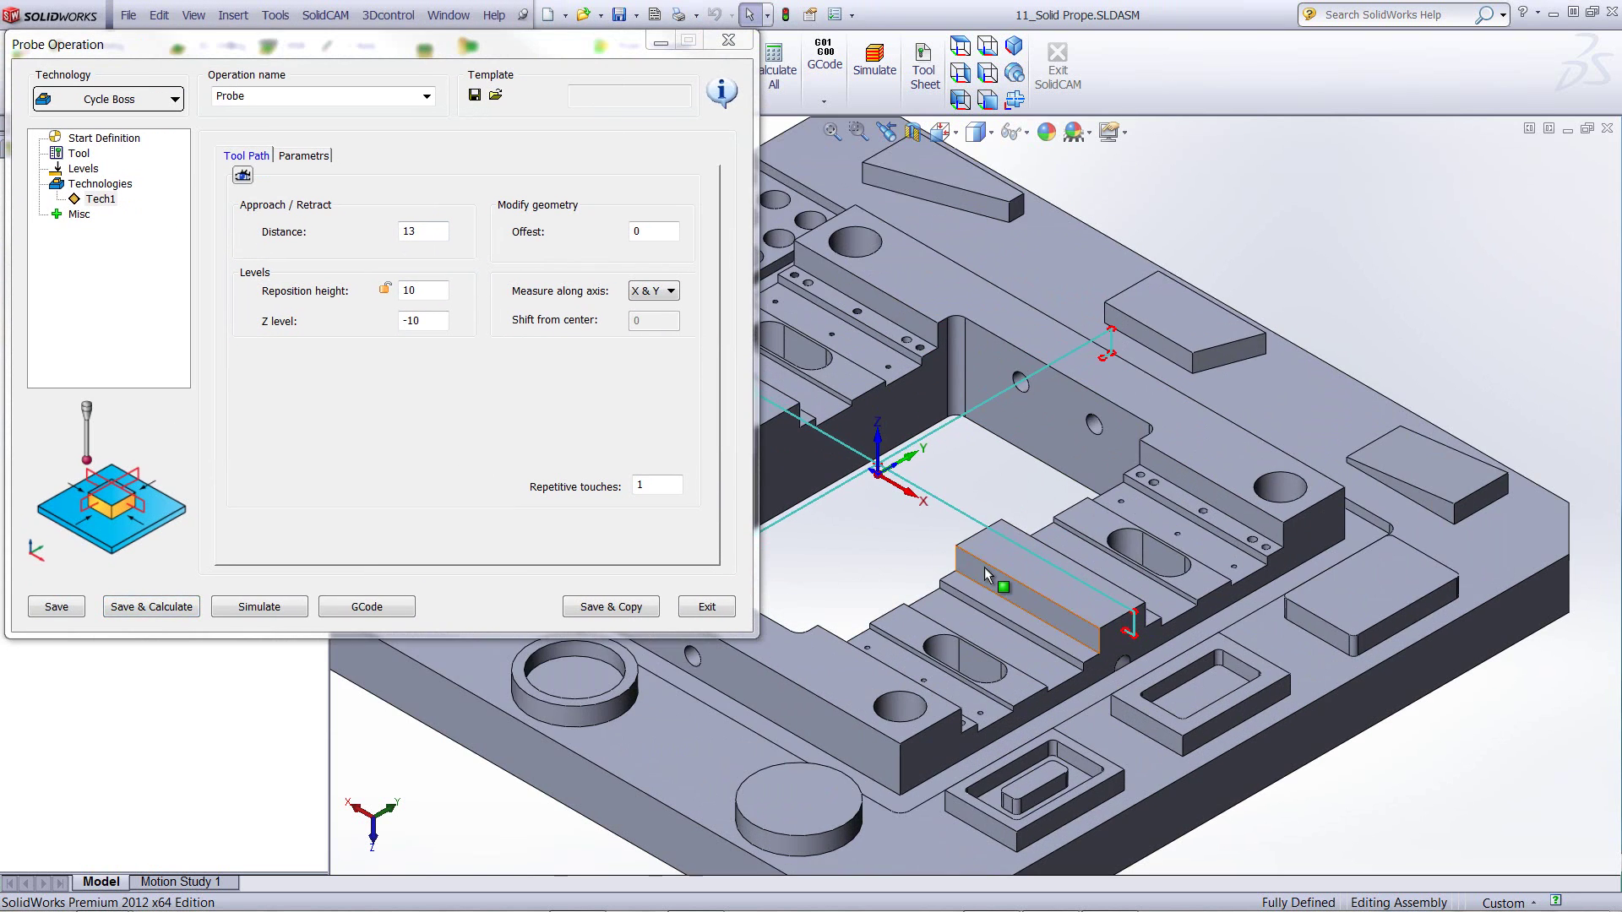
scroll(984, 571, "up", 1)
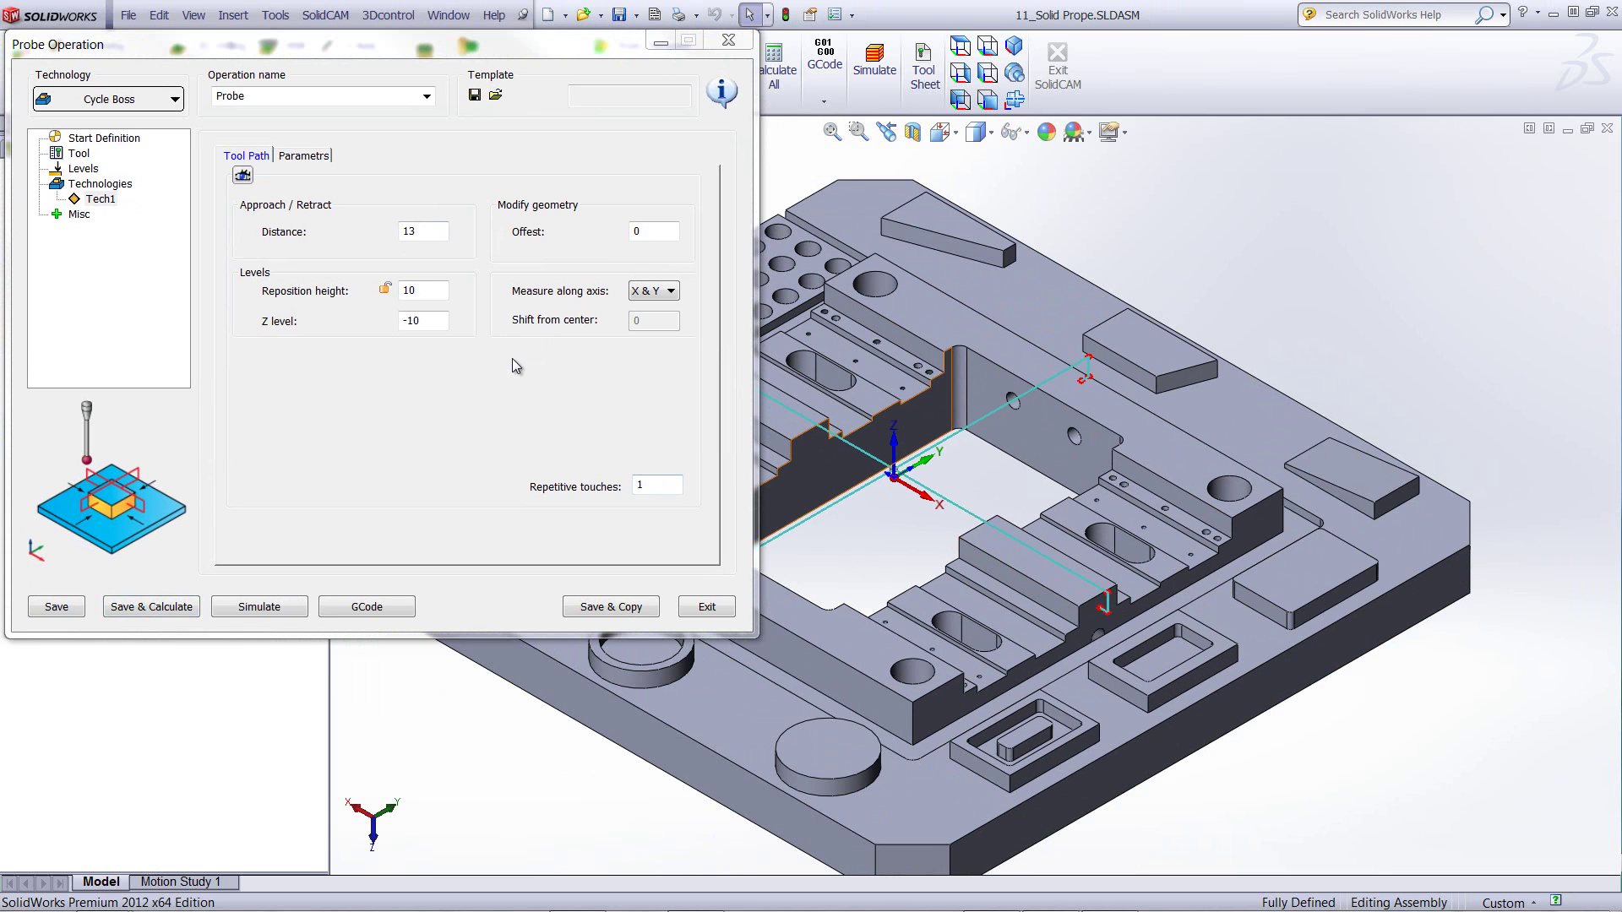
- Set the Tech1 Z level to -9 and choose the axis option for the boss measurement
double_click(430, 325)
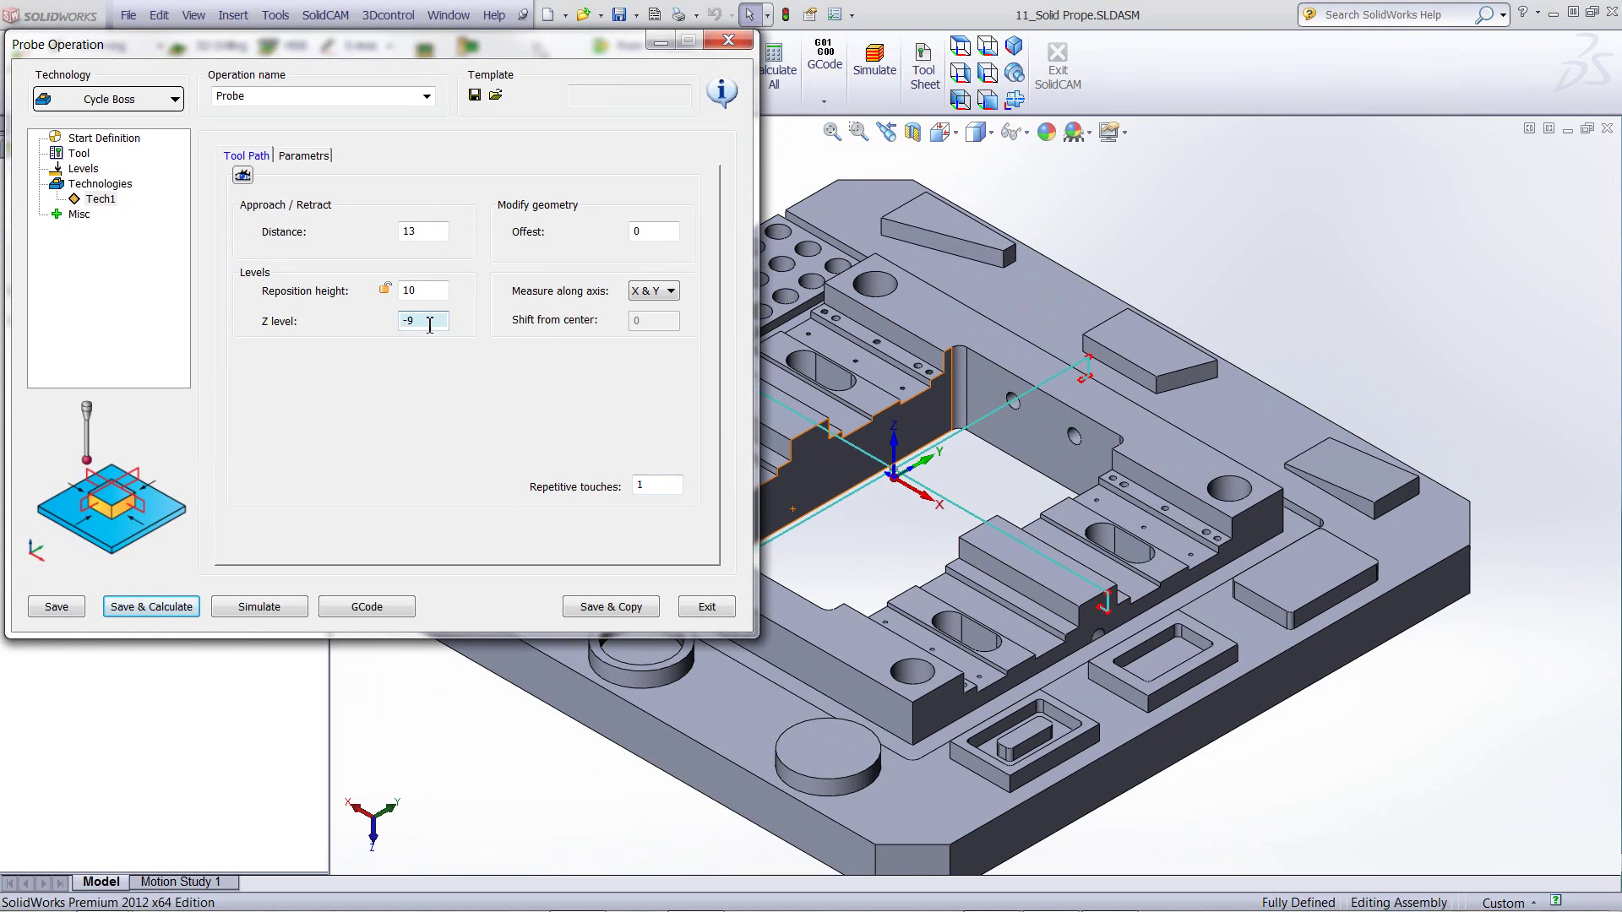
scroll(430, 325, "up", 2)
scroll(430, 325, "down", 2)
scroll(430, 326, "up", 1)
scroll(437, 325, "up", 4)
scroll(431, 331, "up", 2)
scroll(435, 338, "down", 1)
left_click(669, 292)
left_click(666, 336)
- Open the Machine Simulation for the boss-cycle Probe operation
left_click(259, 607)
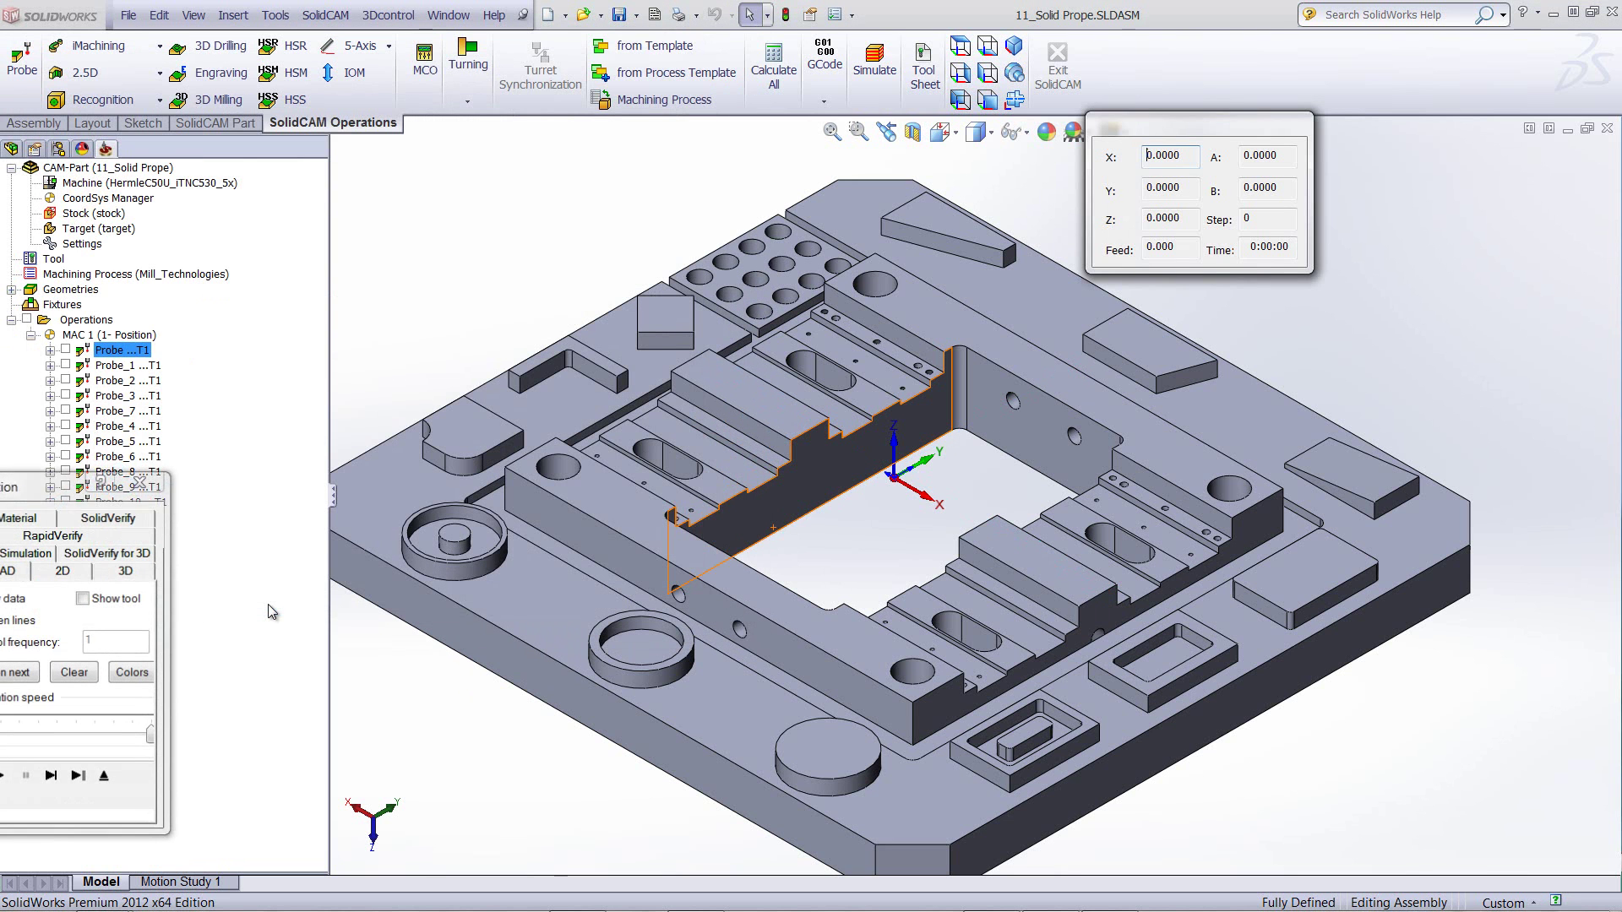
left_click_drag(155, 422, 271, 218)
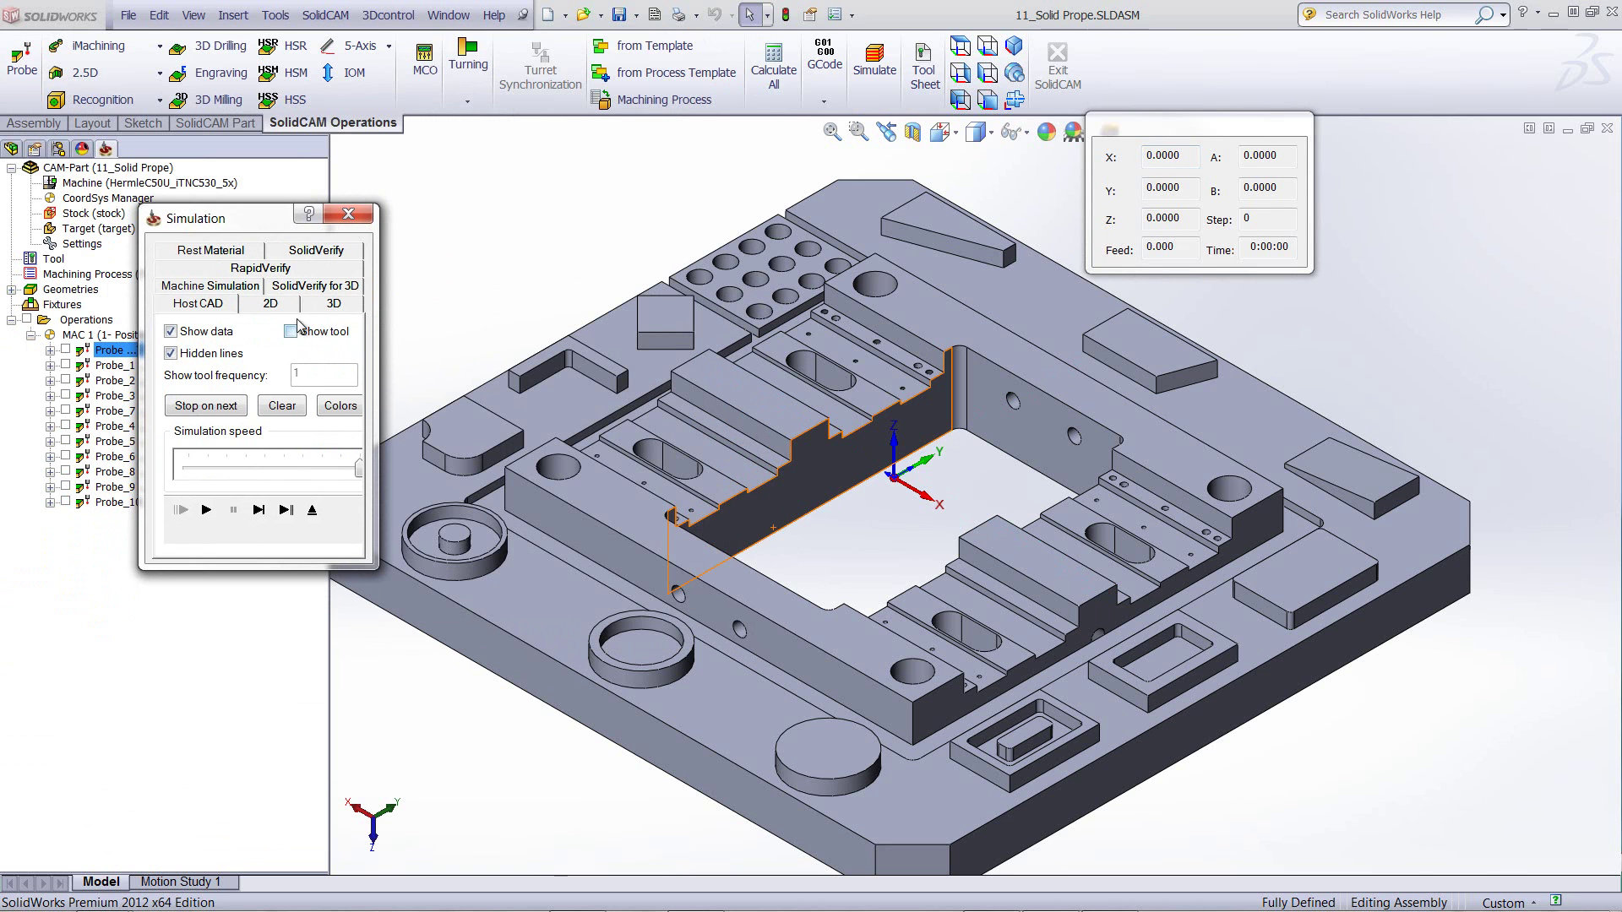
left_click(221, 286)
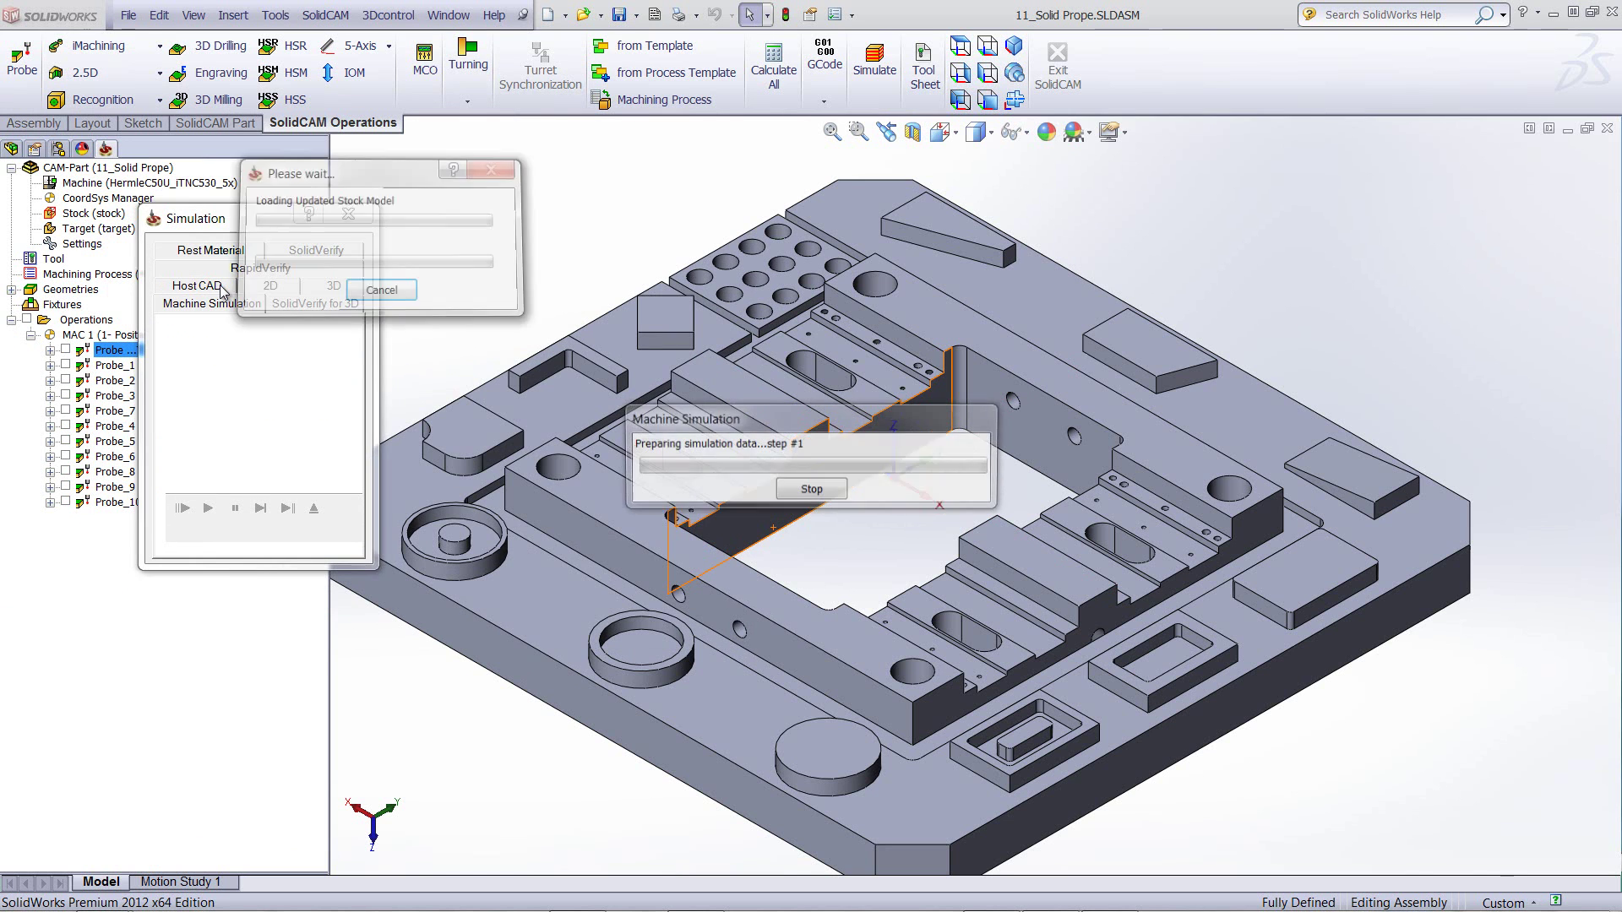
- Play the machine simulation of the Probe operation with a close view of the probe and part
scroll(1022, 574, "up", 10)
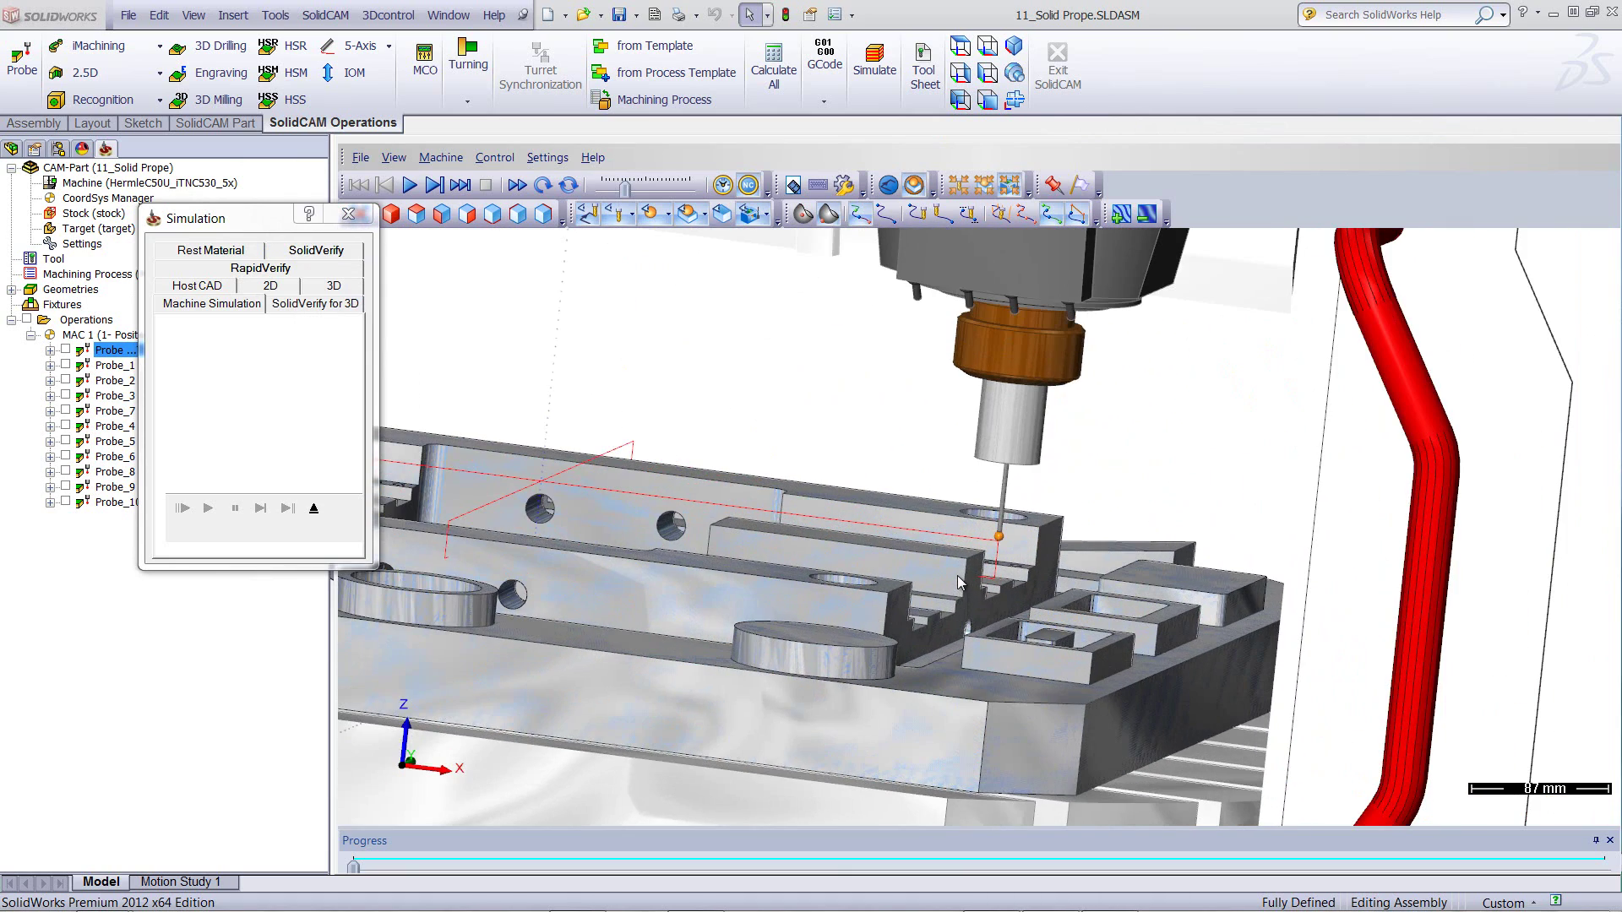
scroll(921, 557, "up", 3)
middle_click_drag(921, 554, 968, 586)
scroll(966, 586, "down", 2)
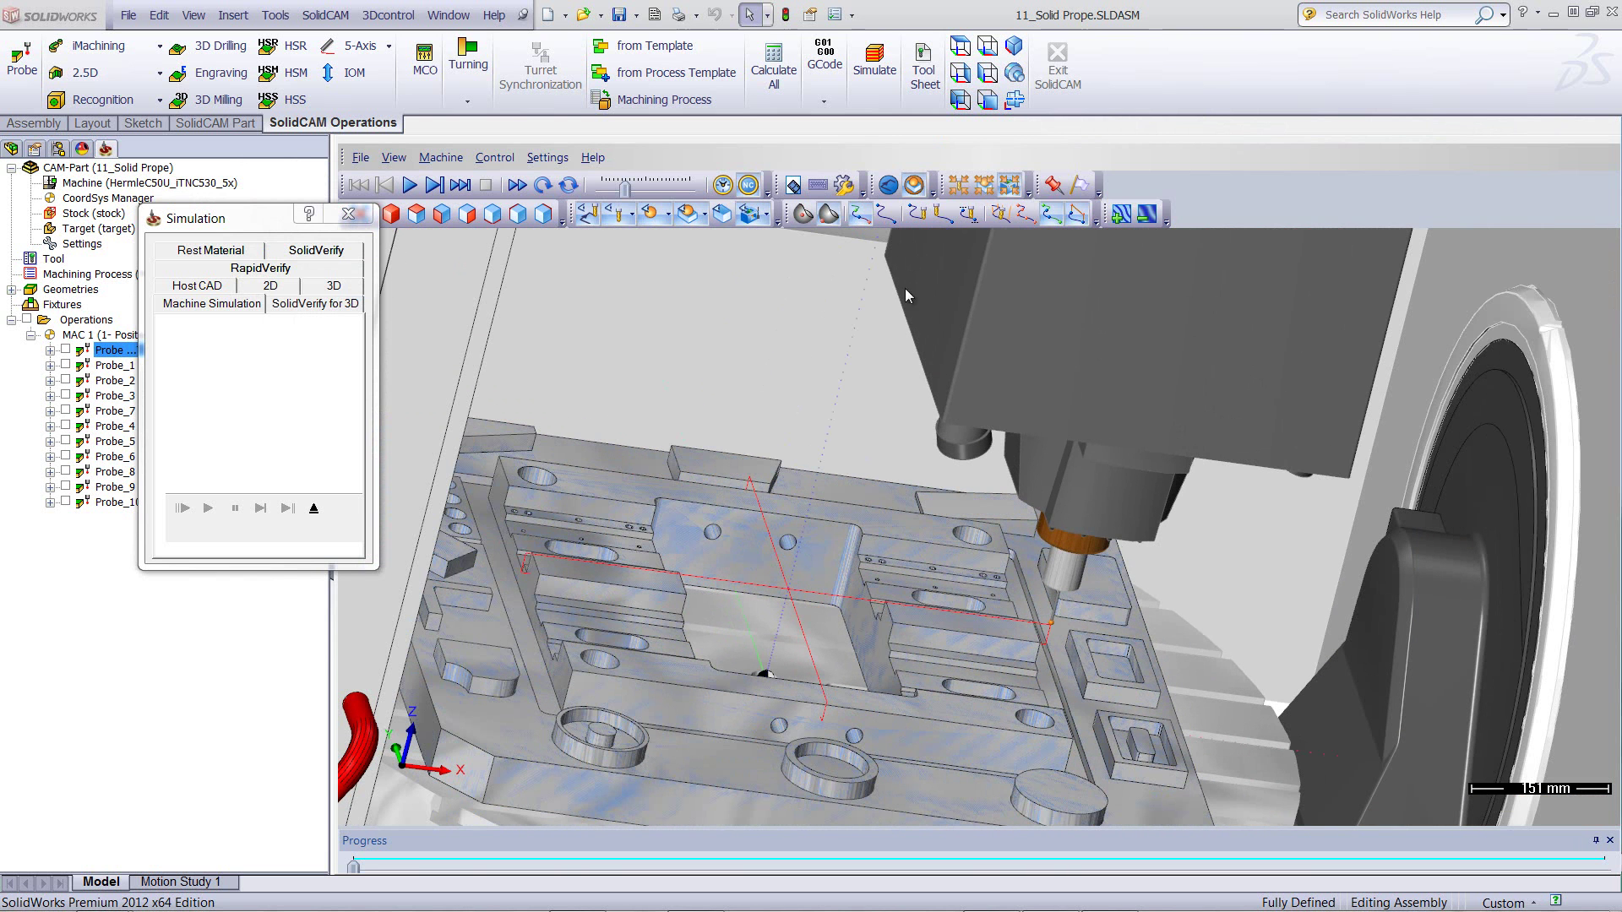
left_click(917, 214)
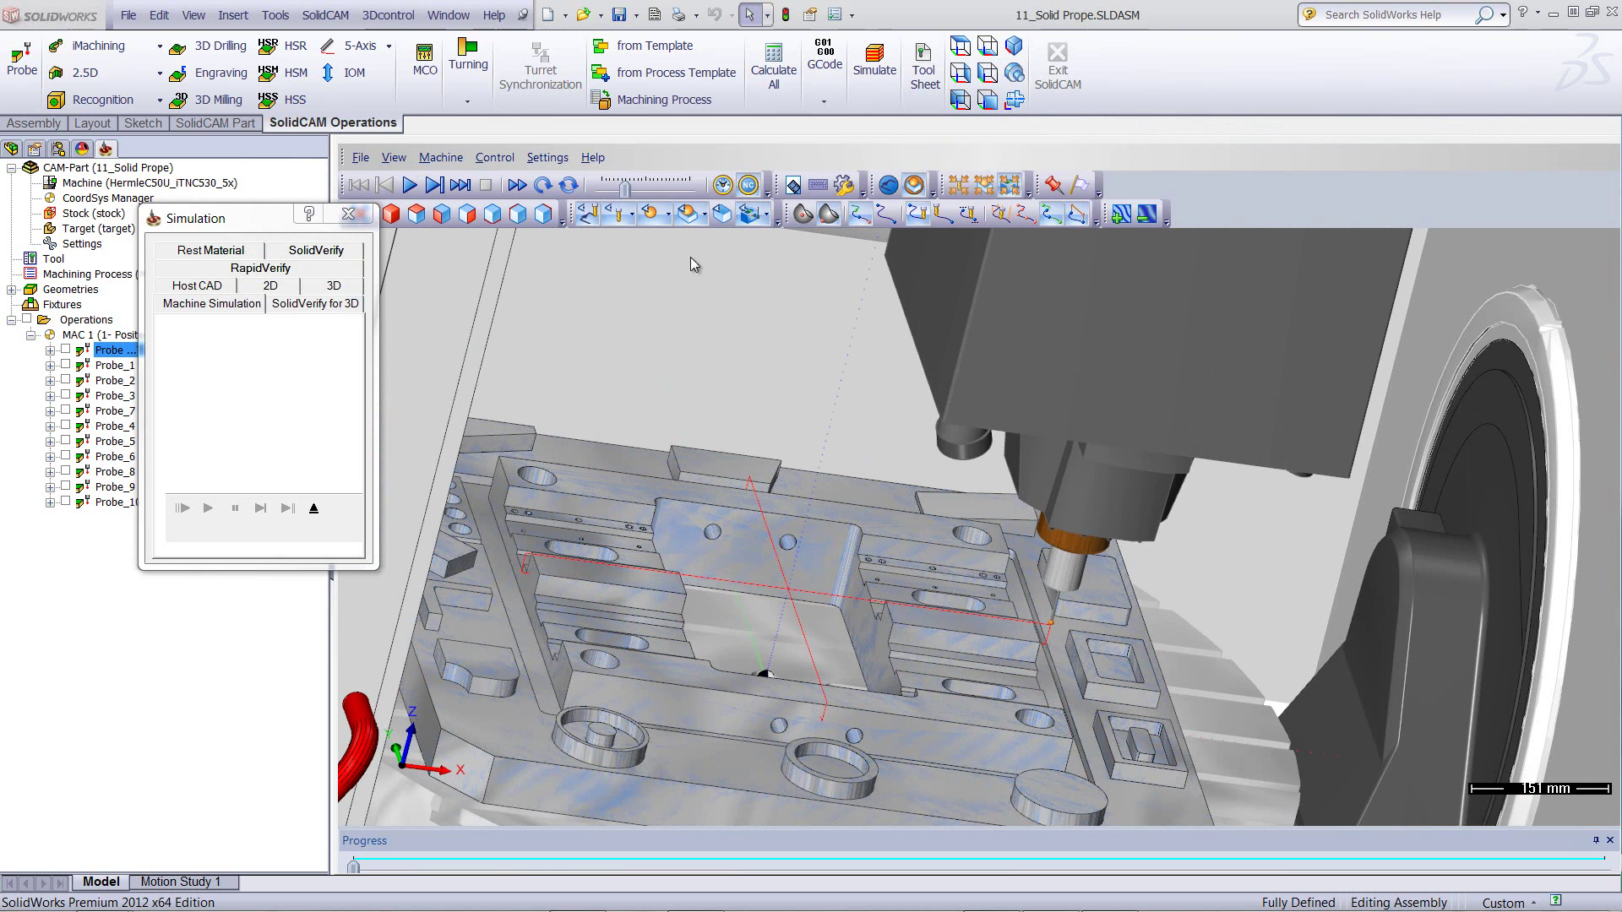
left_click(411, 186)
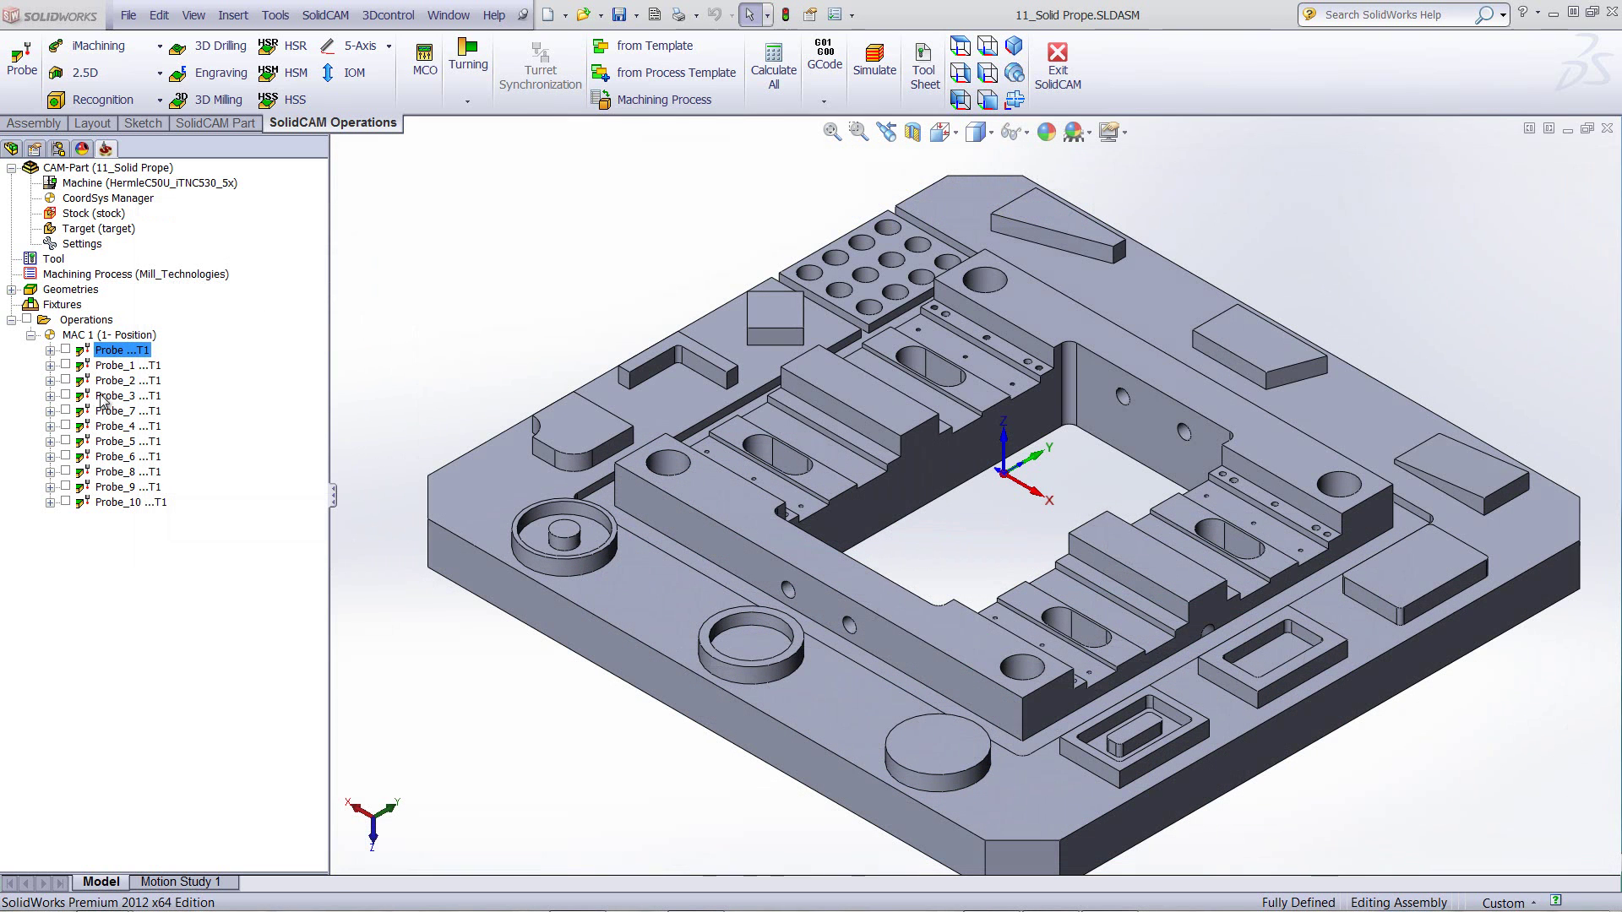
- Preview the Probe_1 toolpath, and open the operation to check its Single point Z cycle
left_click(65, 367)
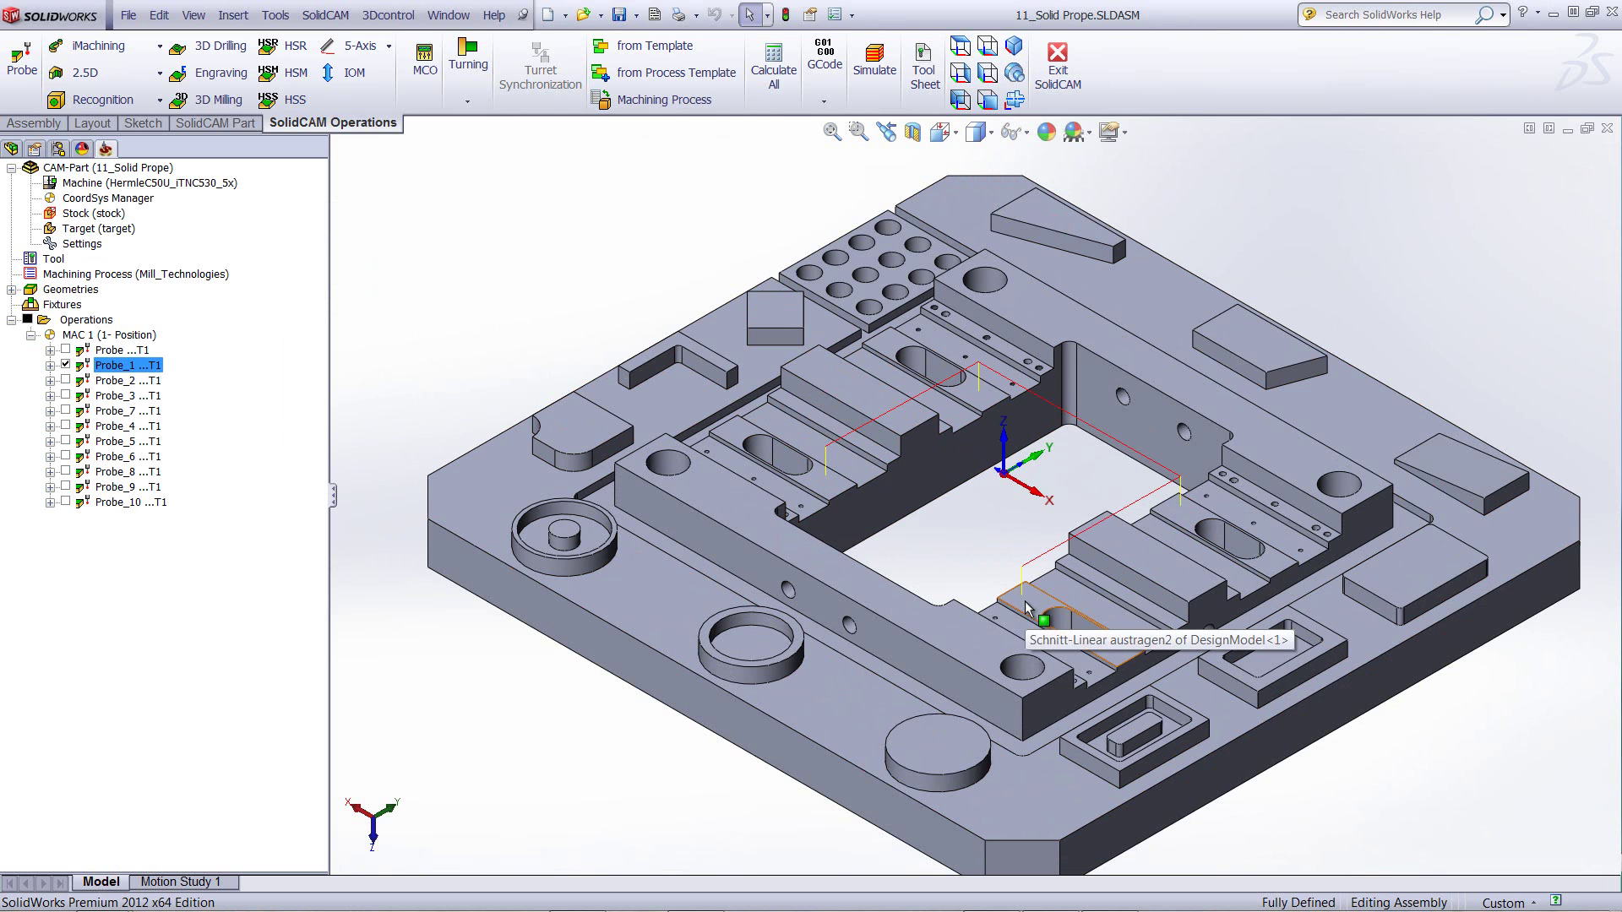
double_click(123, 366)
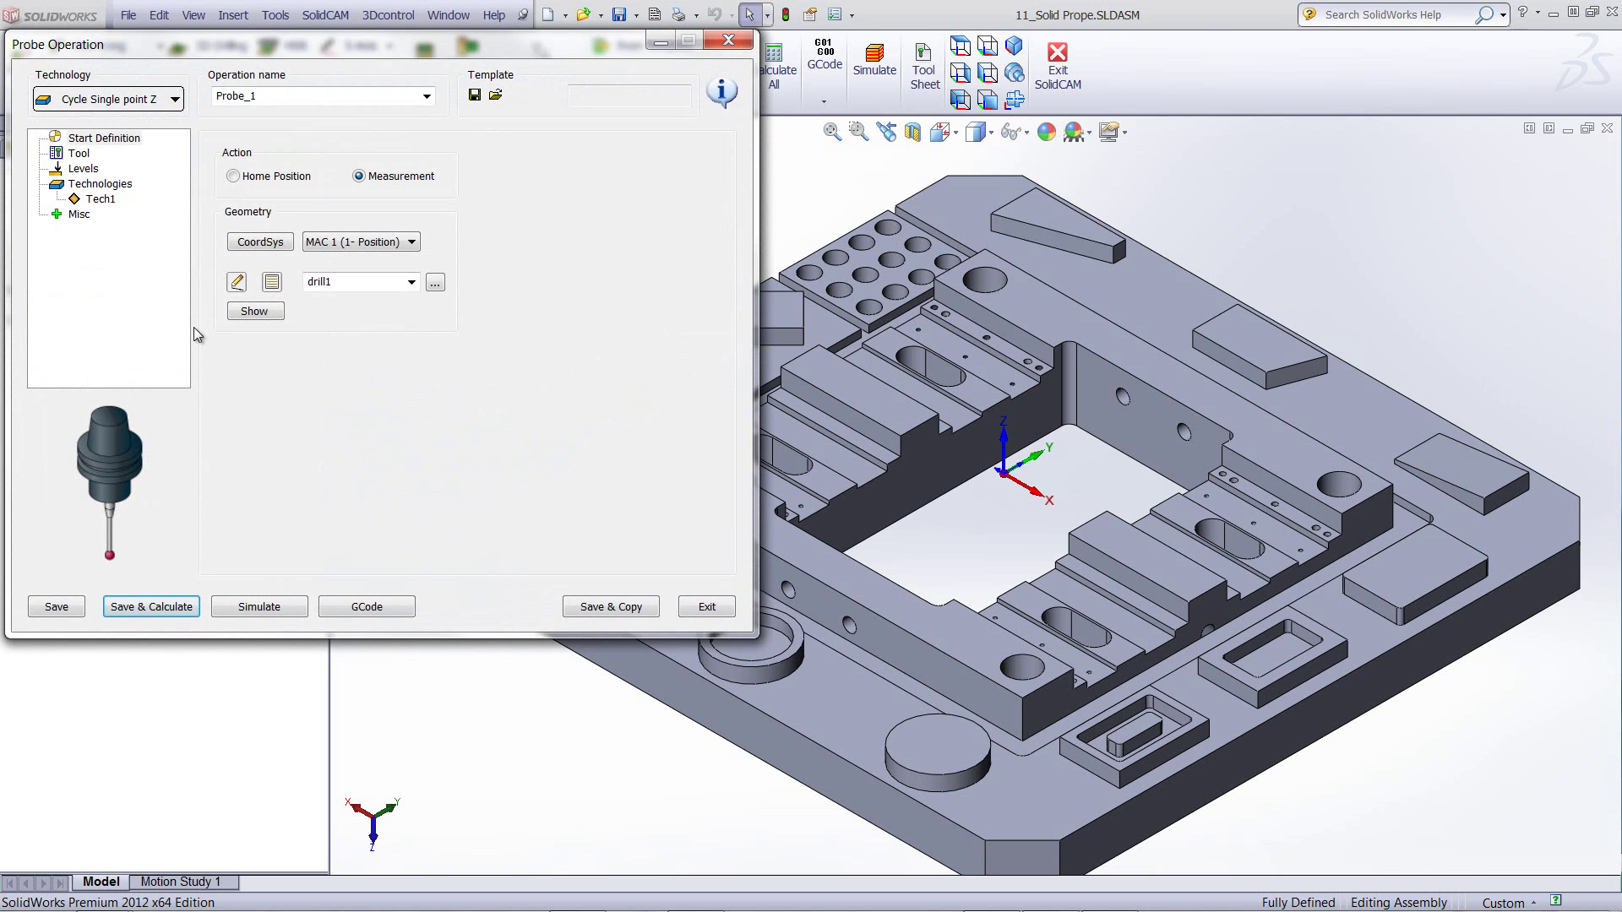
left_click(117, 107)
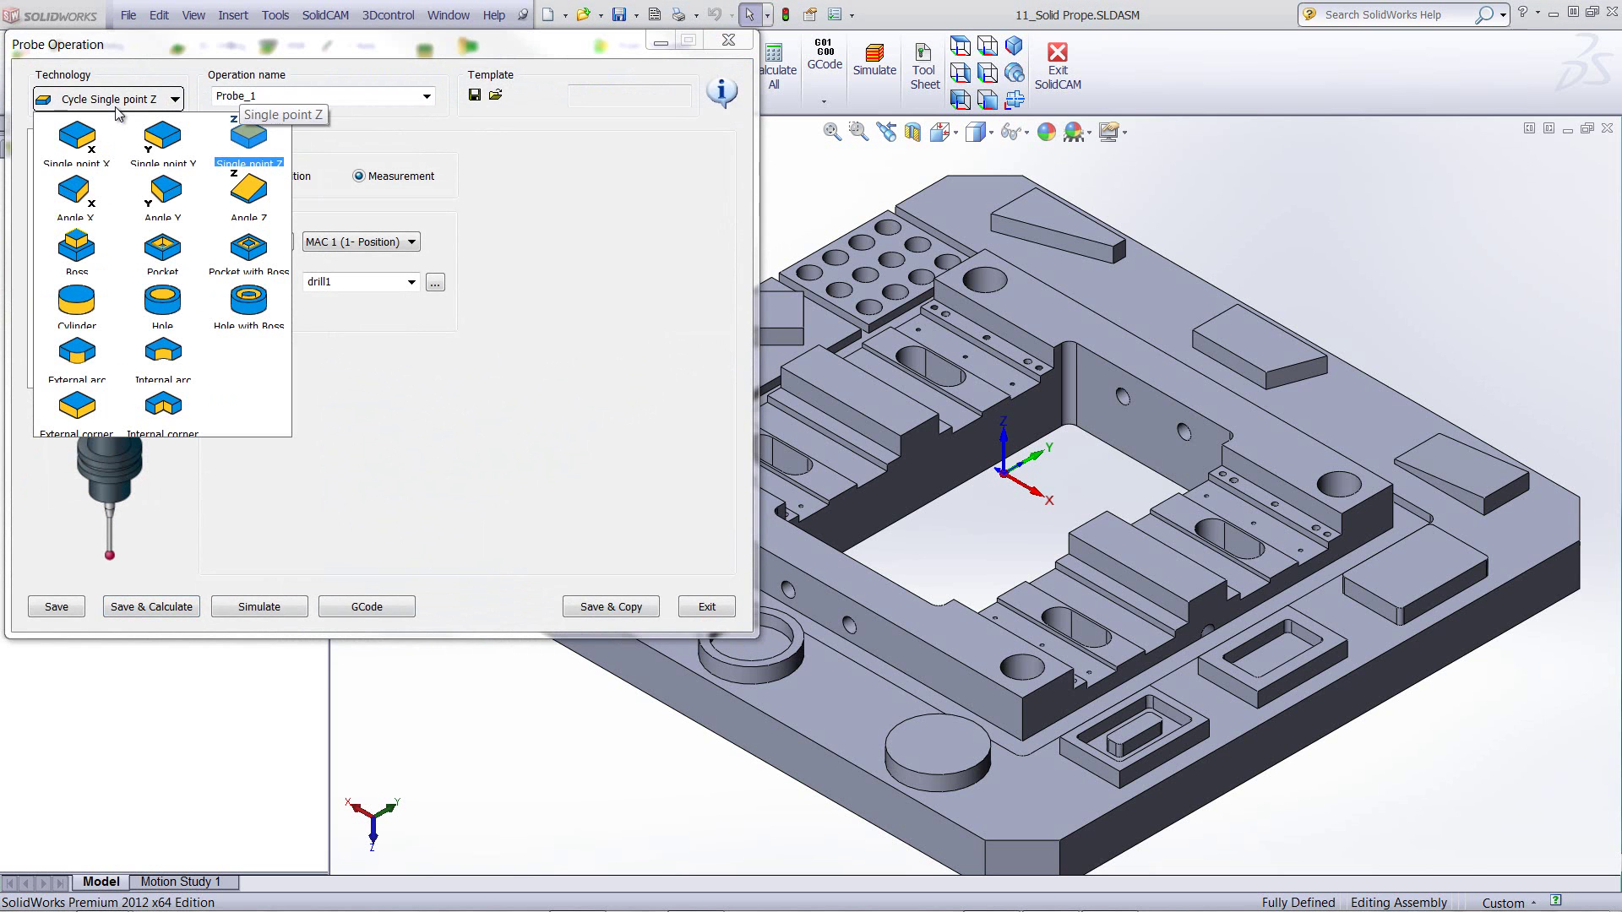
left_click(242, 164)
- Review Probe_1's tool data and the approach/retract distance in its Tech1 settings
left_click(80, 155)
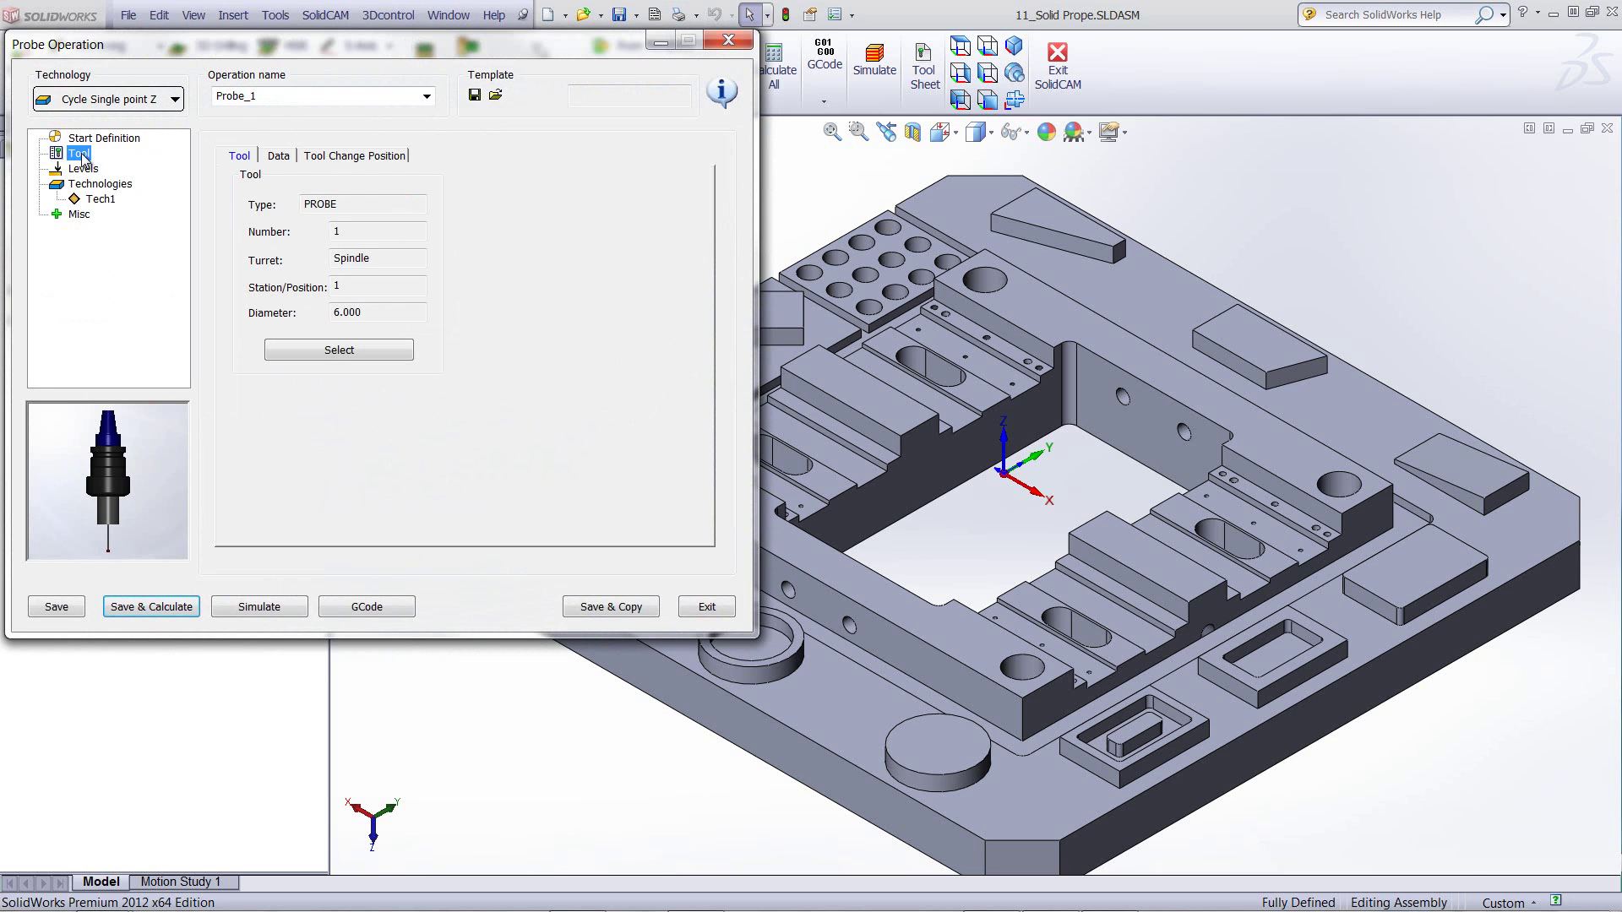
left_click(100, 198)
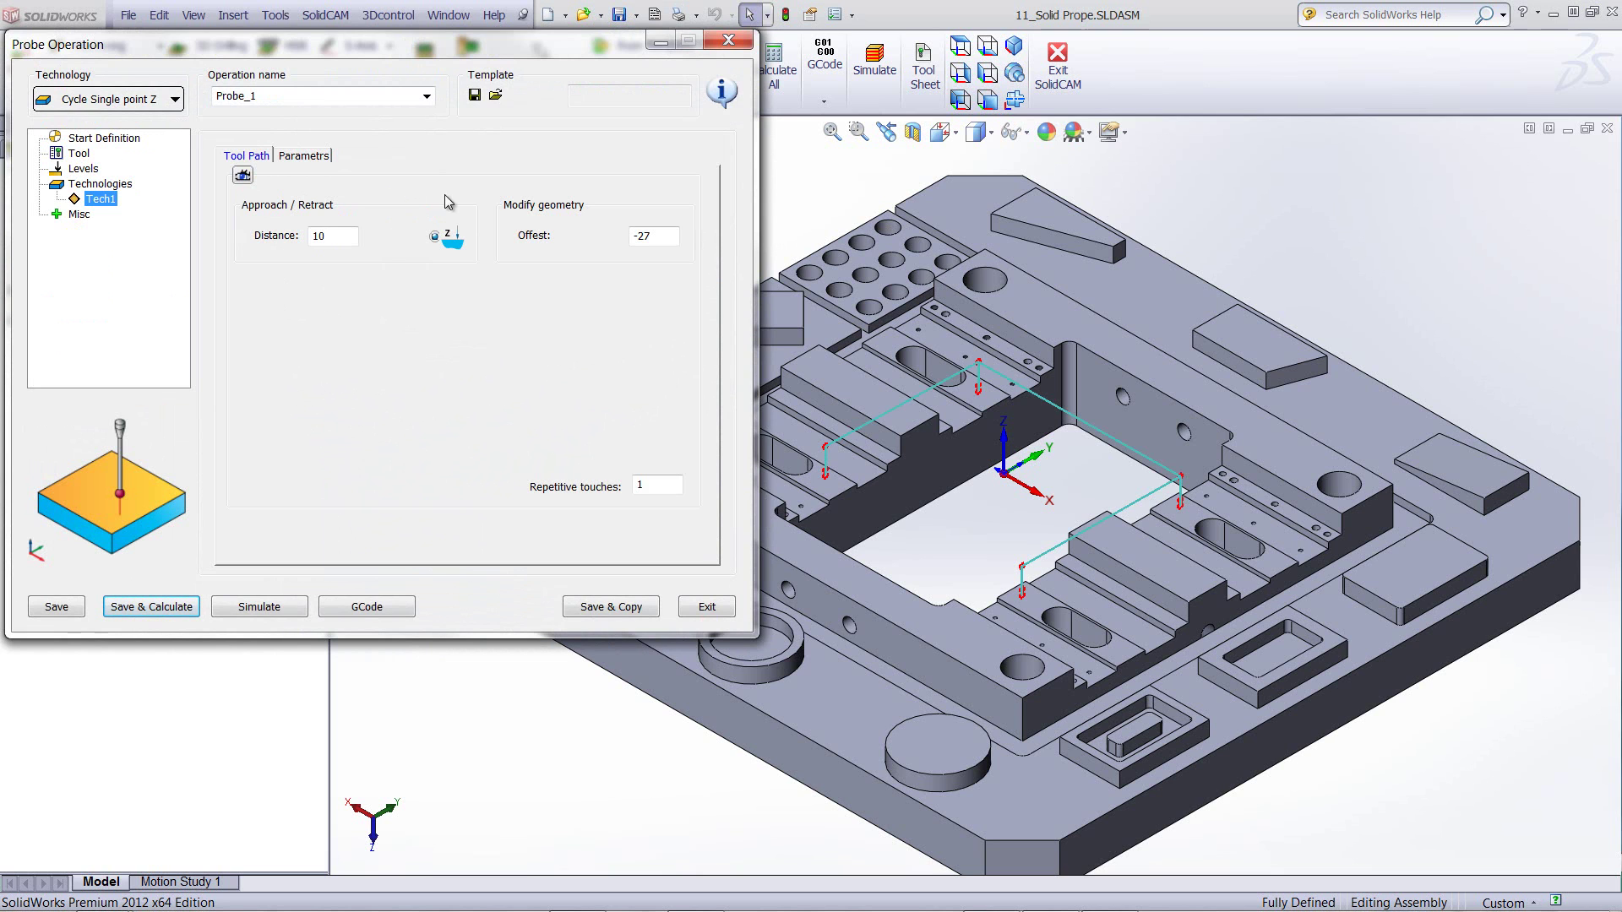
double_click(343, 240)
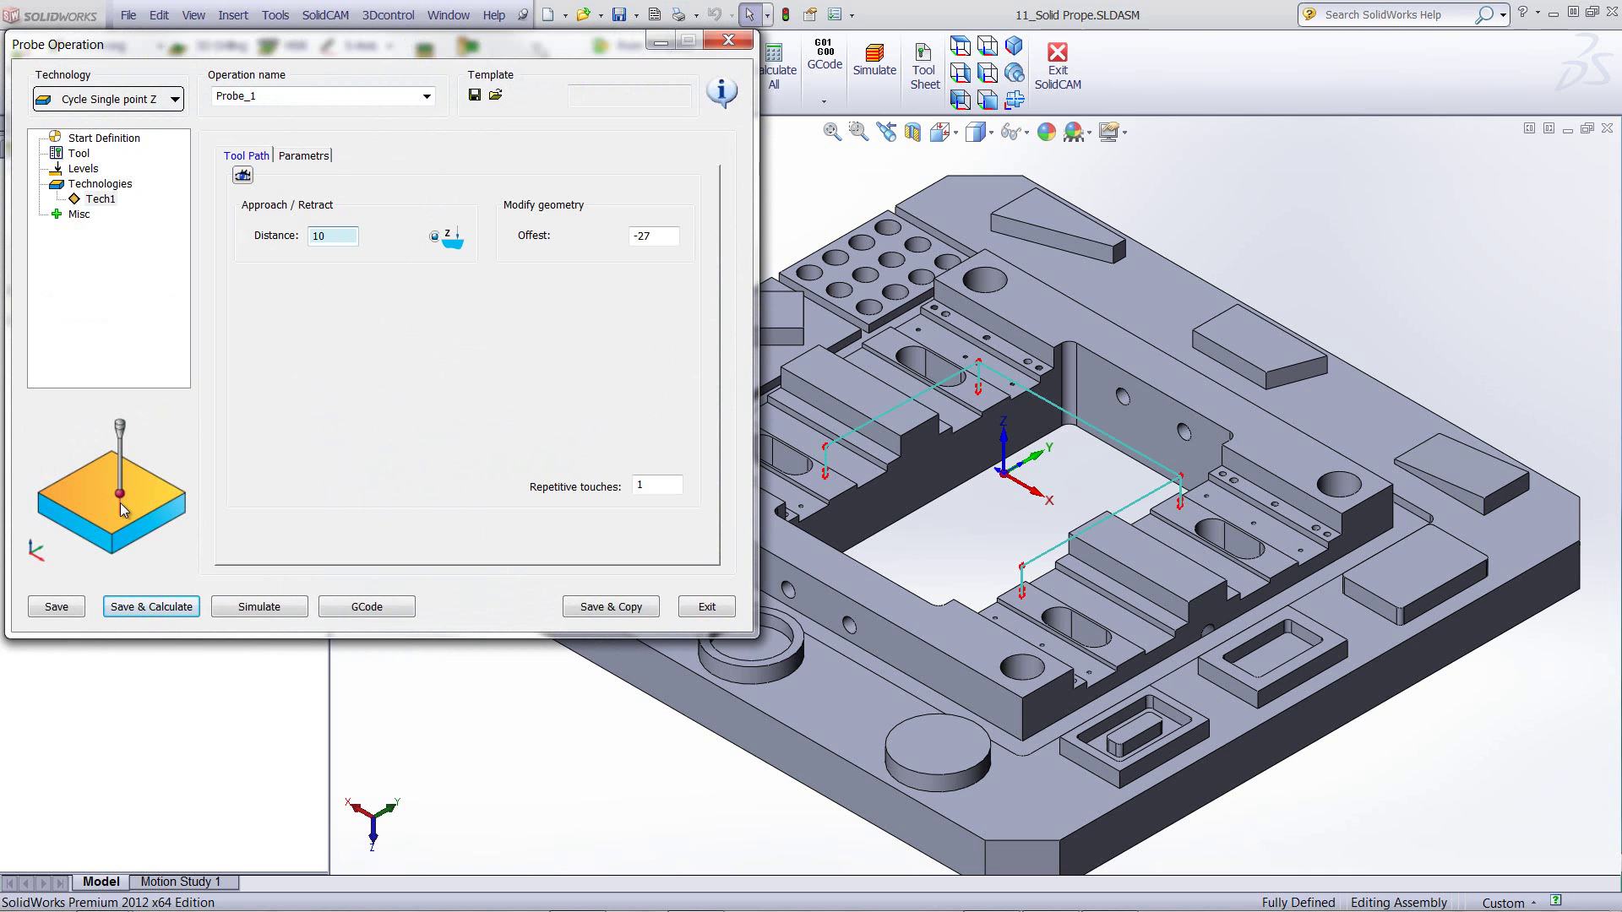
- Show Probe_1's drill1 point geometry on the model and return to the operation
left_click(113, 140)
left_click(258, 311)
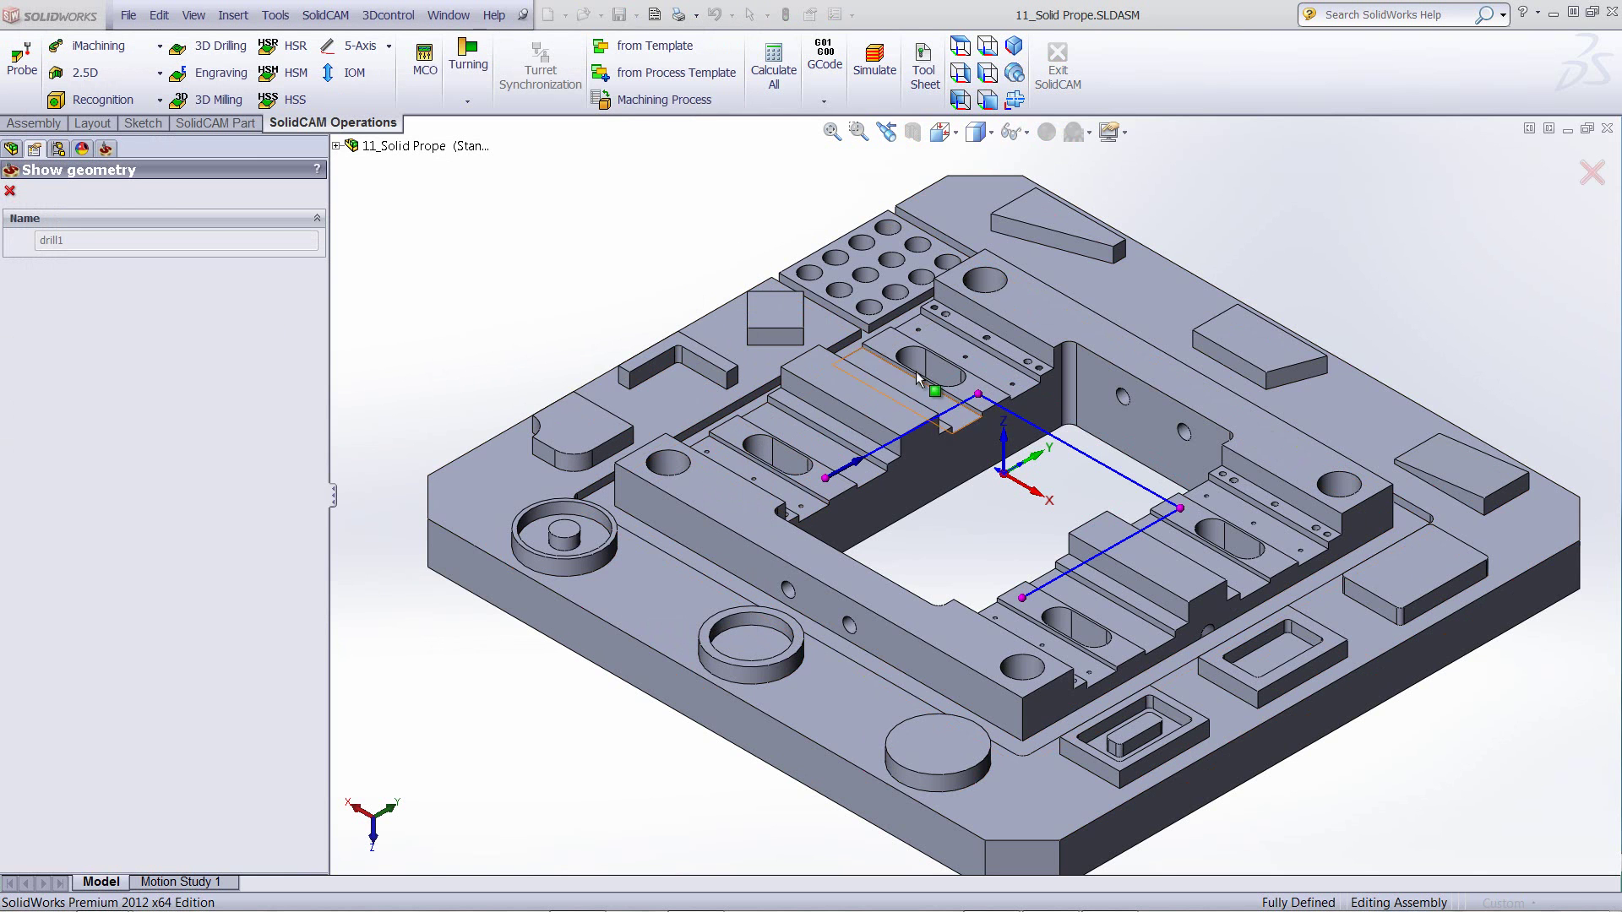
left_click(10, 191)
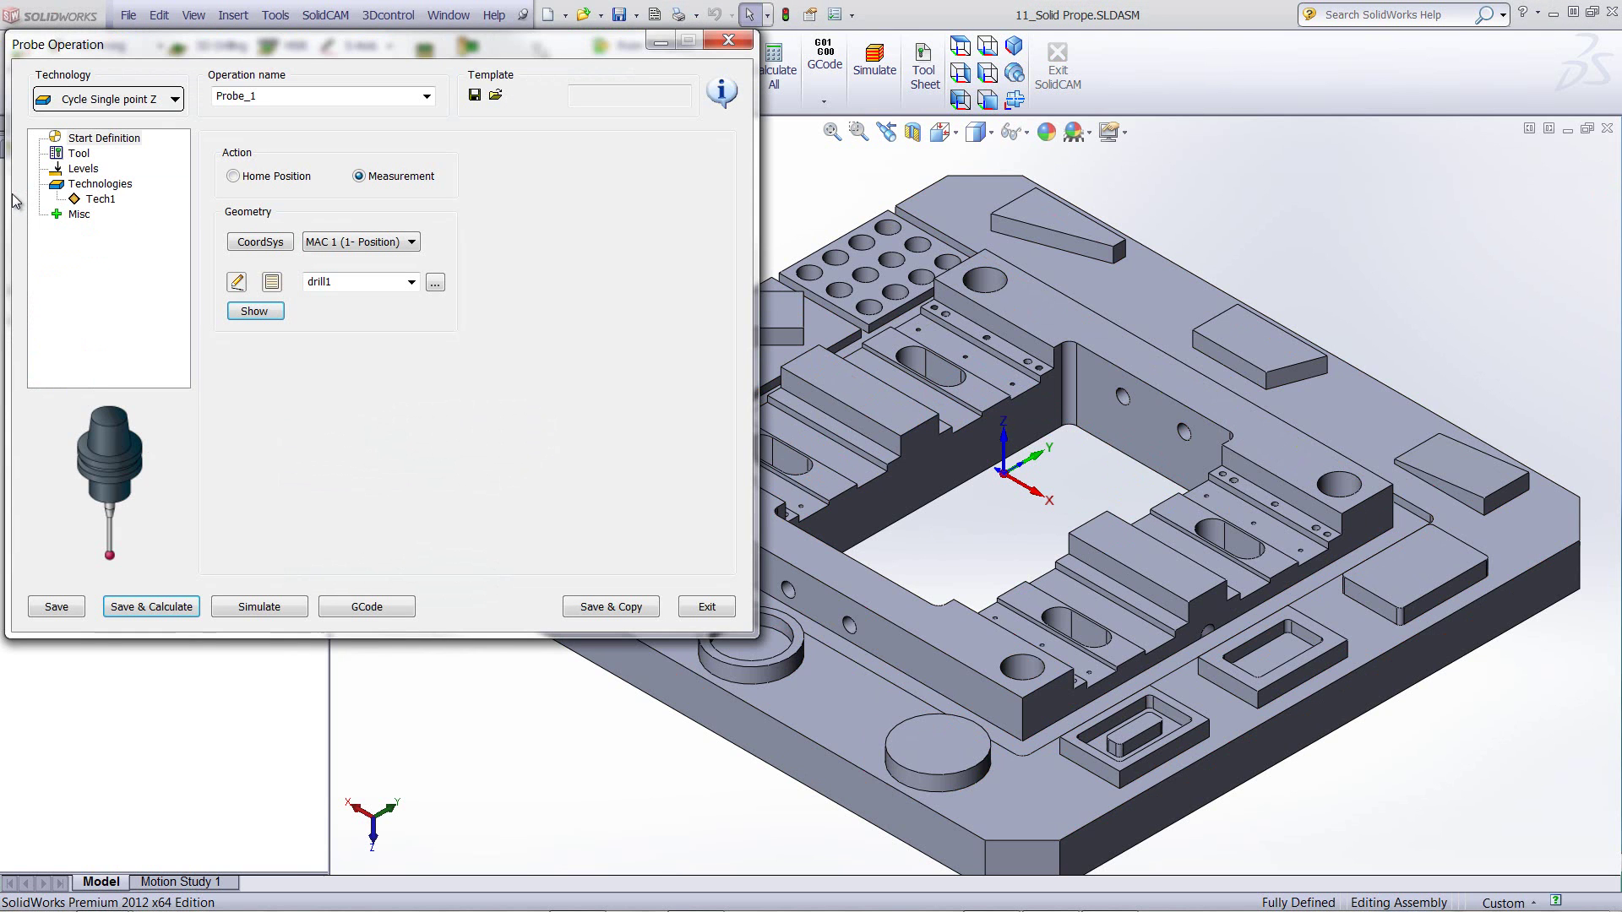
- Run the machine simulation of Probe_1 and close the simulation
left_click(291, 608)
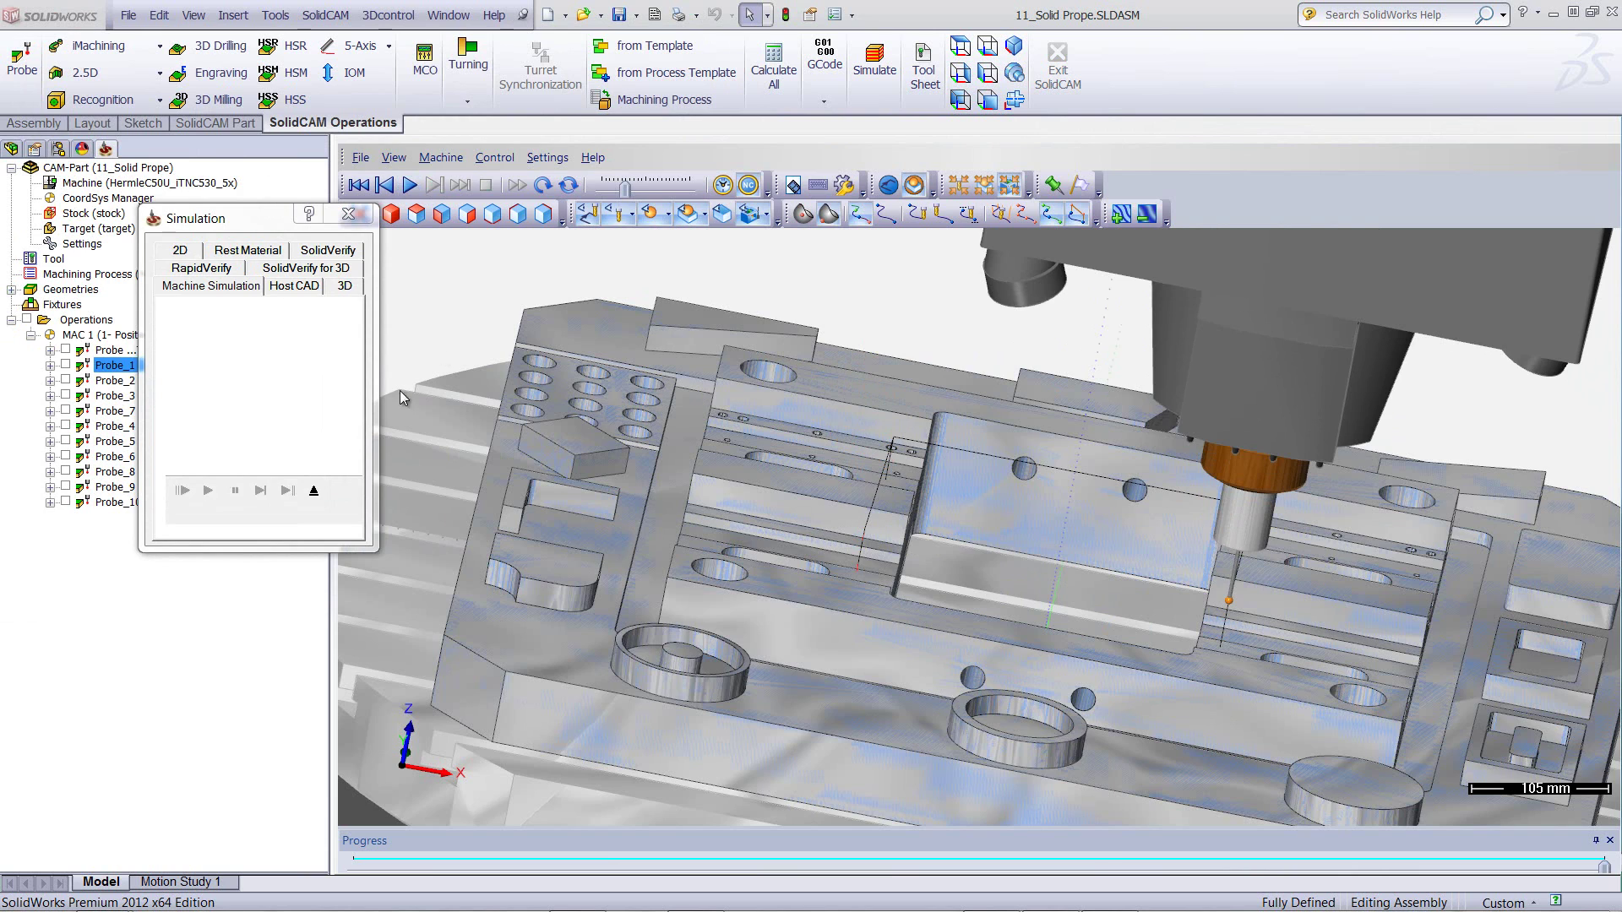
left_click(319, 488)
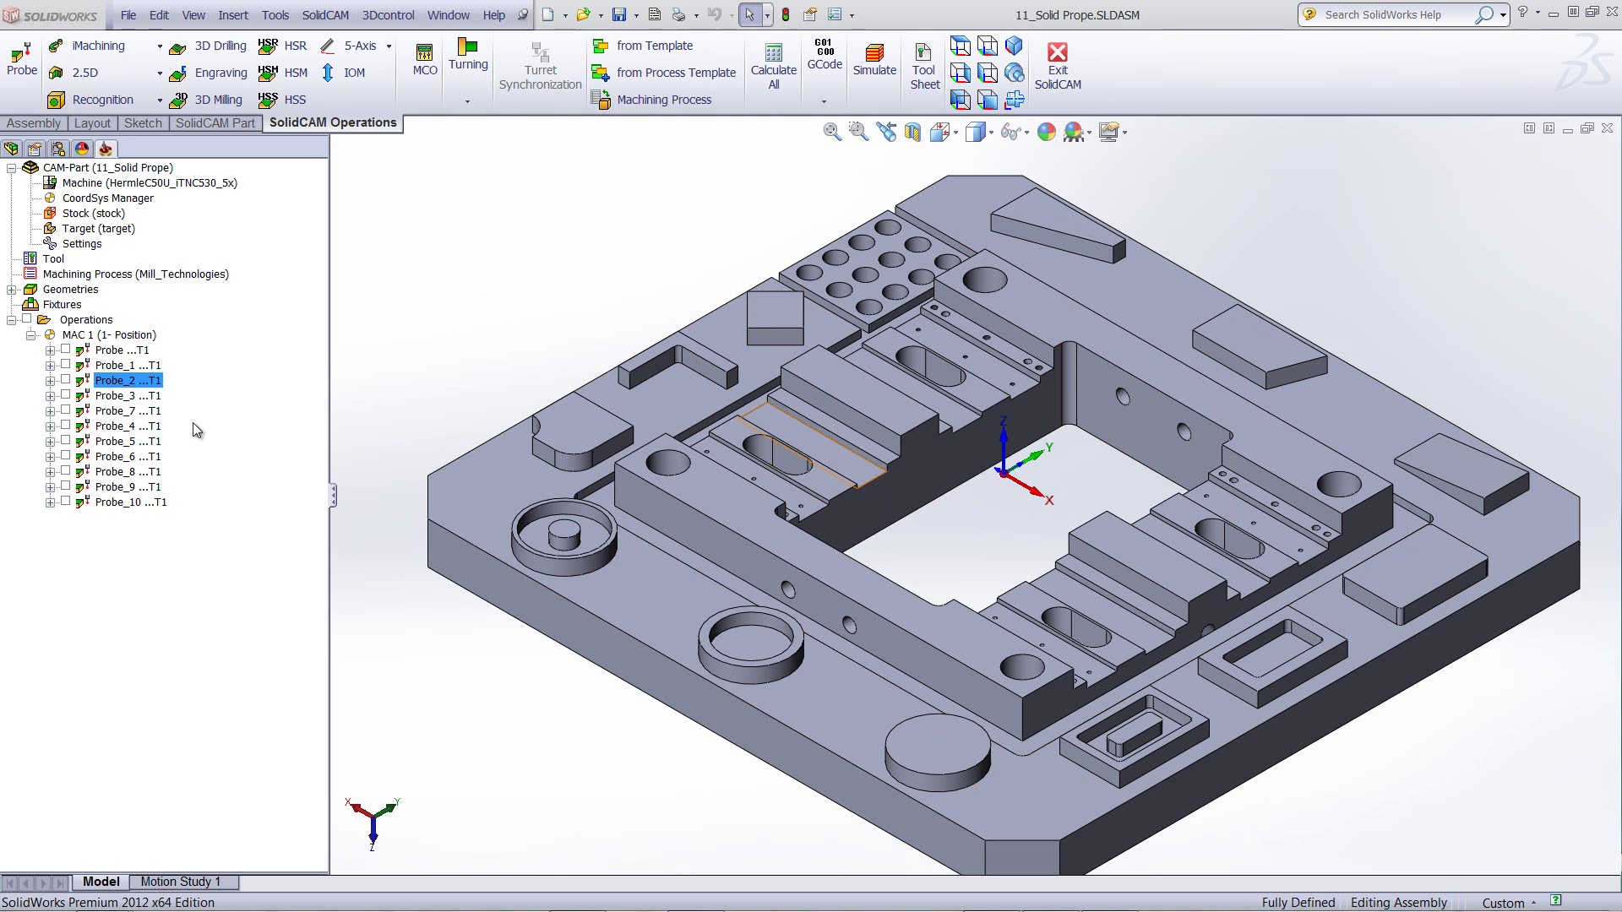
- Open Probe_2 to check its Cycle Pocket type, show its contour1 geometry on the model, and return to the operation
double_click(110, 384)
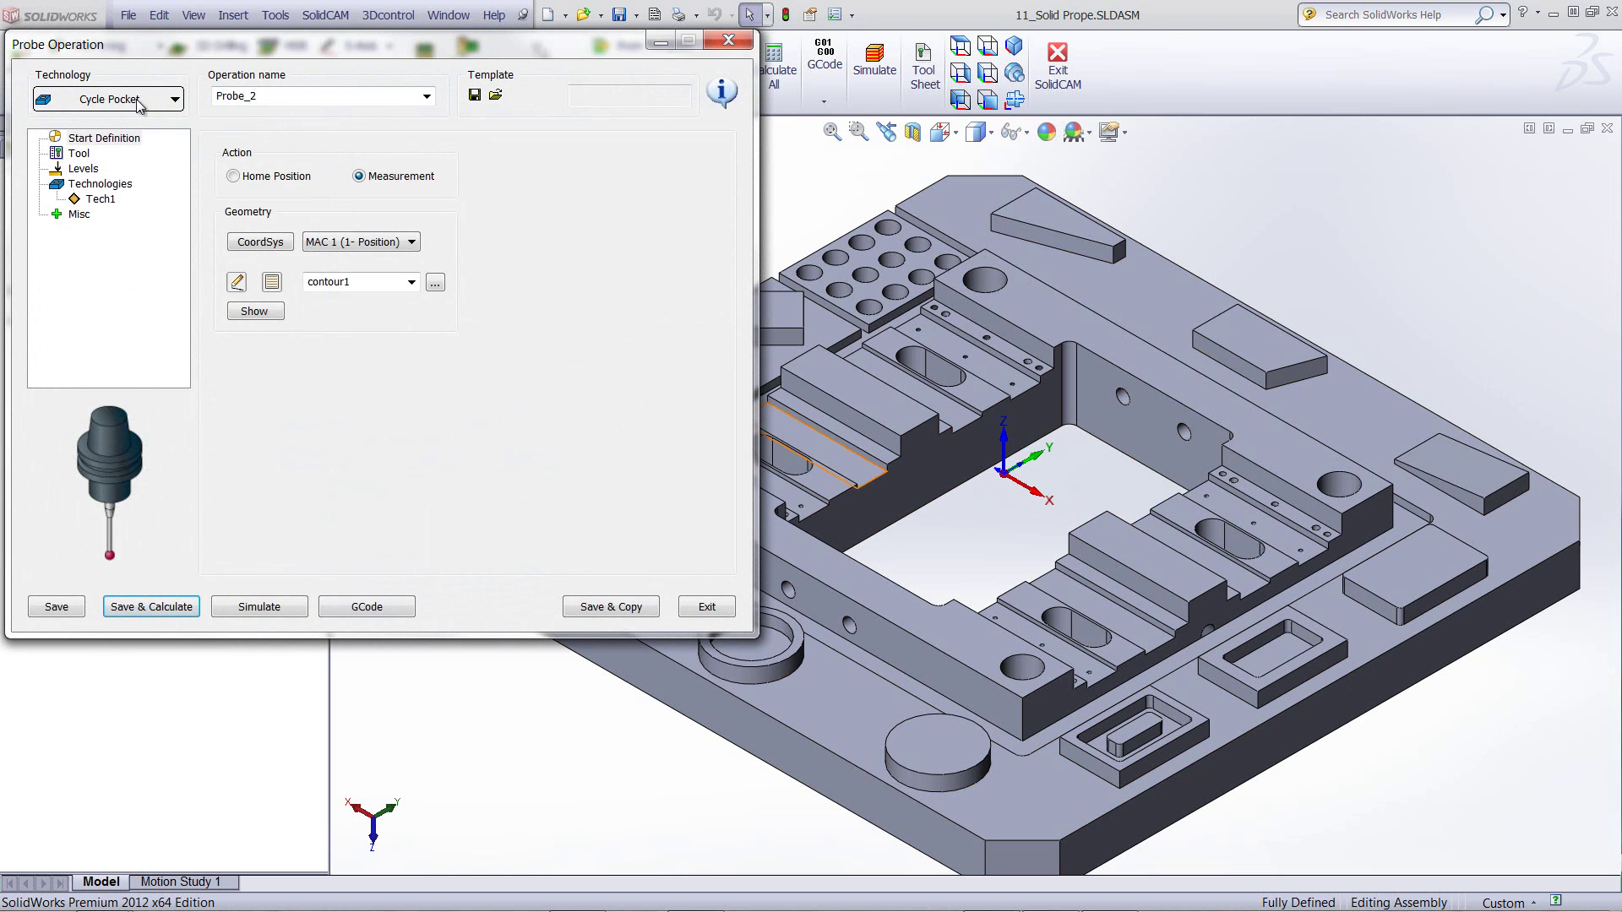
left_click(249, 314)
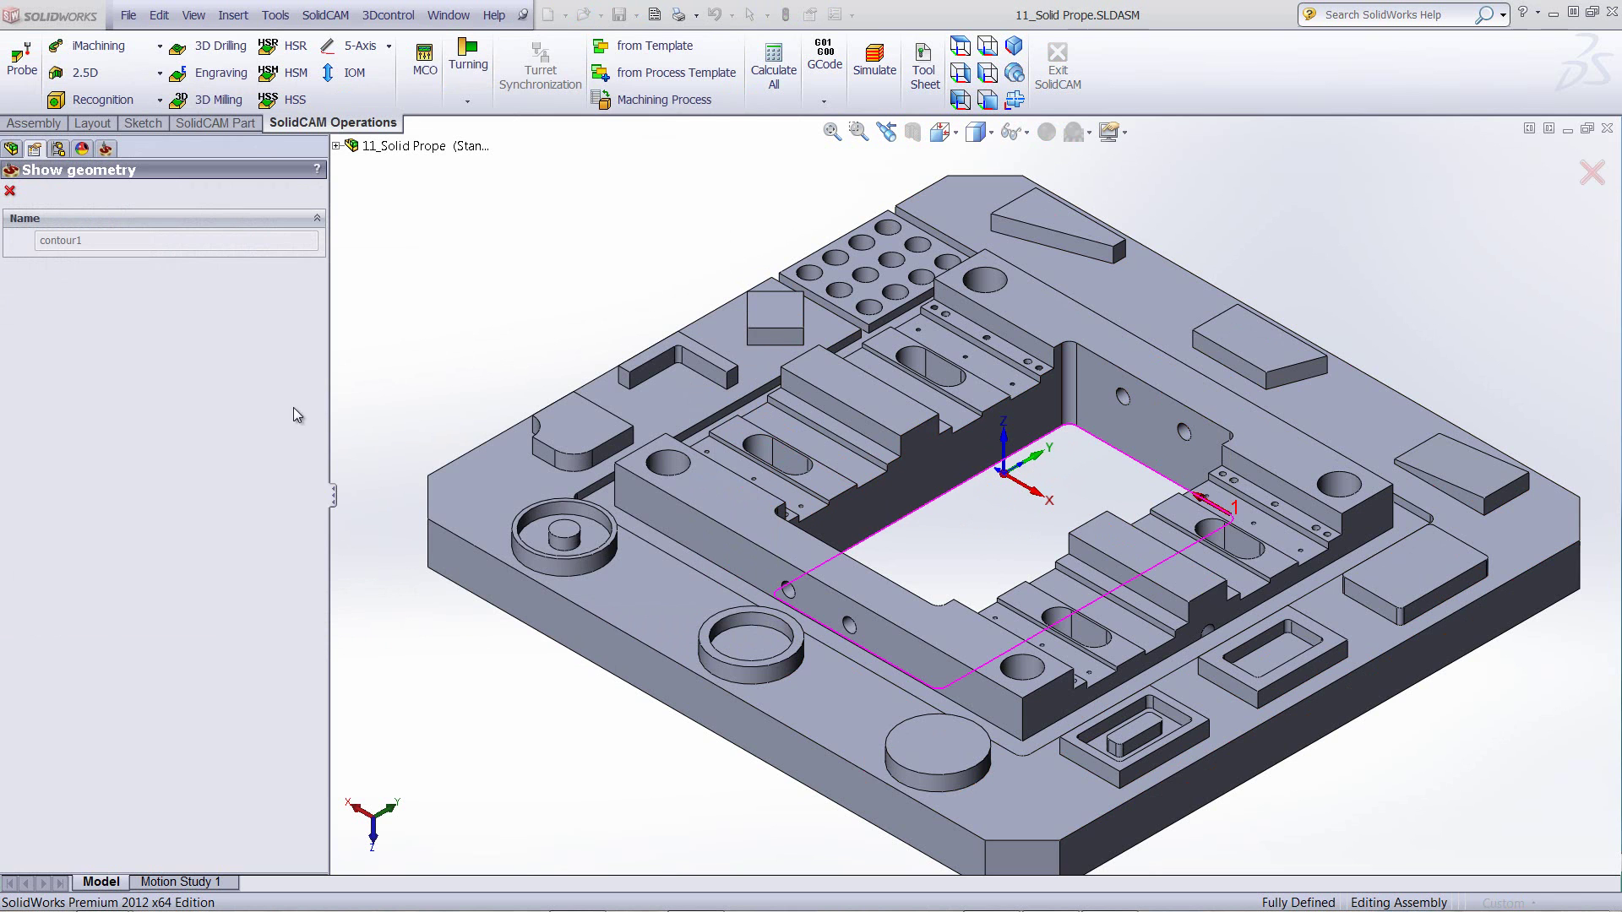
left_click(10, 190)
- Review Probe_2's tool, levels and Tech1 distance and Z level settings, and preview its toolpath on the model
left_click(79, 153)
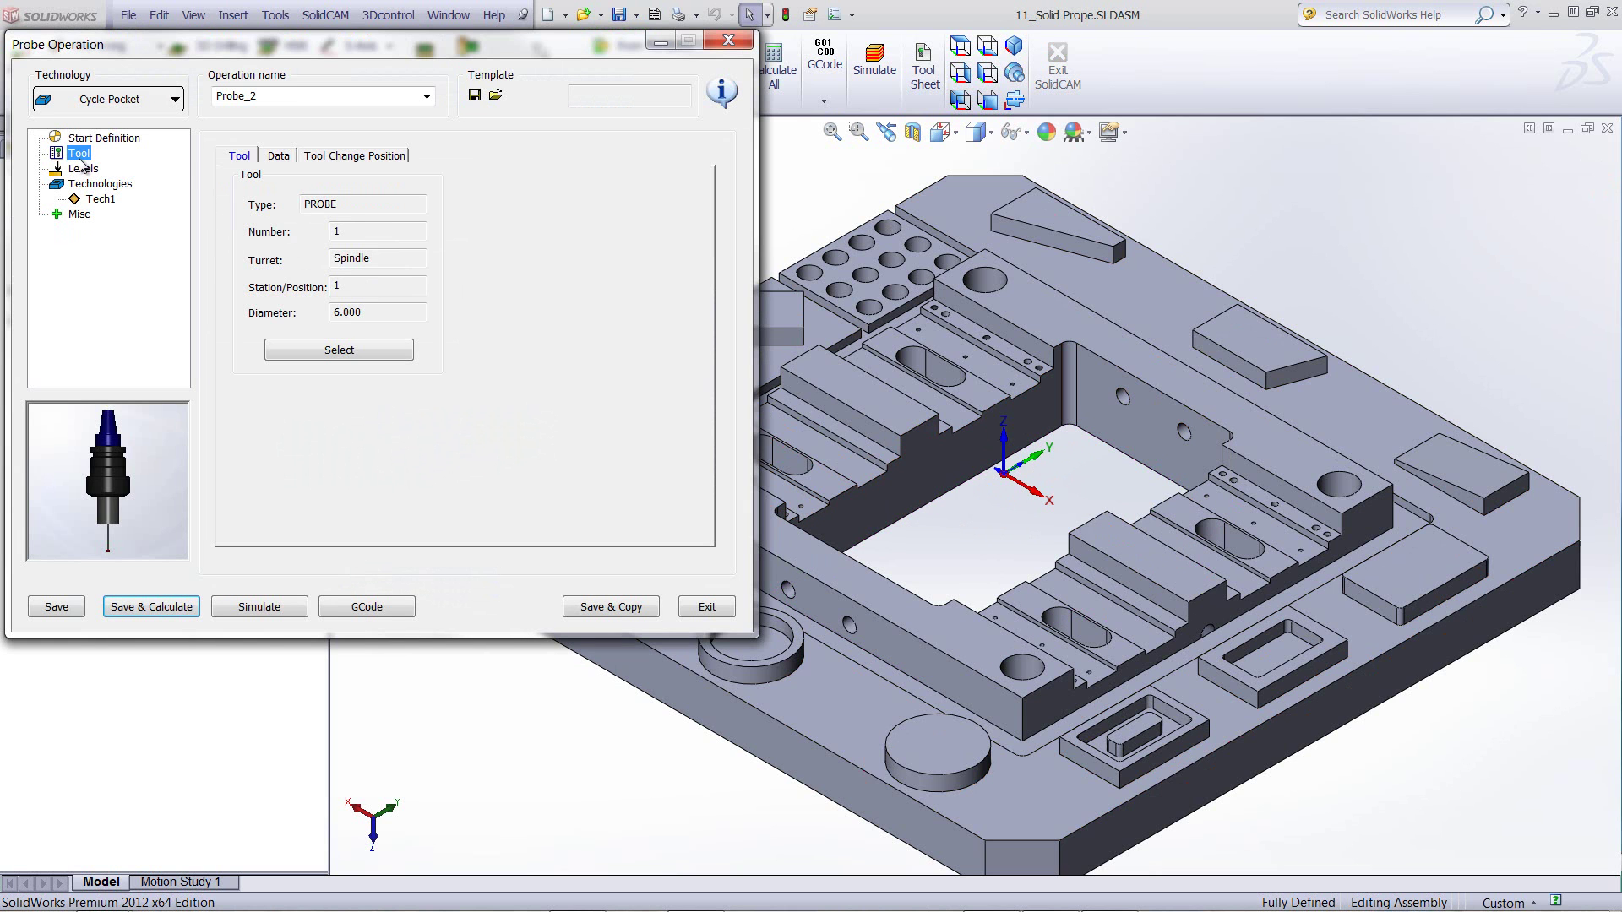
left_click(83, 169)
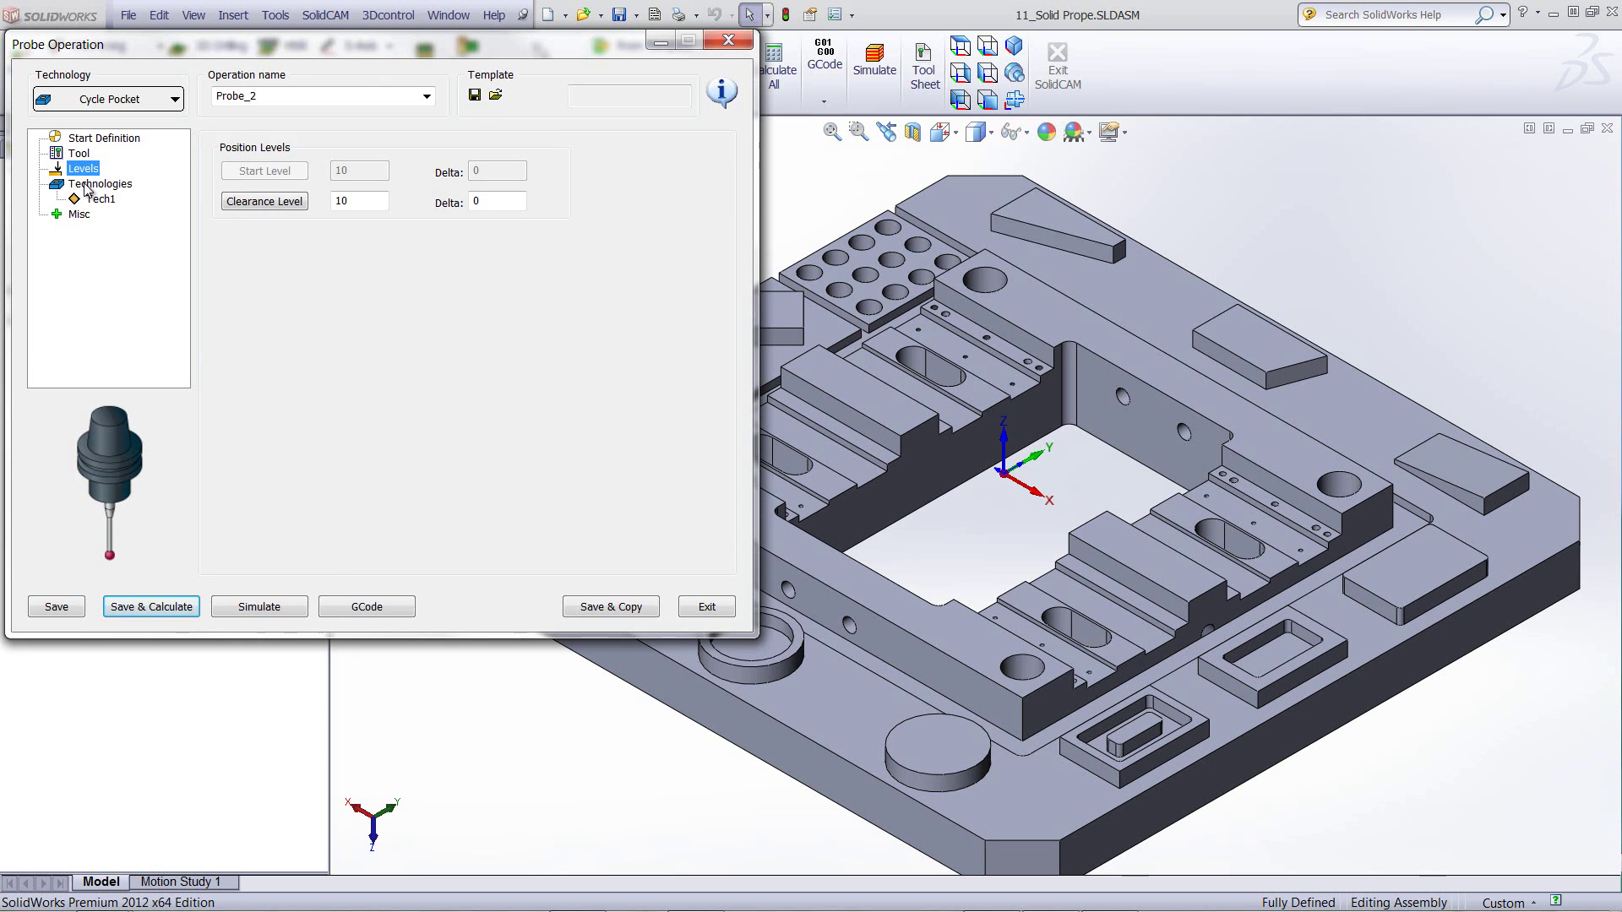
left_click(87, 185)
double_click(232, 176)
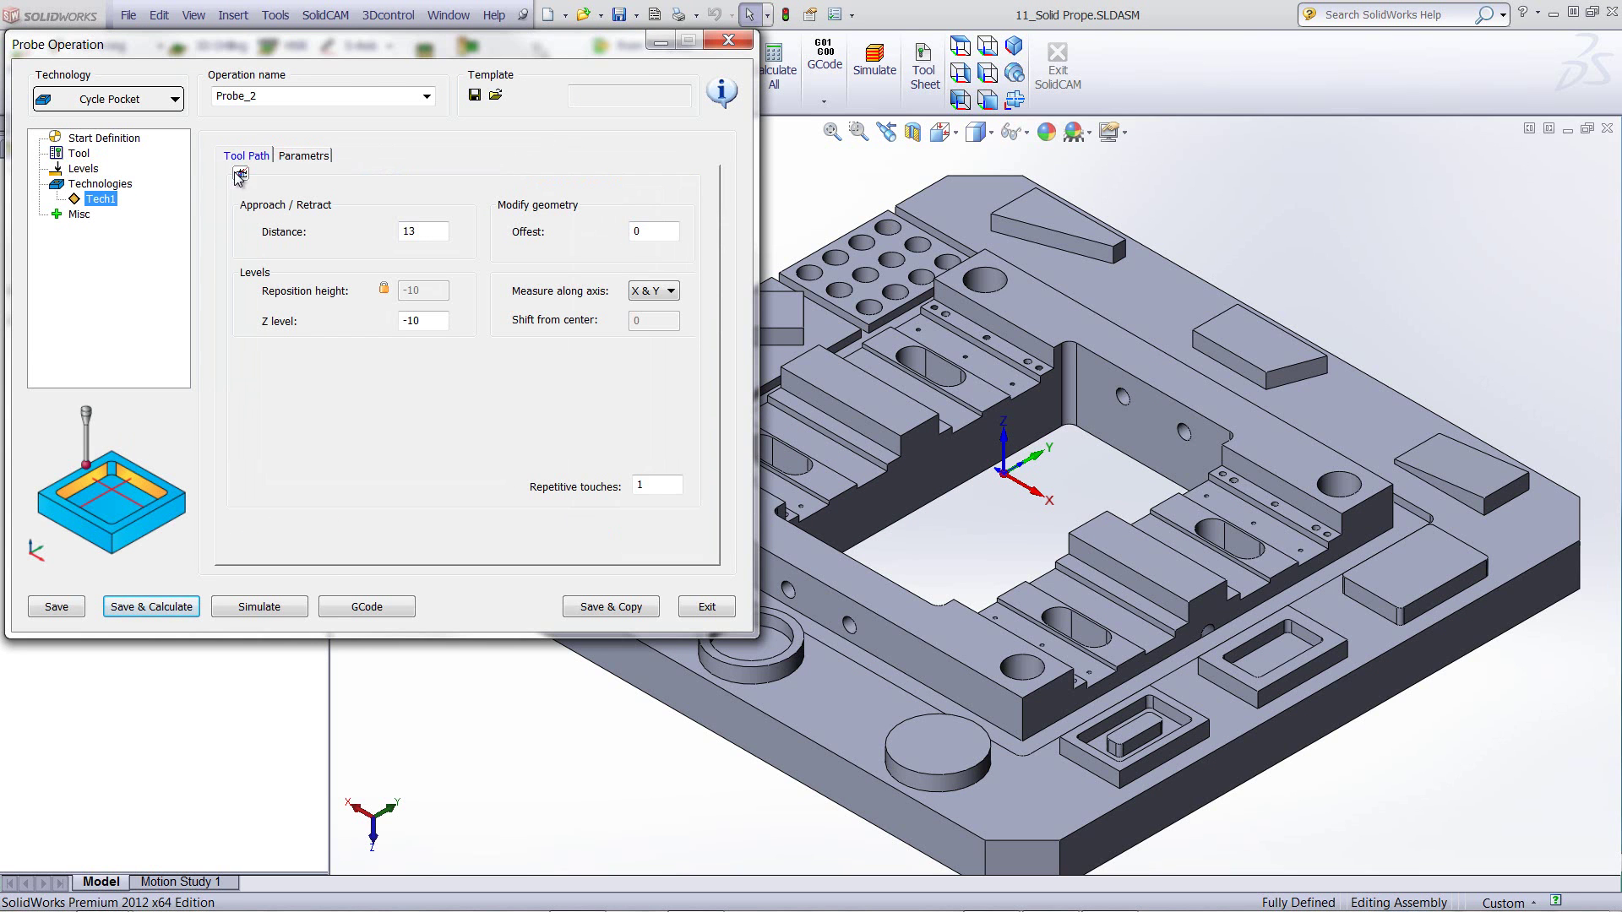
double_click(420, 229)
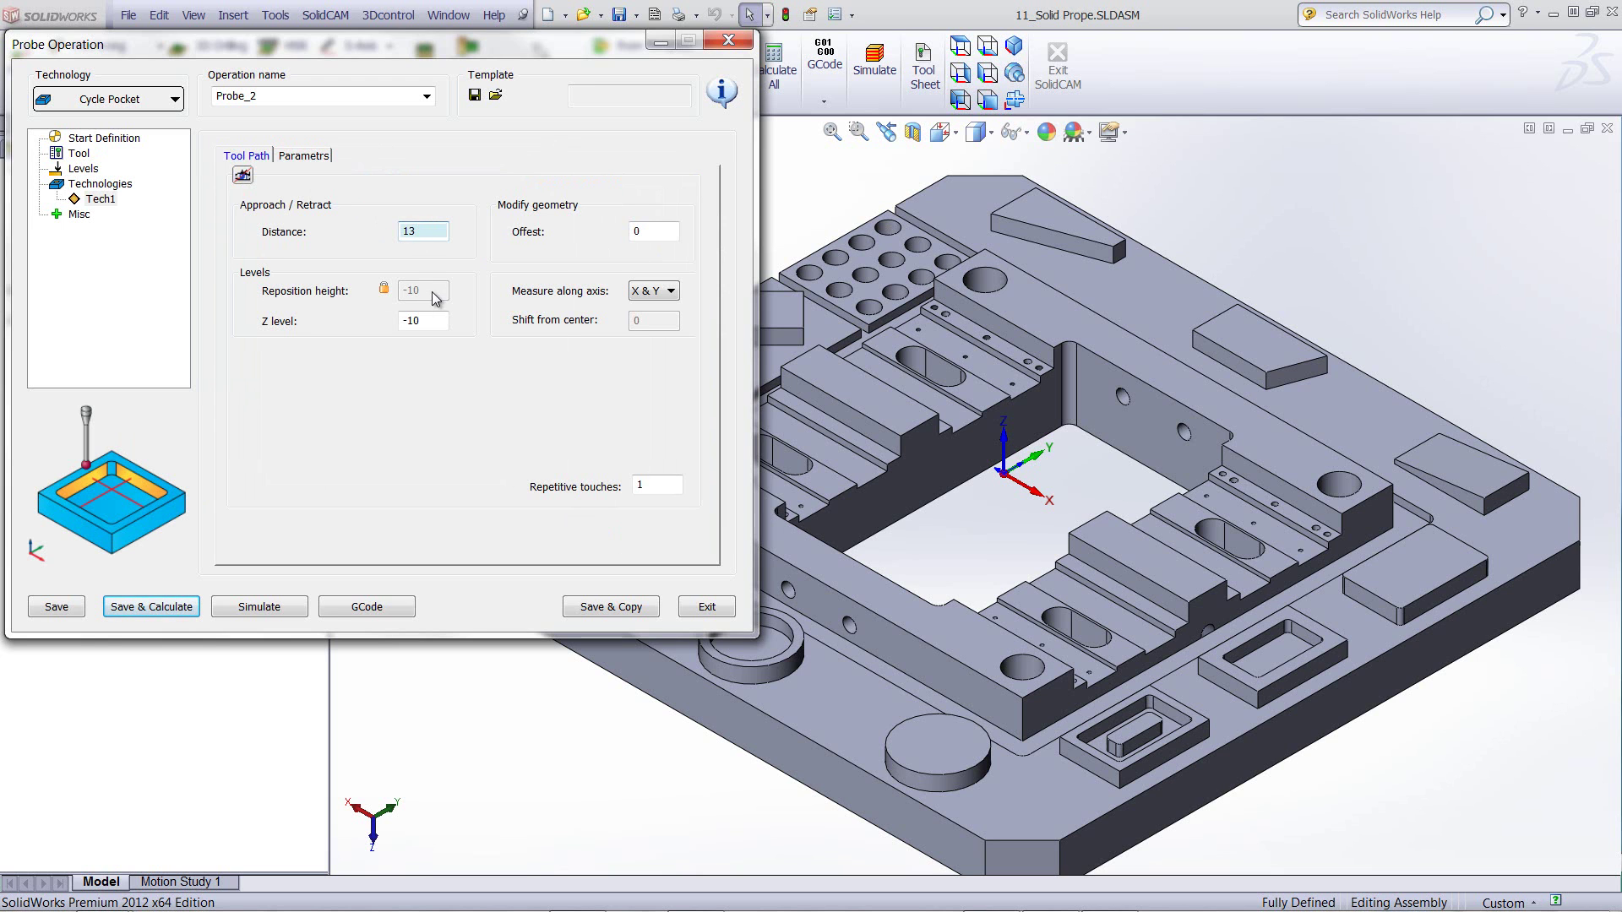
double_click(433, 319)
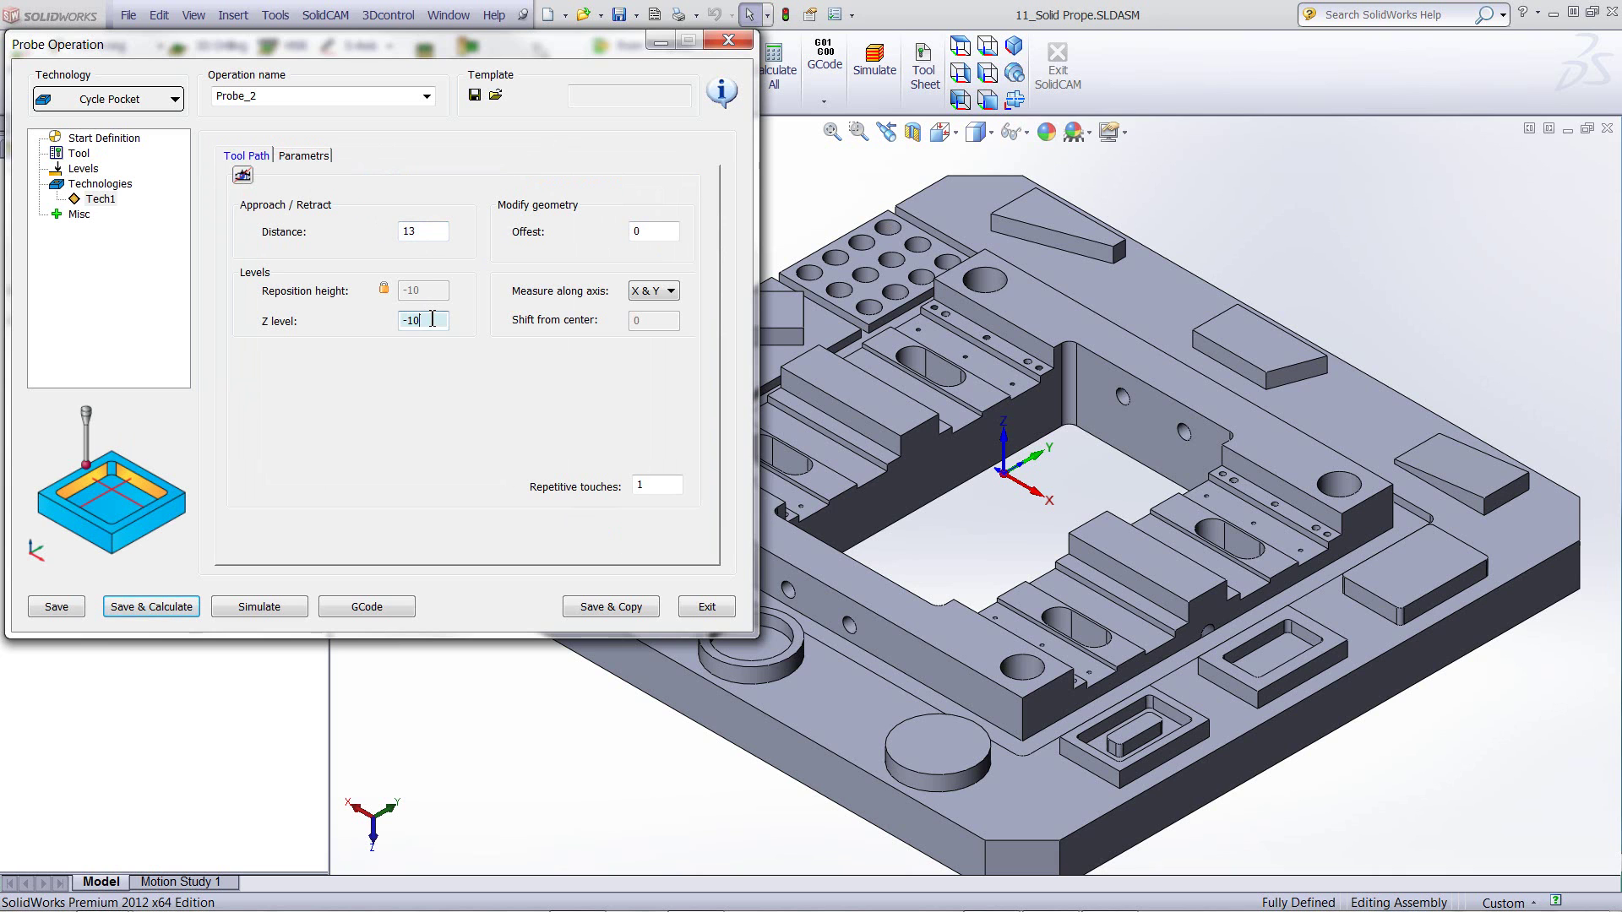
left_click(243, 175)
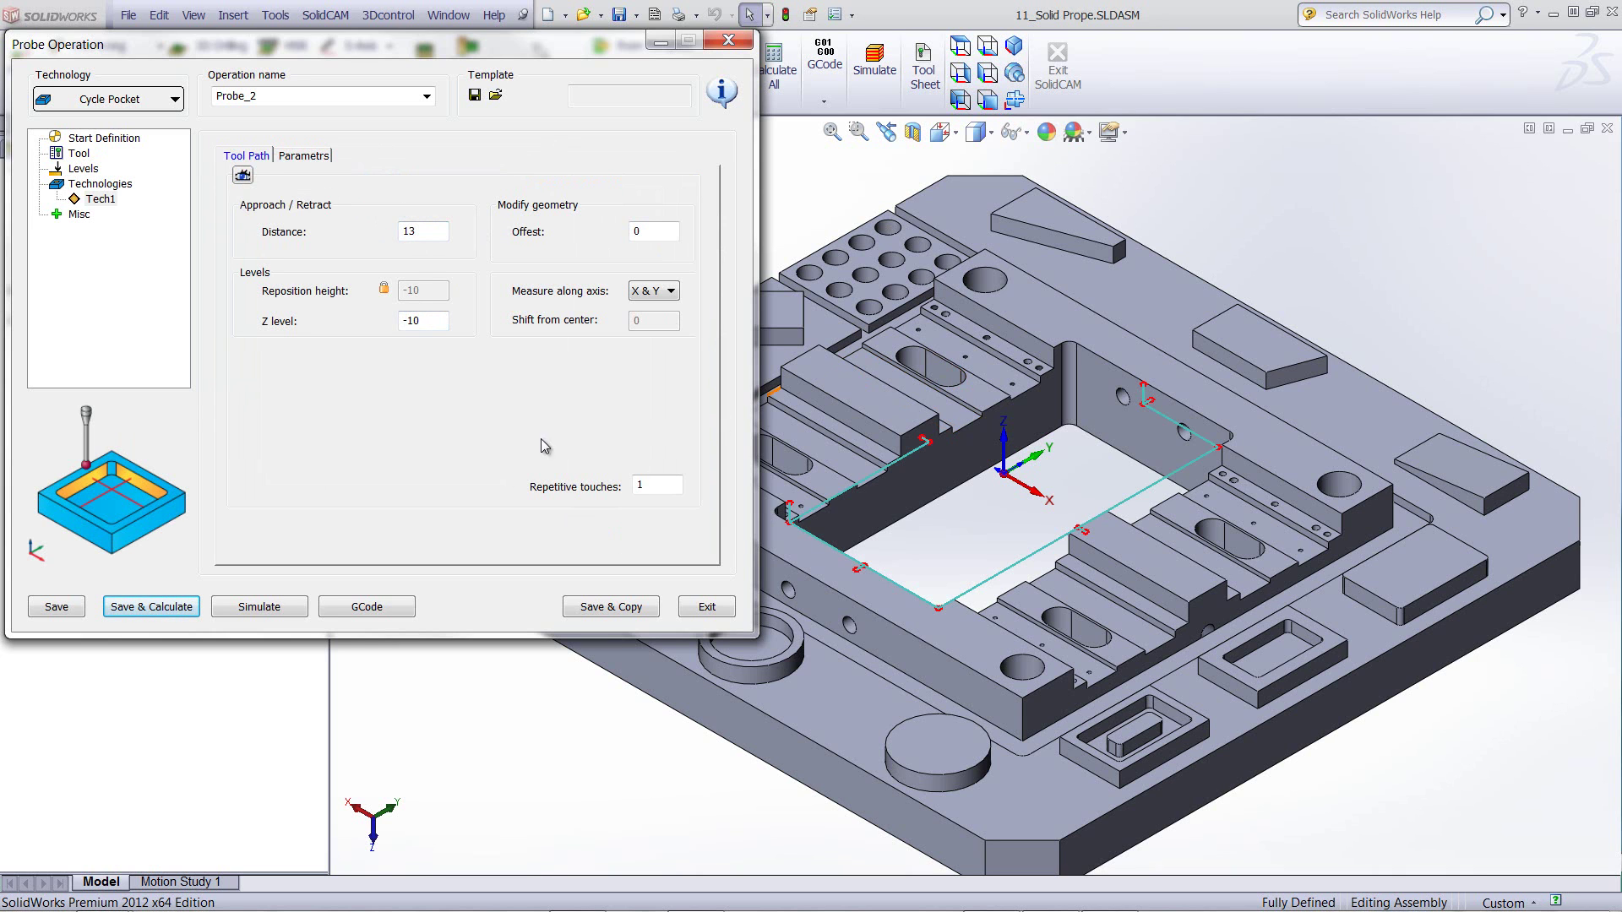
- Set Probe_2's Z level to -11 and simulate the operation
double_click(436, 323)
type("-11")
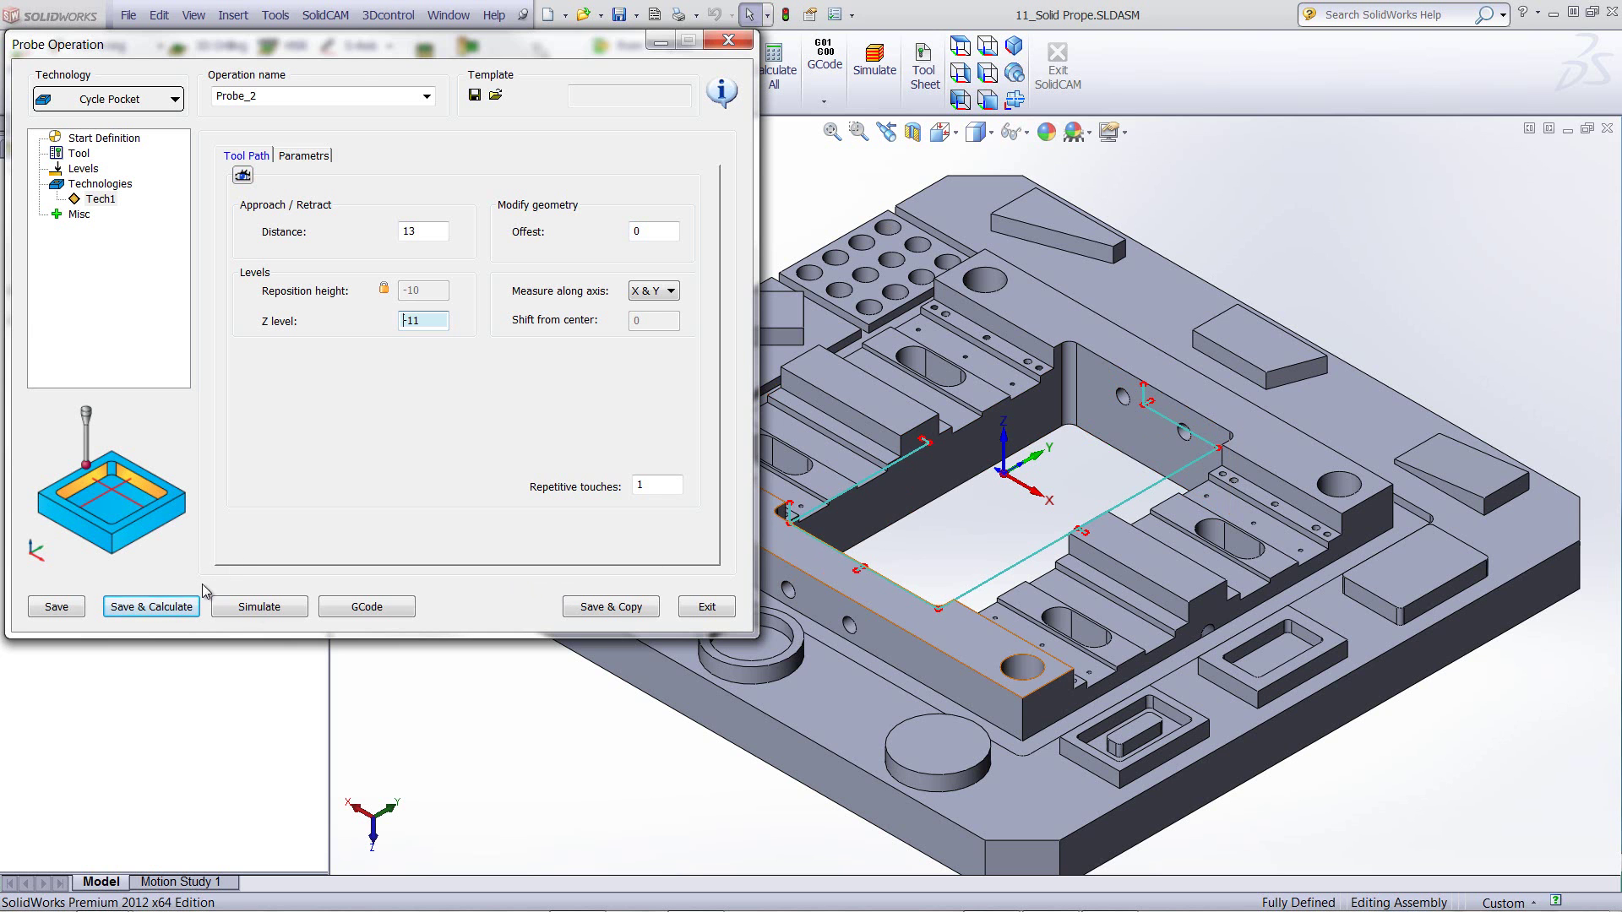
left_click(253, 605)
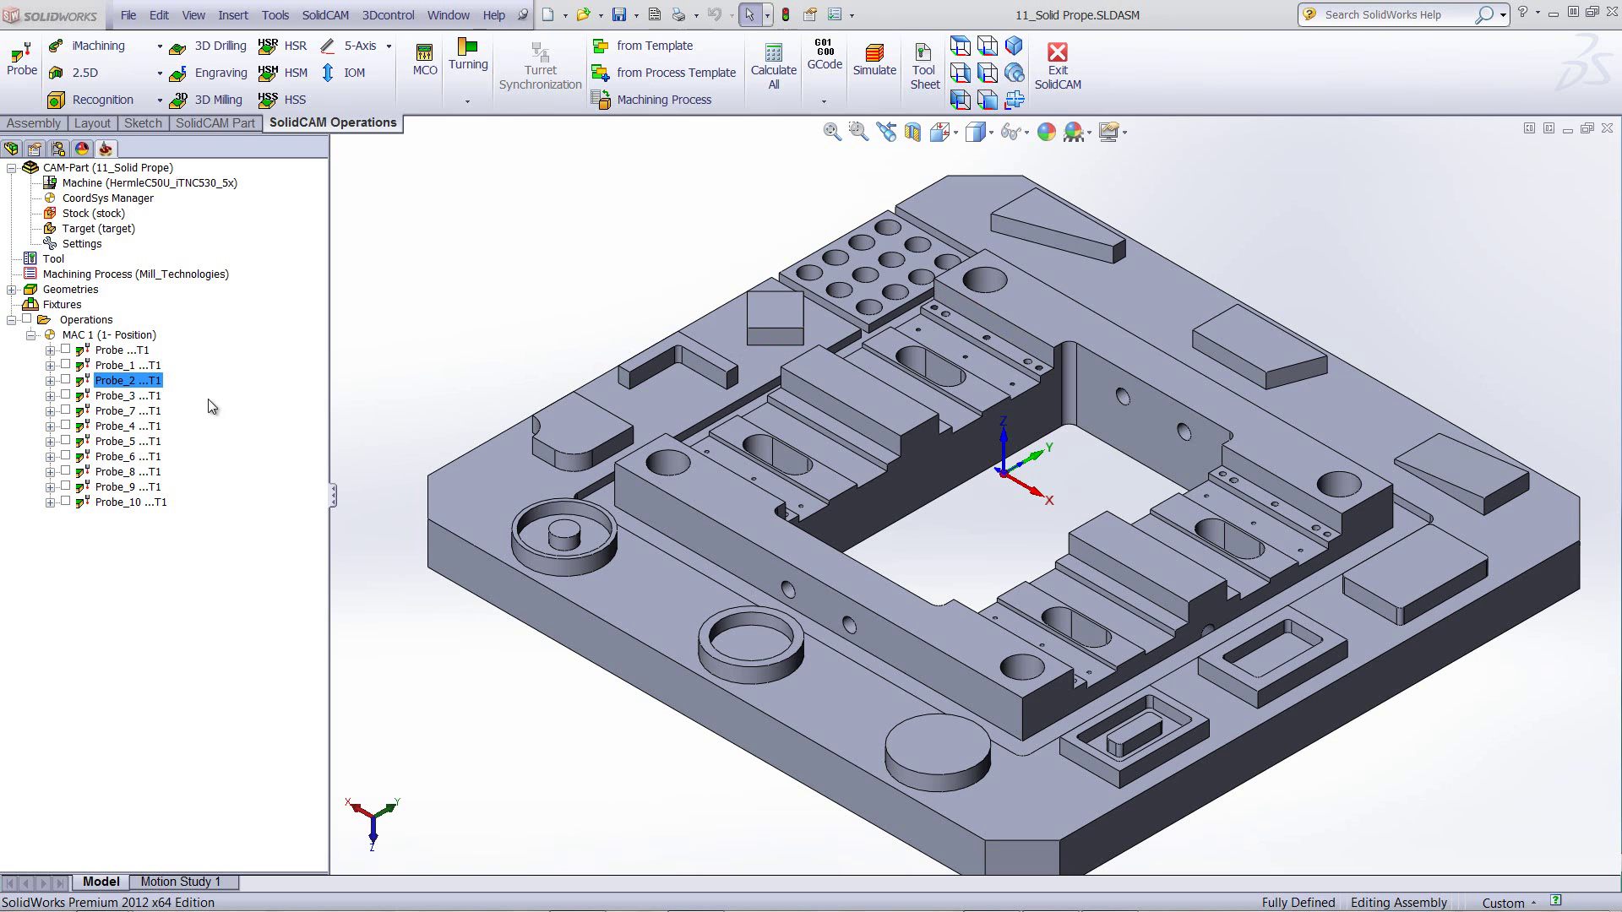
- Preview the Probe_3 toolpath, open the operation, and show its contour2 hole geometry on the model before returning to it
left_click(66, 396)
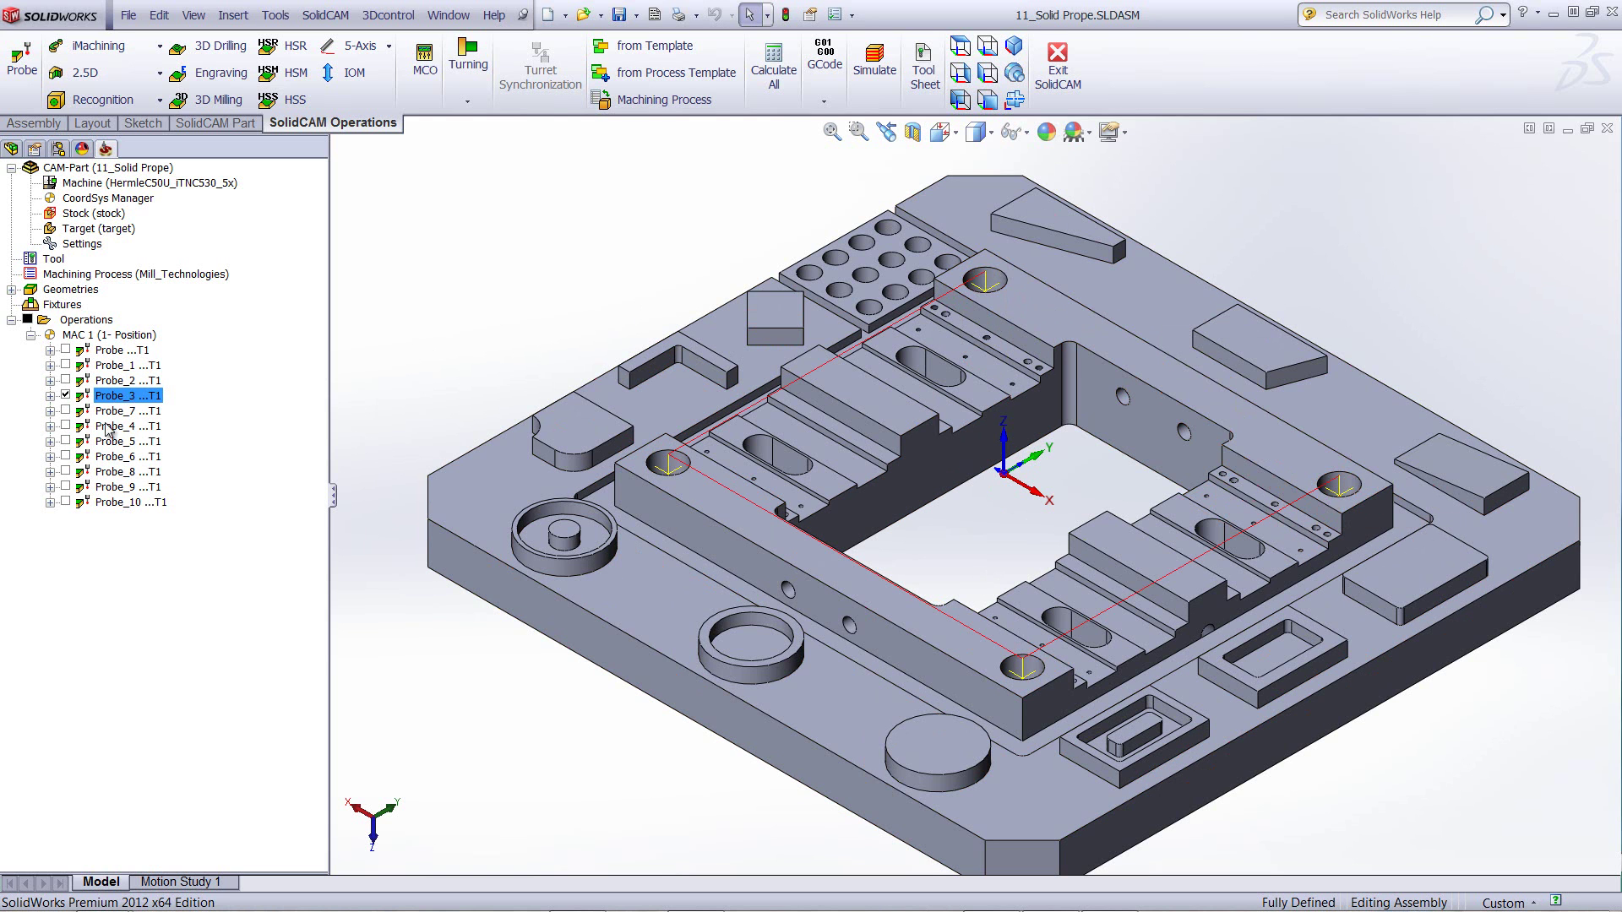
double_click(67, 397)
left_click(250, 312)
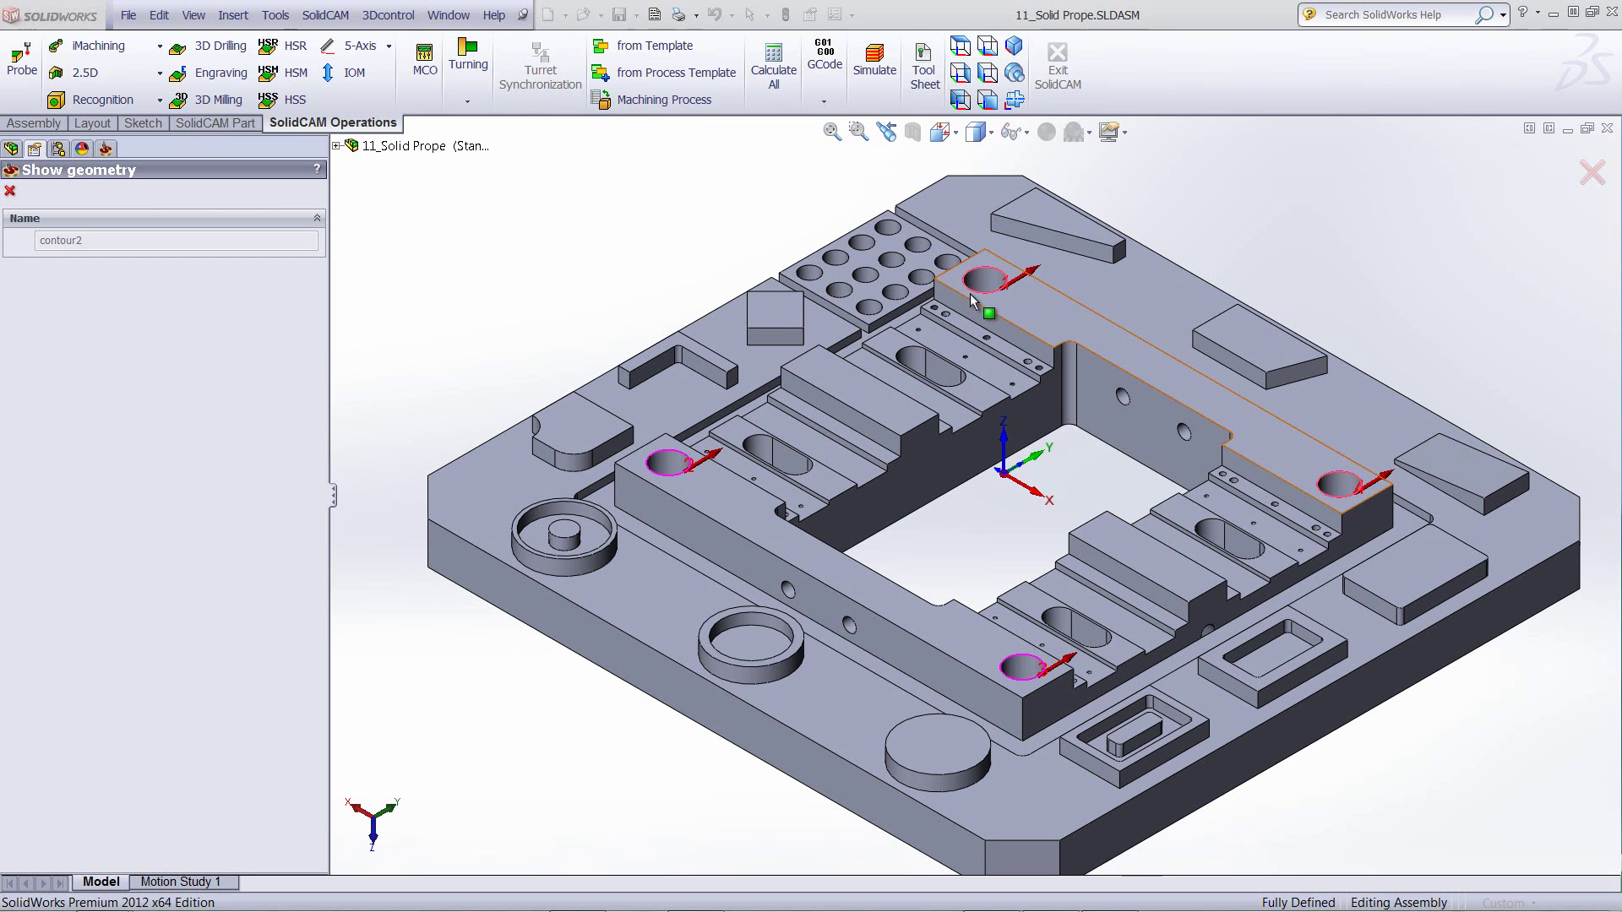
left_click(9, 193)
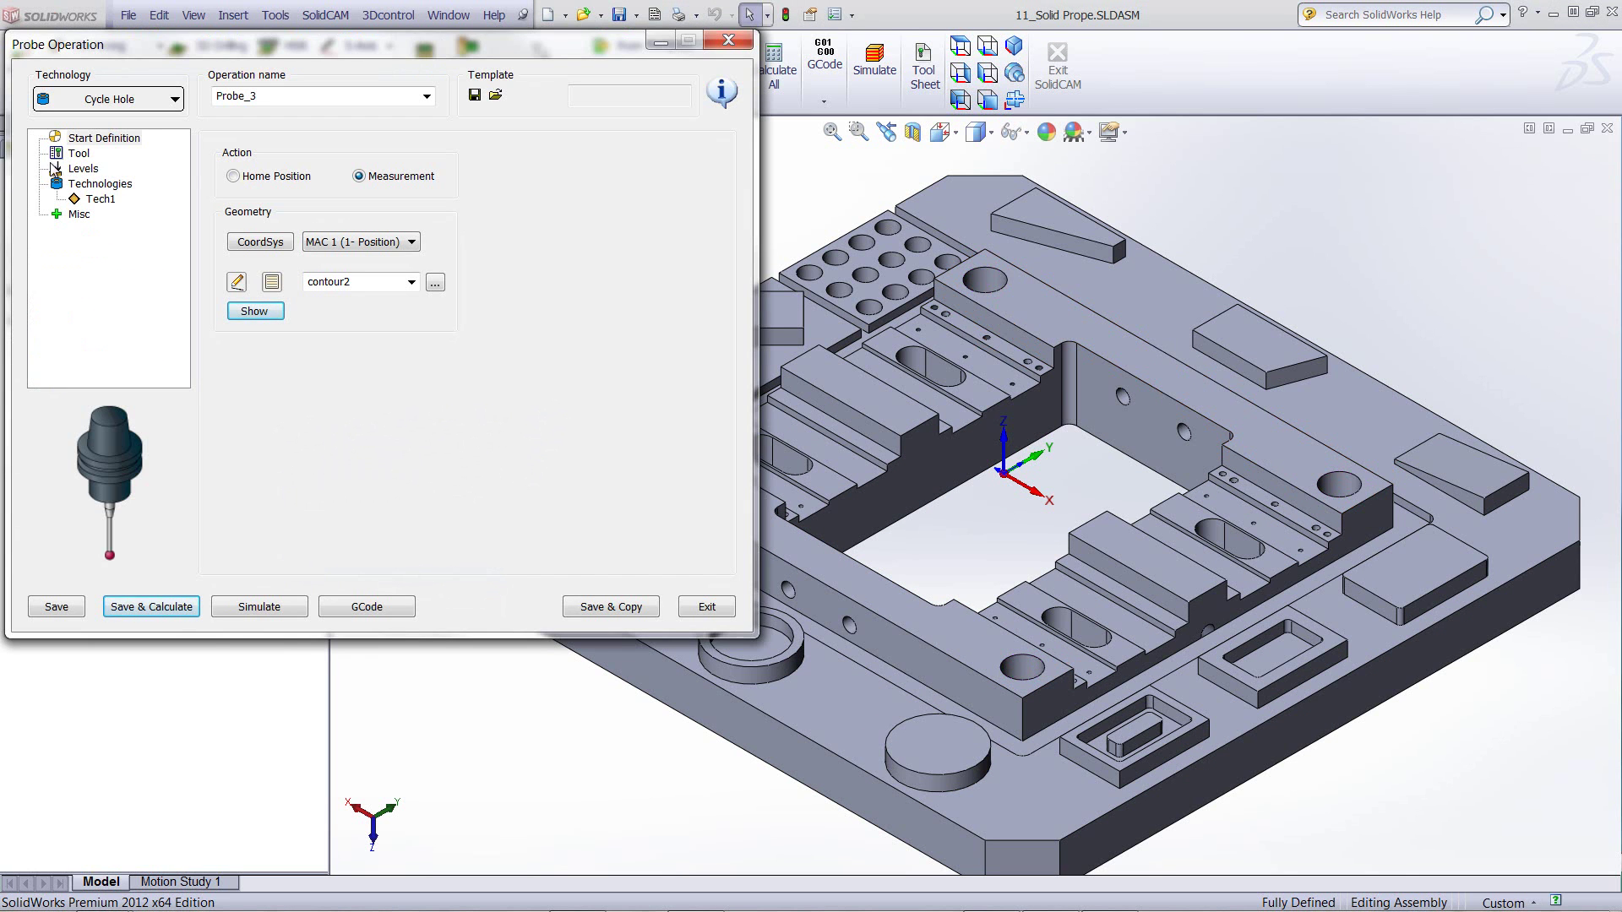
- Review Probe_3's tool and Tech1 settings, and examine the previewed toolpath's touch points around the corner hole
left_click(79, 154)
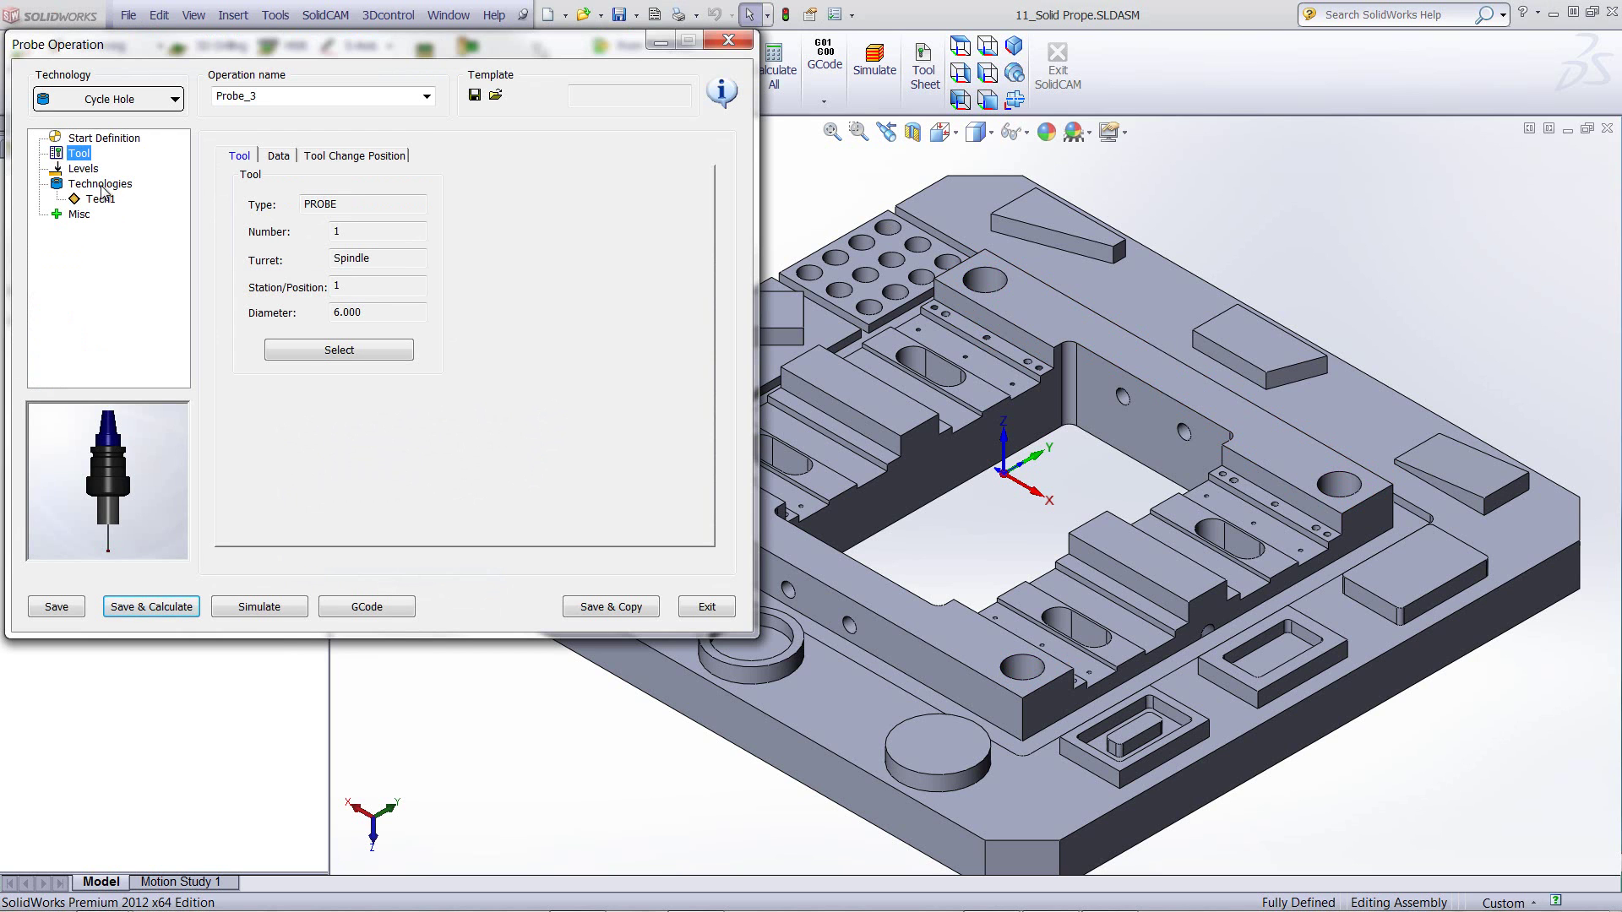
left_click(100, 185)
left_click(101, 198)
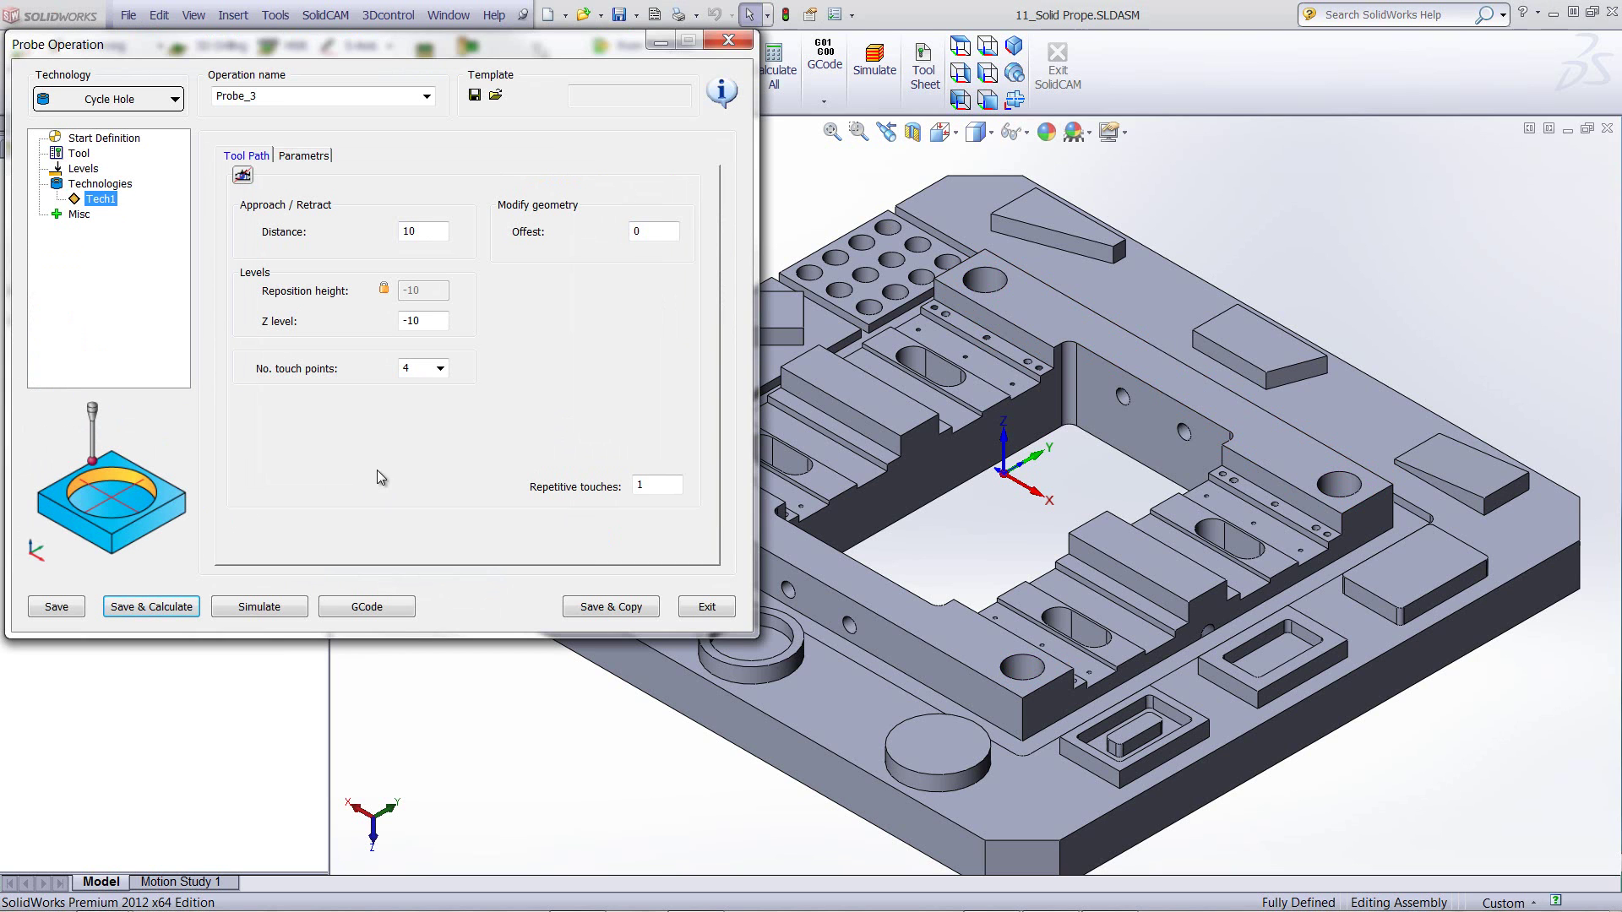
left_click(418, 372)
left_click(243, 175)
left_click_drag(441, 52, 414, 54)
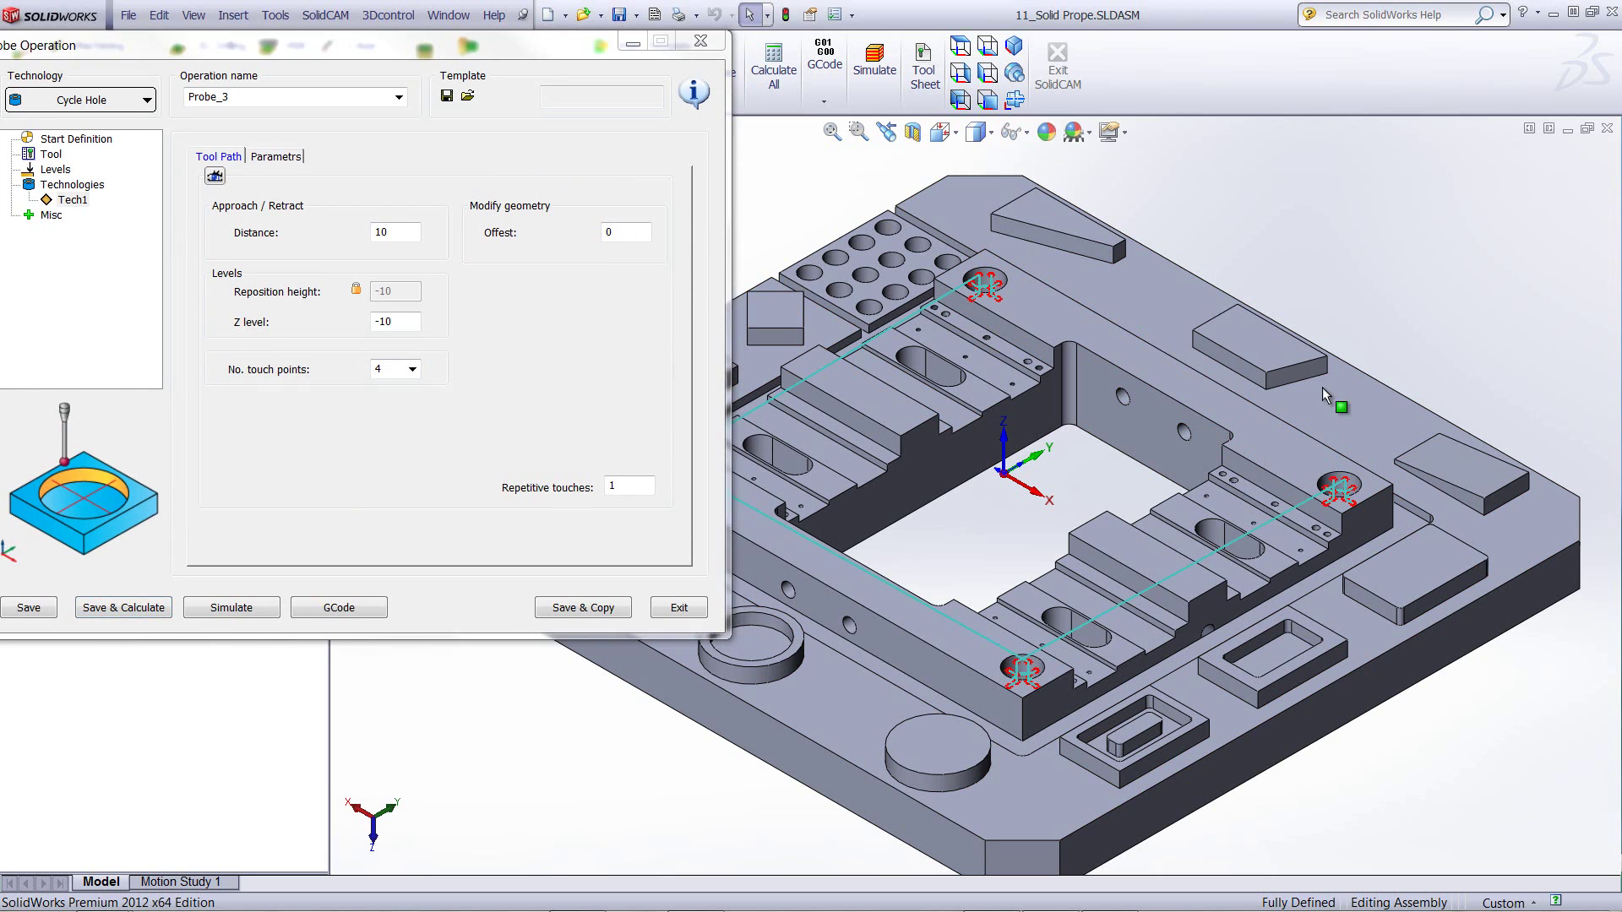
scroll(1338, 505, "down", 3)
scroll(1338, 505, "down", 2)
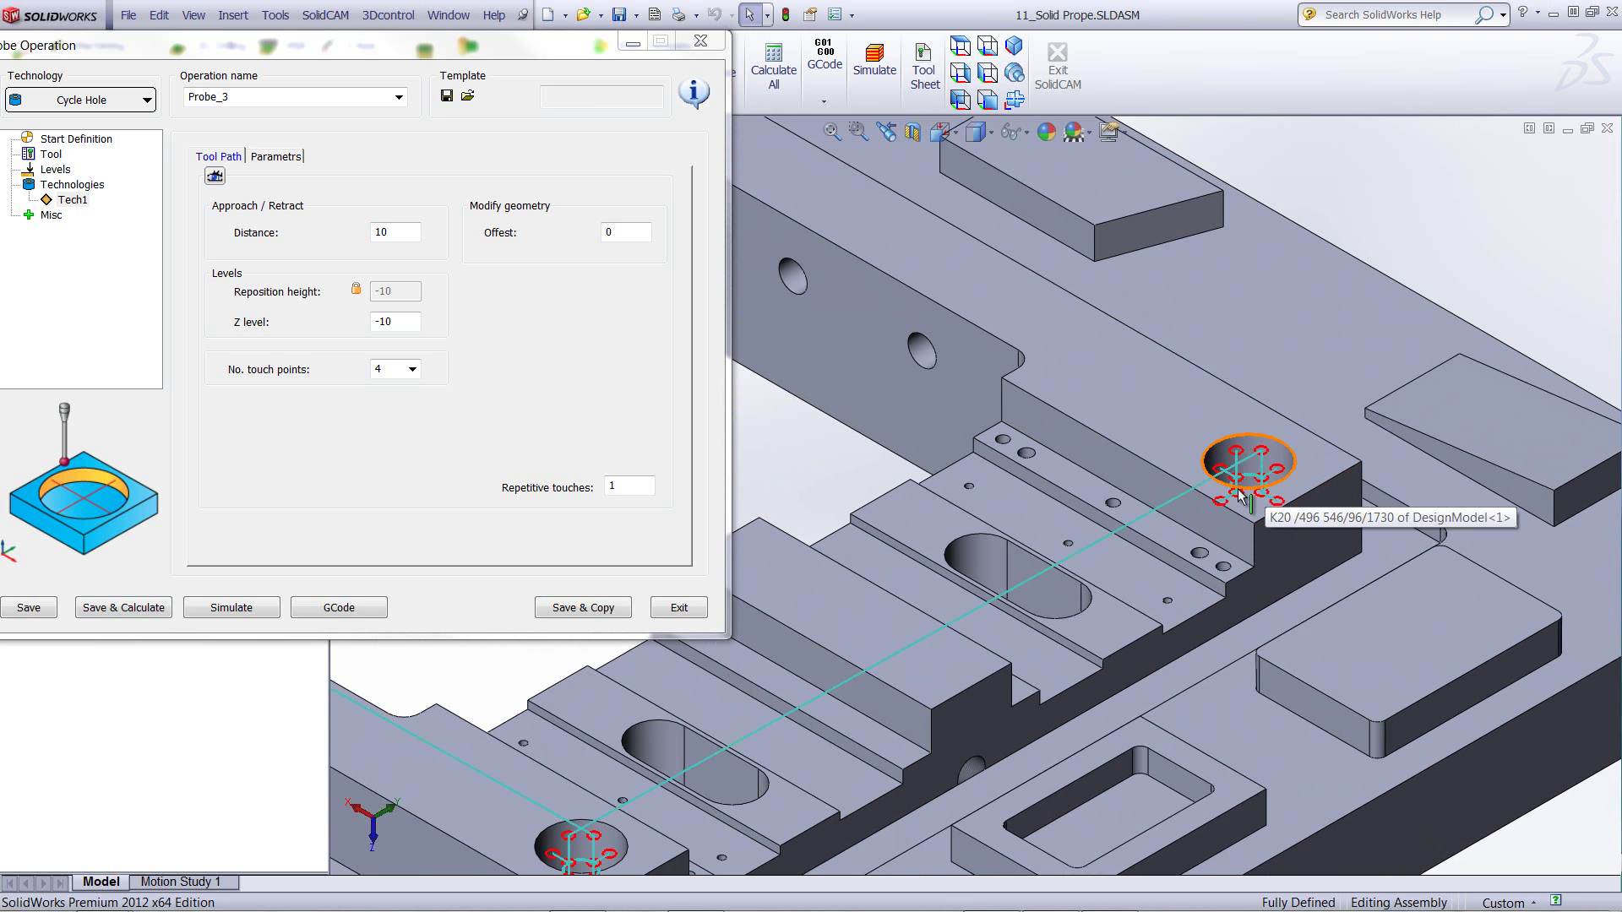
scroll(1199, 507, "down", 2)
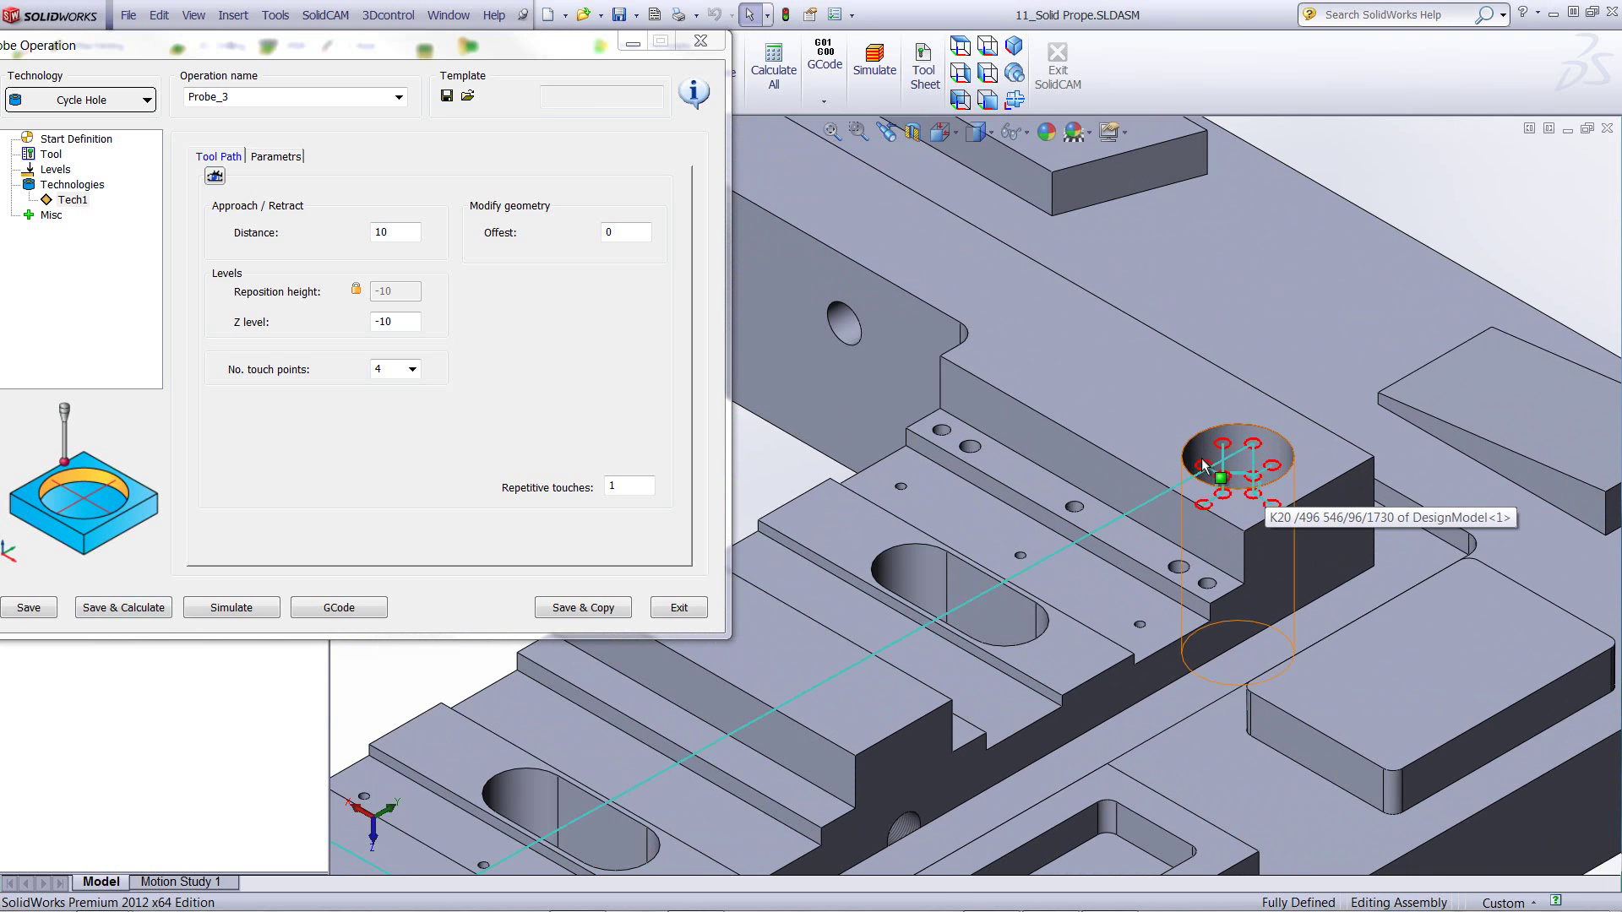
- Try 5 and 3 touch points for Probe_3, and set the number back to 4
left_click(412, 370)
left_click(383, 422)
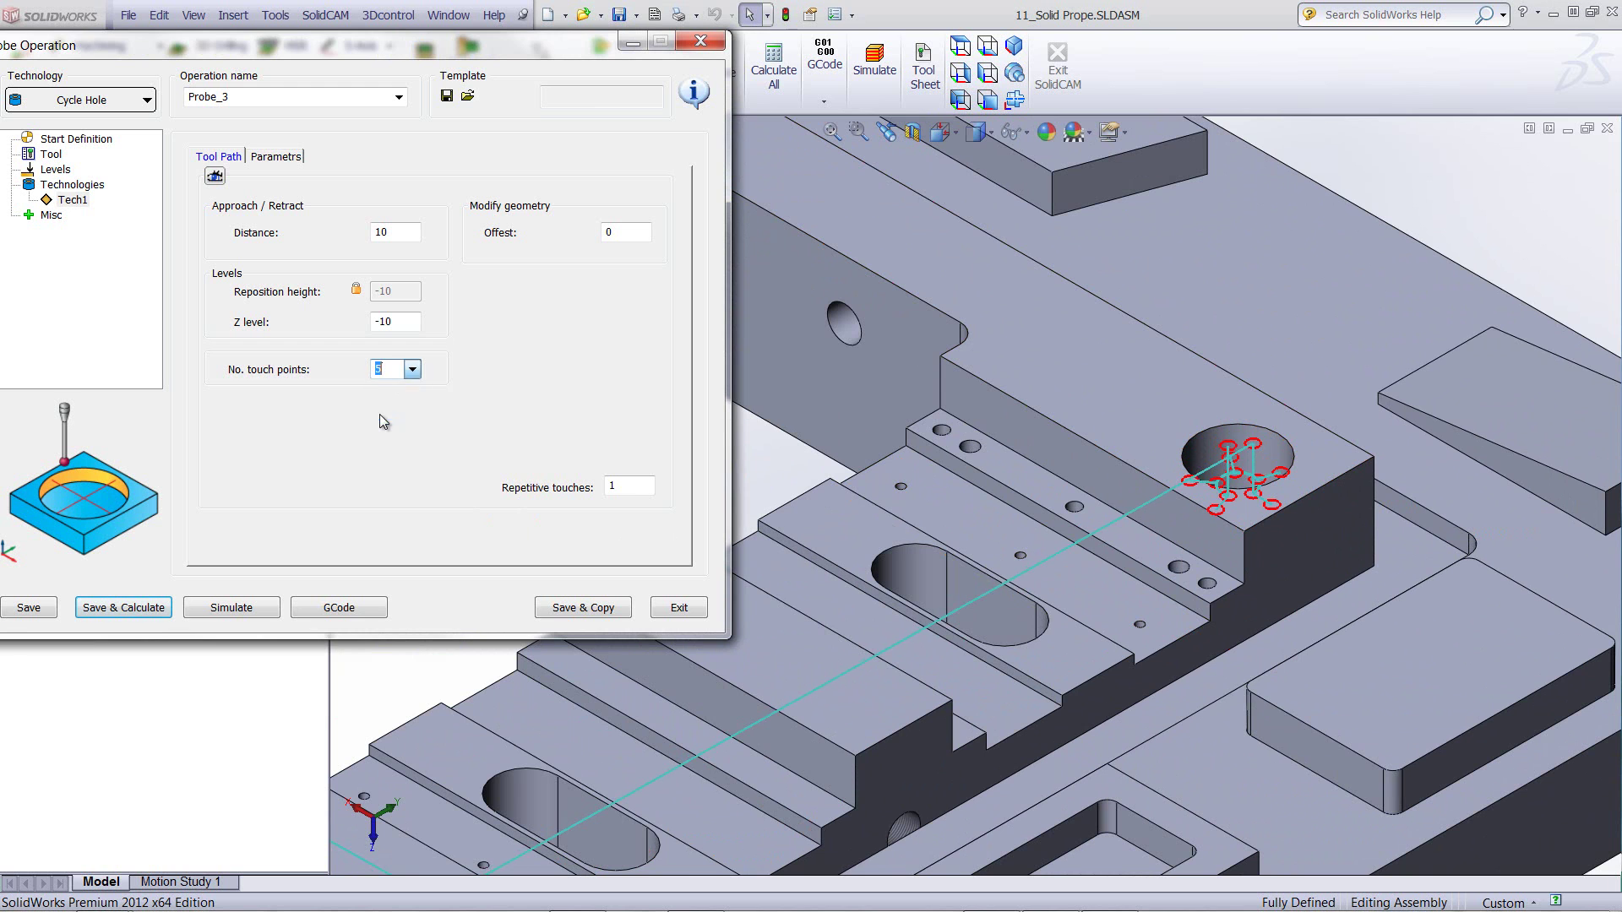
left_click(412, 370)
left_click(392, 382)
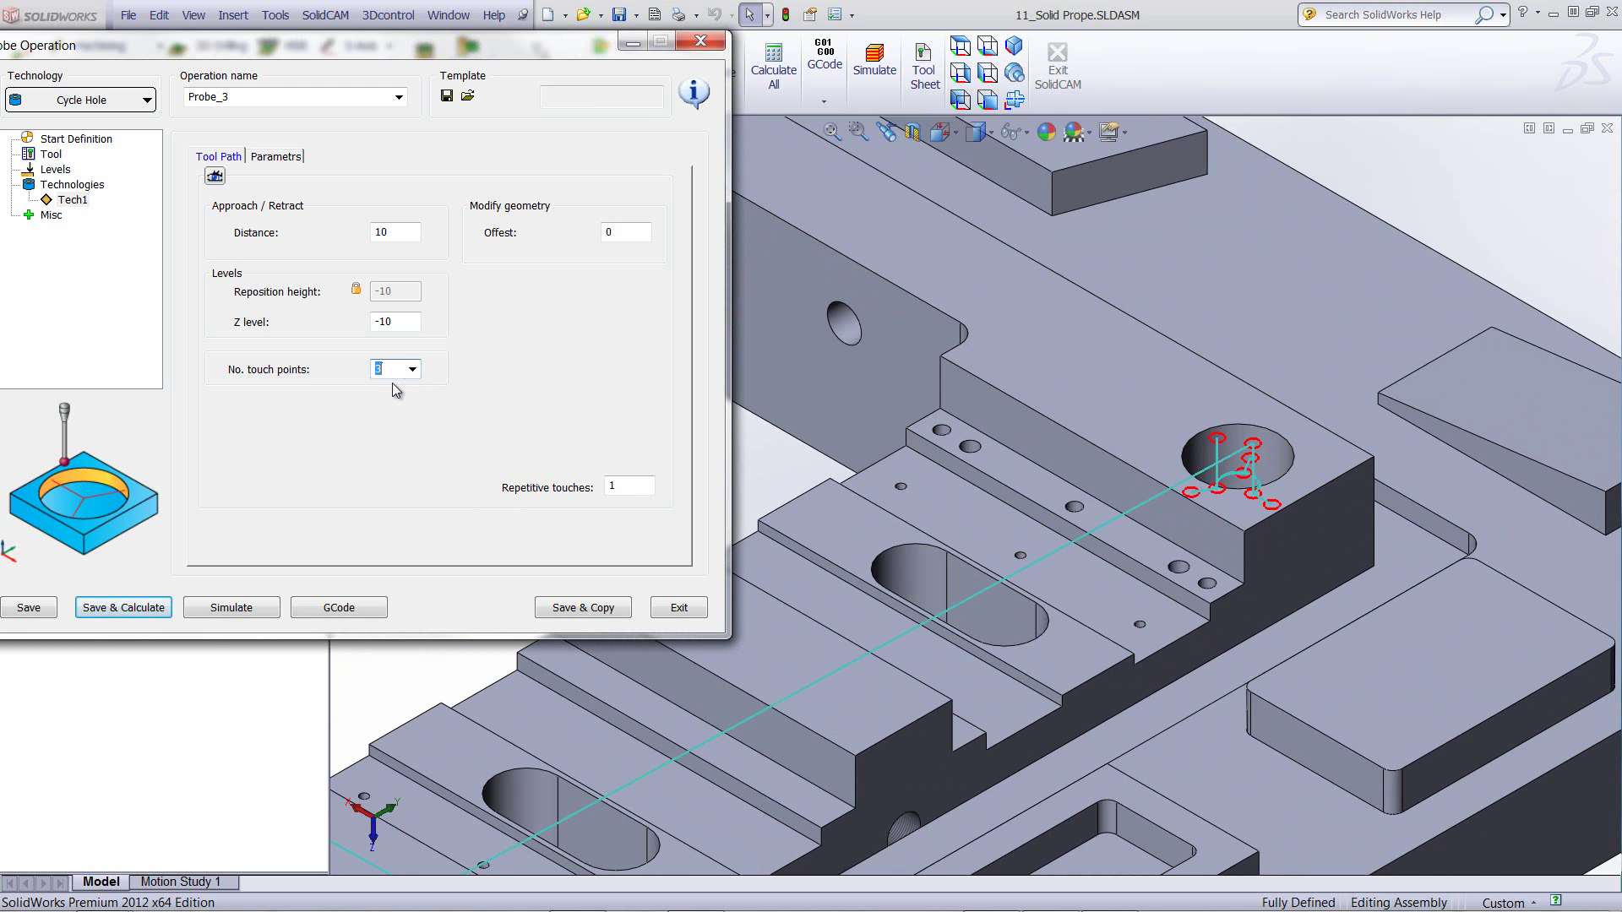
left_click(413, 370)
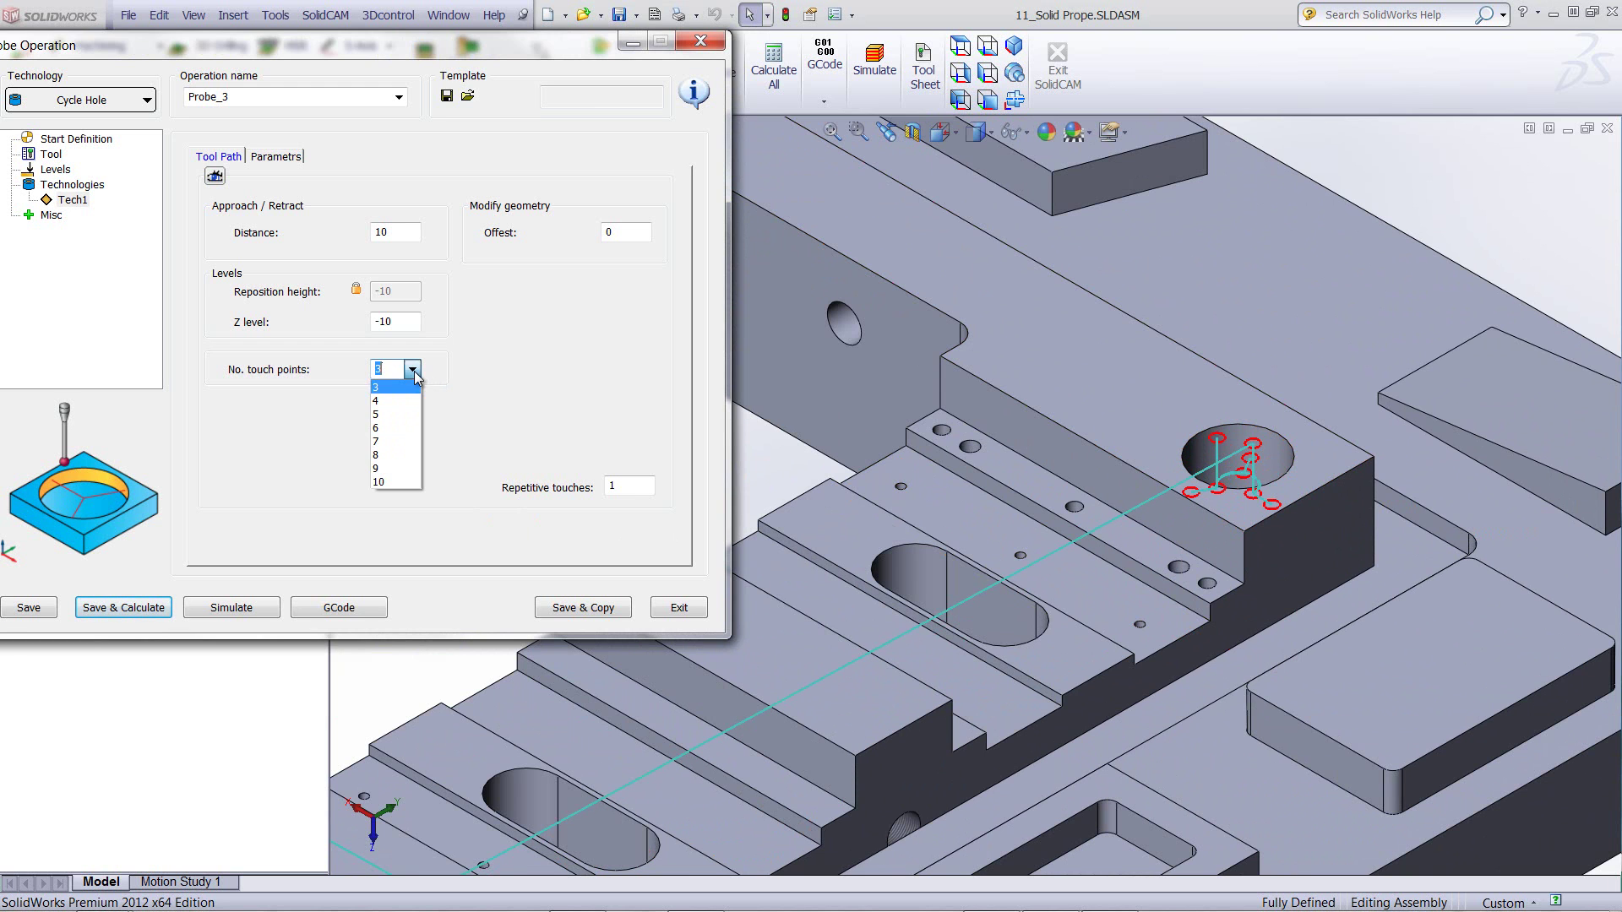
left_click(391, 401)
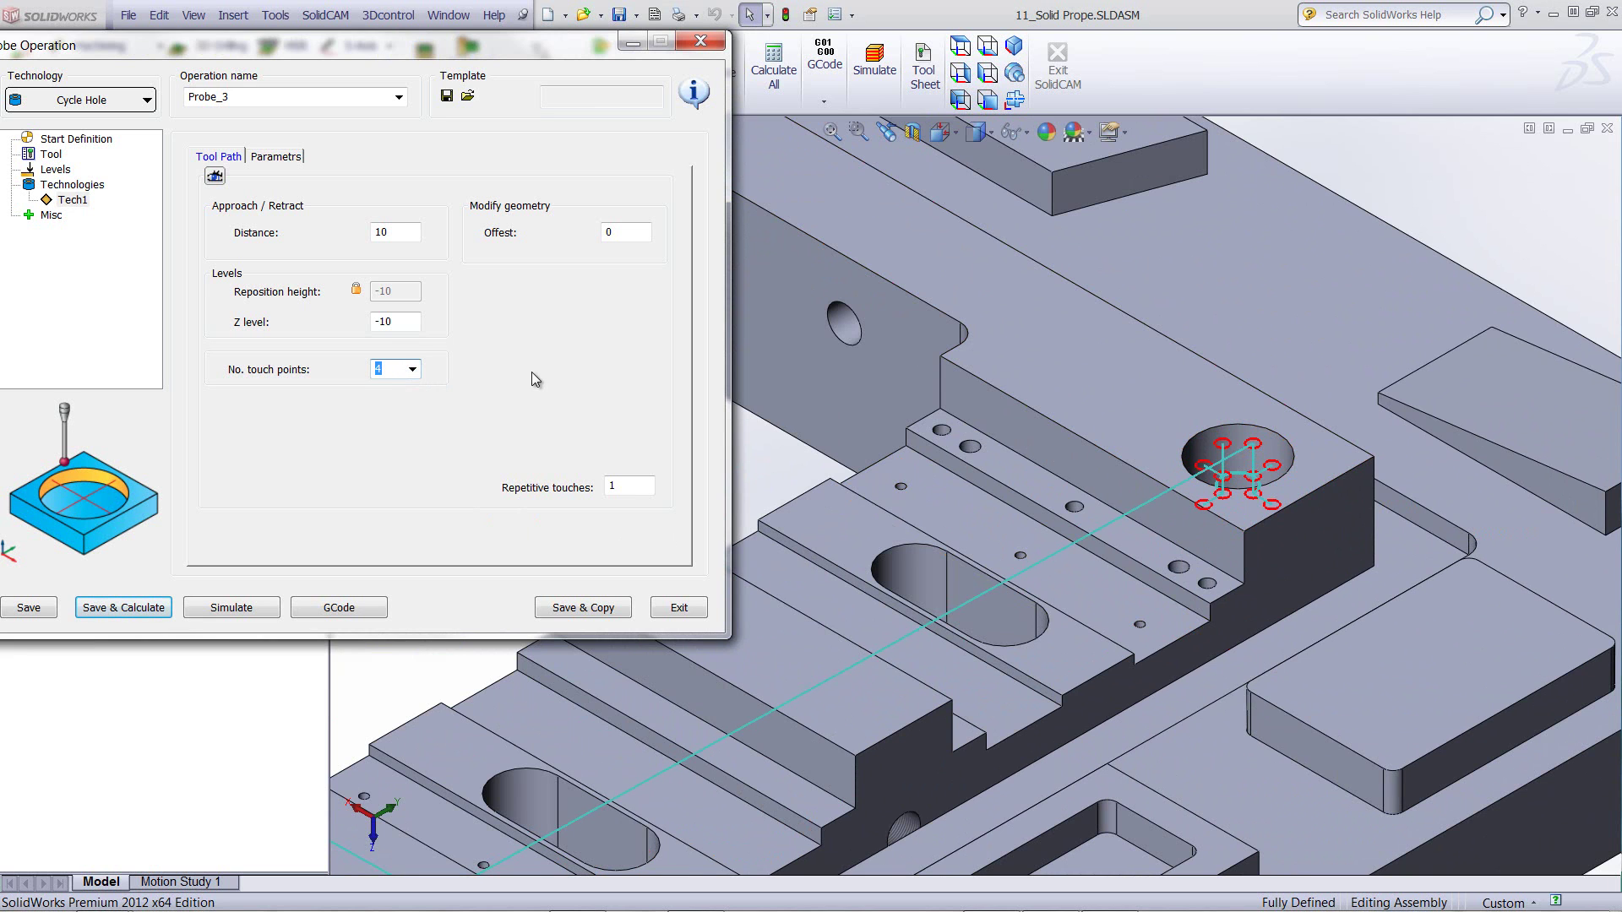
- Try a Z level of -12 for Probe_3, restore it to -10, and exit the operation
left_click(399, 322)
key("BackSpace")
type("4")
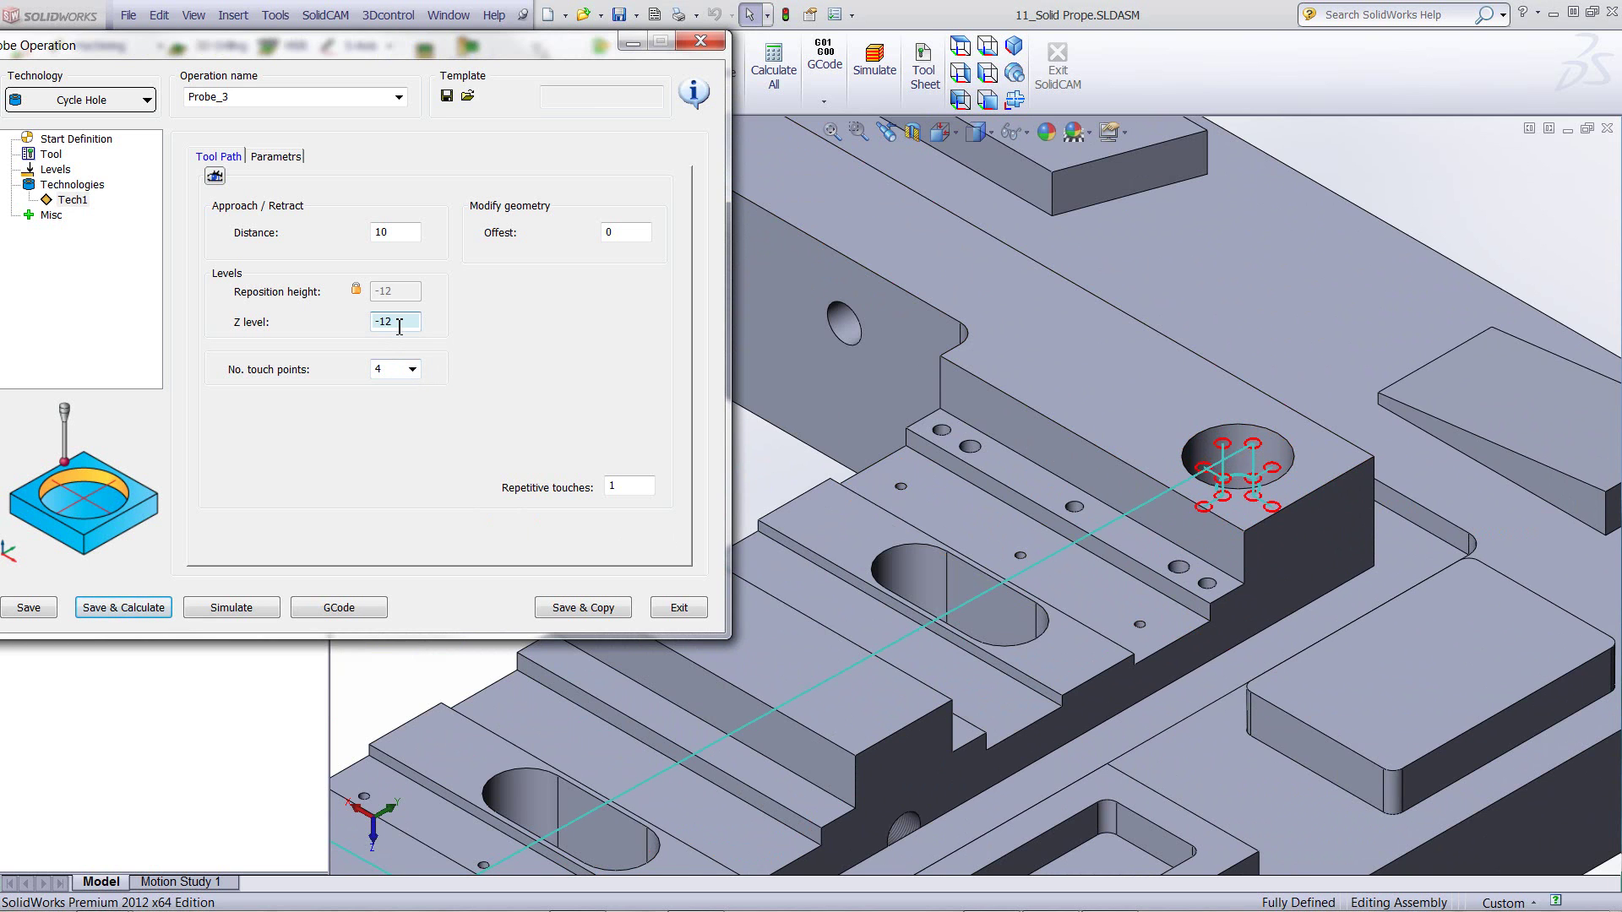
scroll(400, 327, "up", 3)
scroll(400, 327, "up", 1)
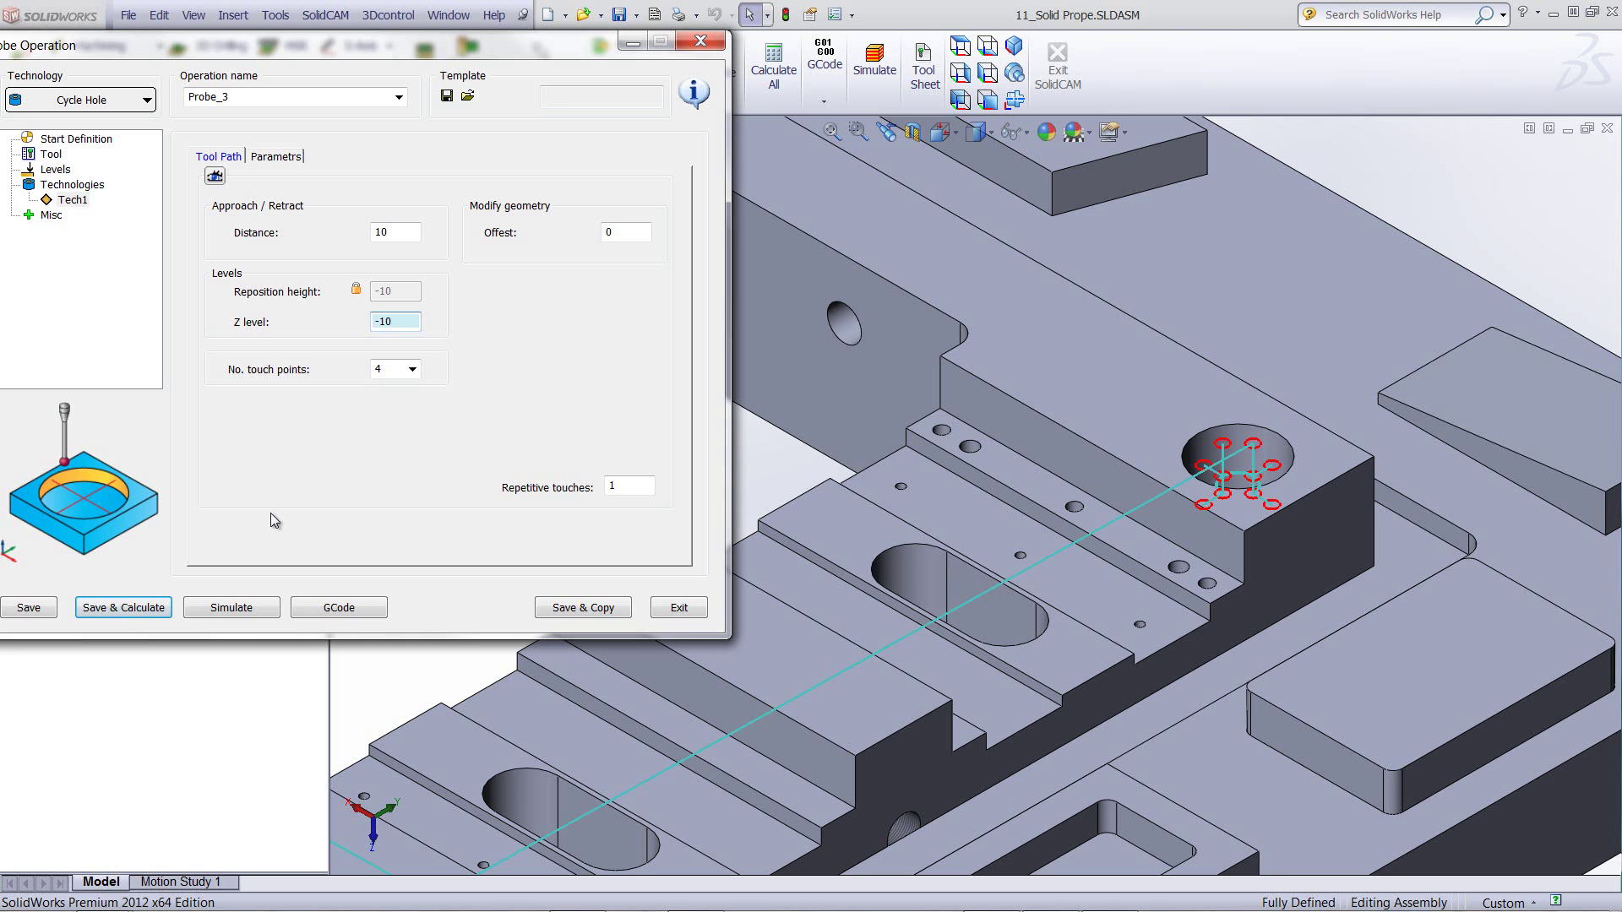
left_click(679, 608)
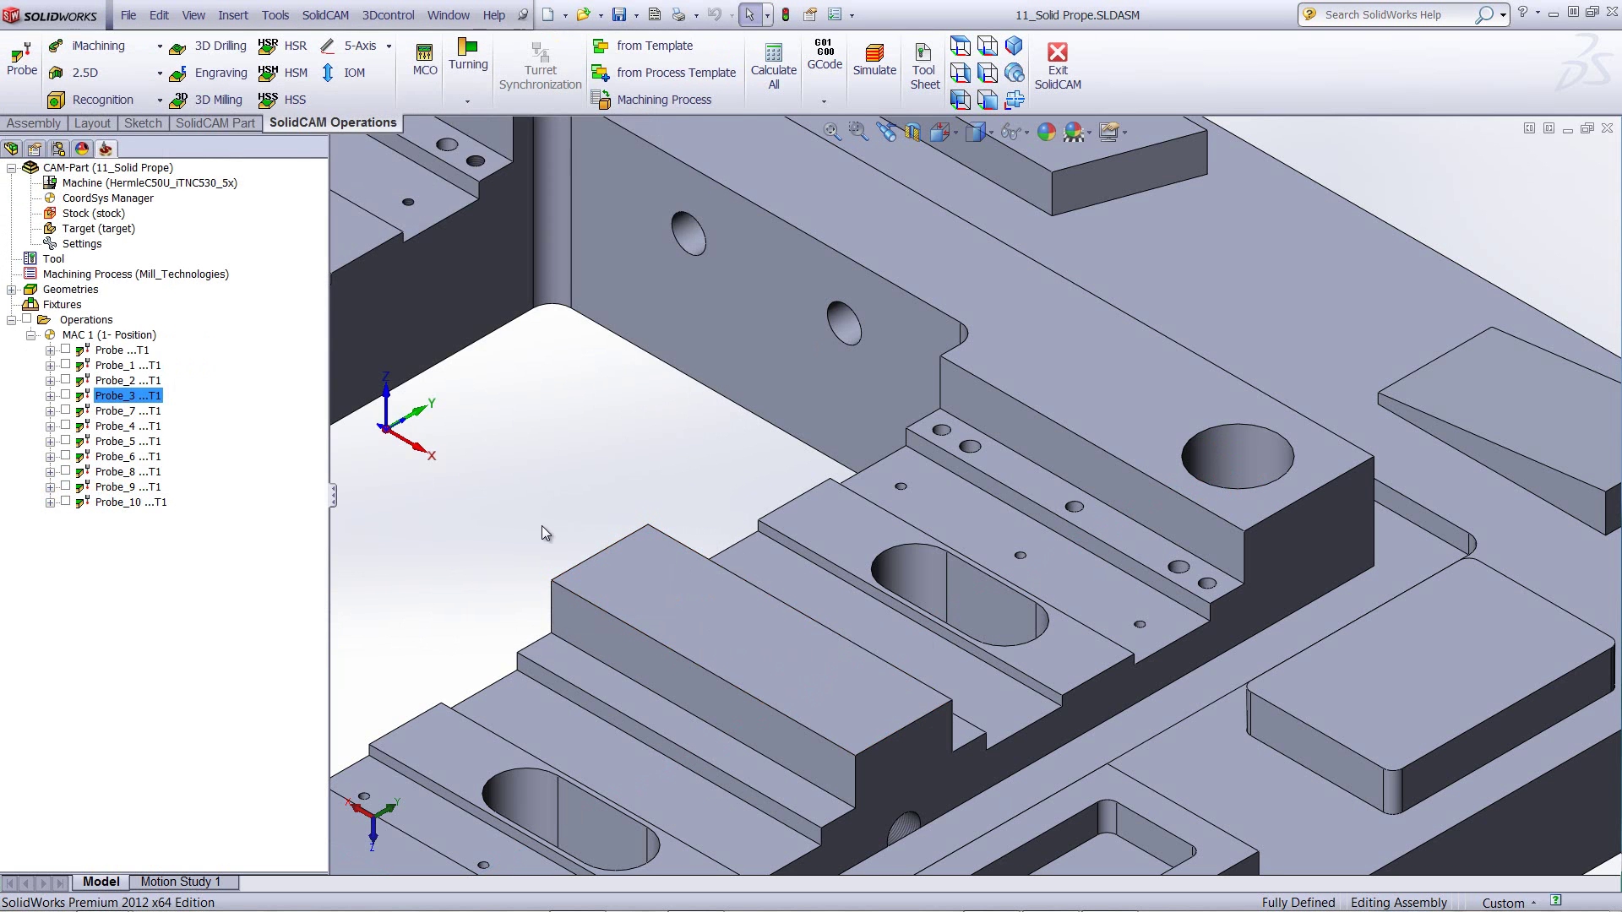
- Open Probe_7 to check its Cycle Angle Y type, and show its contour9 geometry on the model before returning to it
double_click(116, 412)
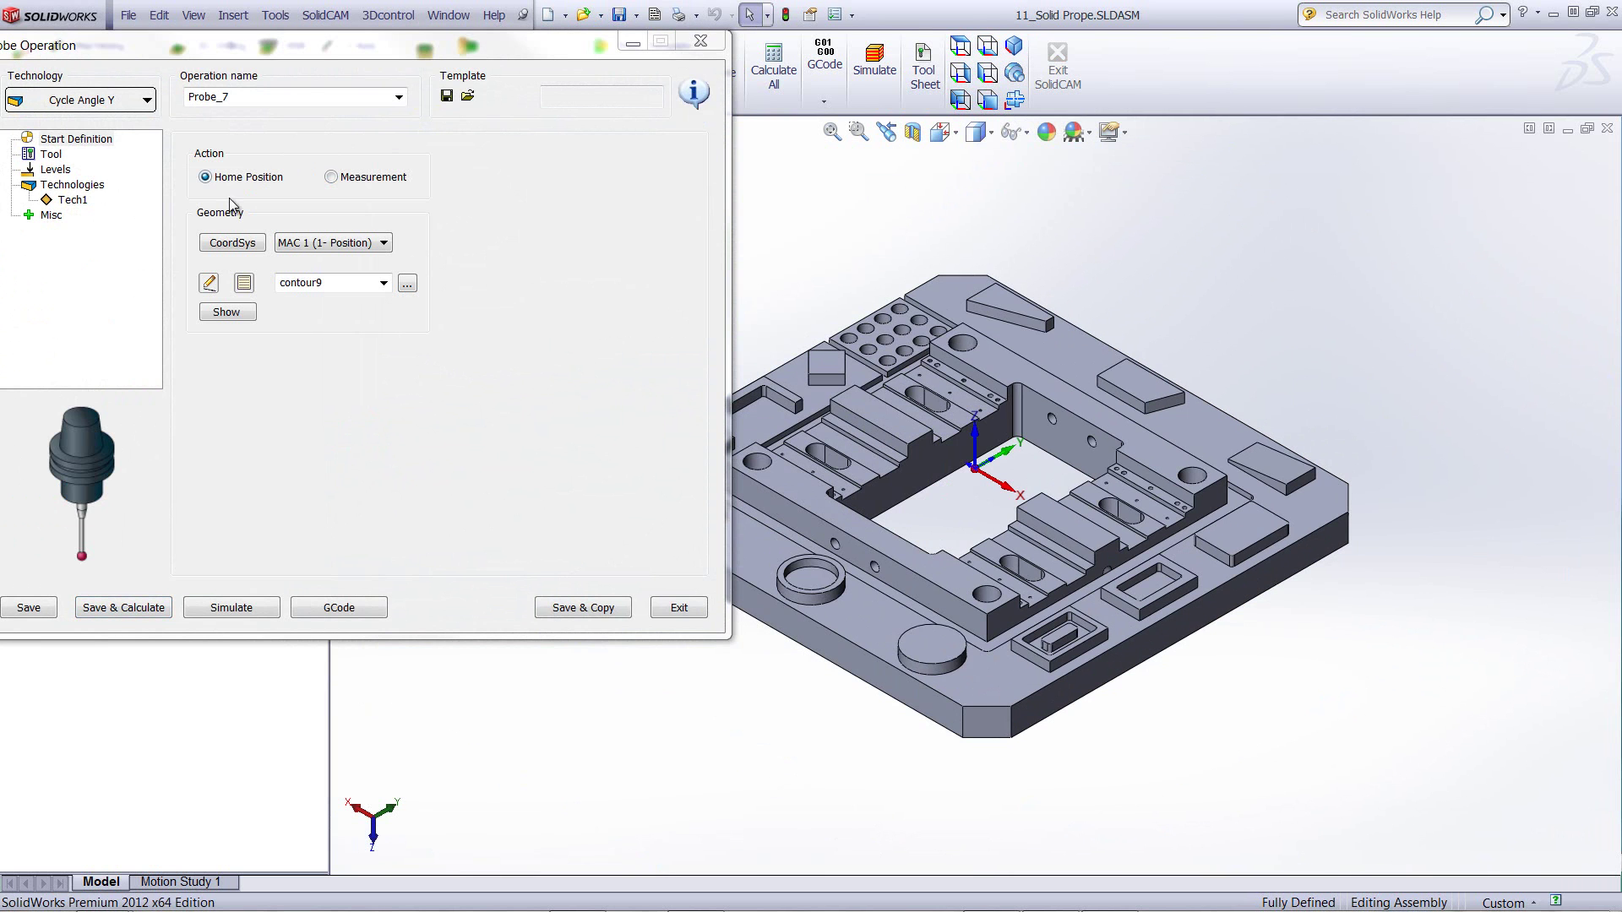
left_click(226, 311)
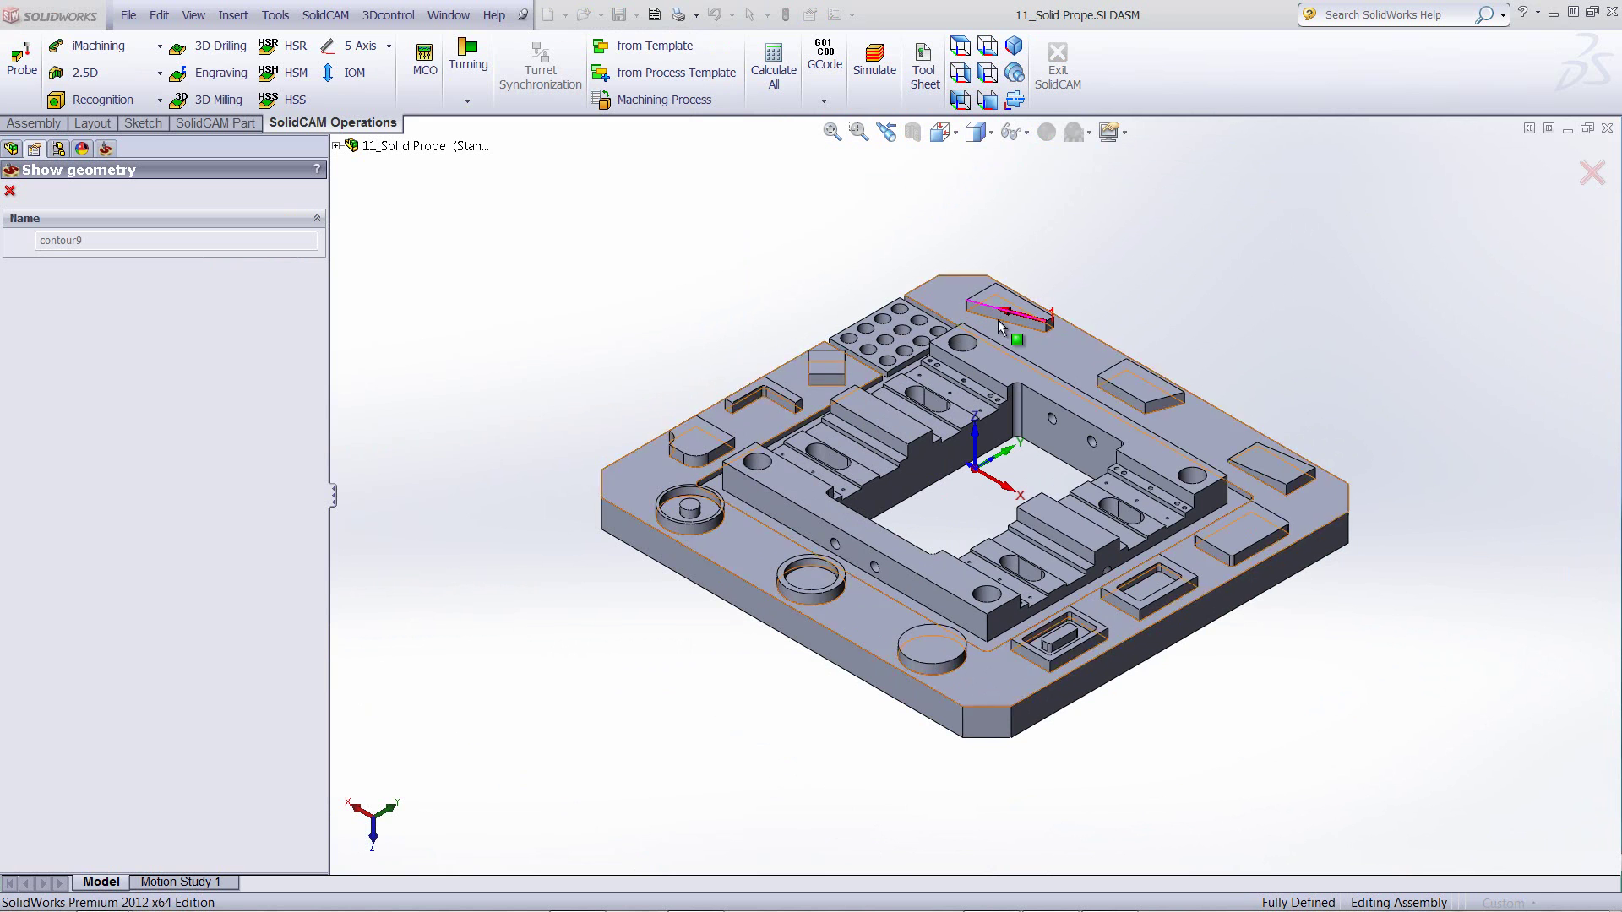
left_click(10, 190)
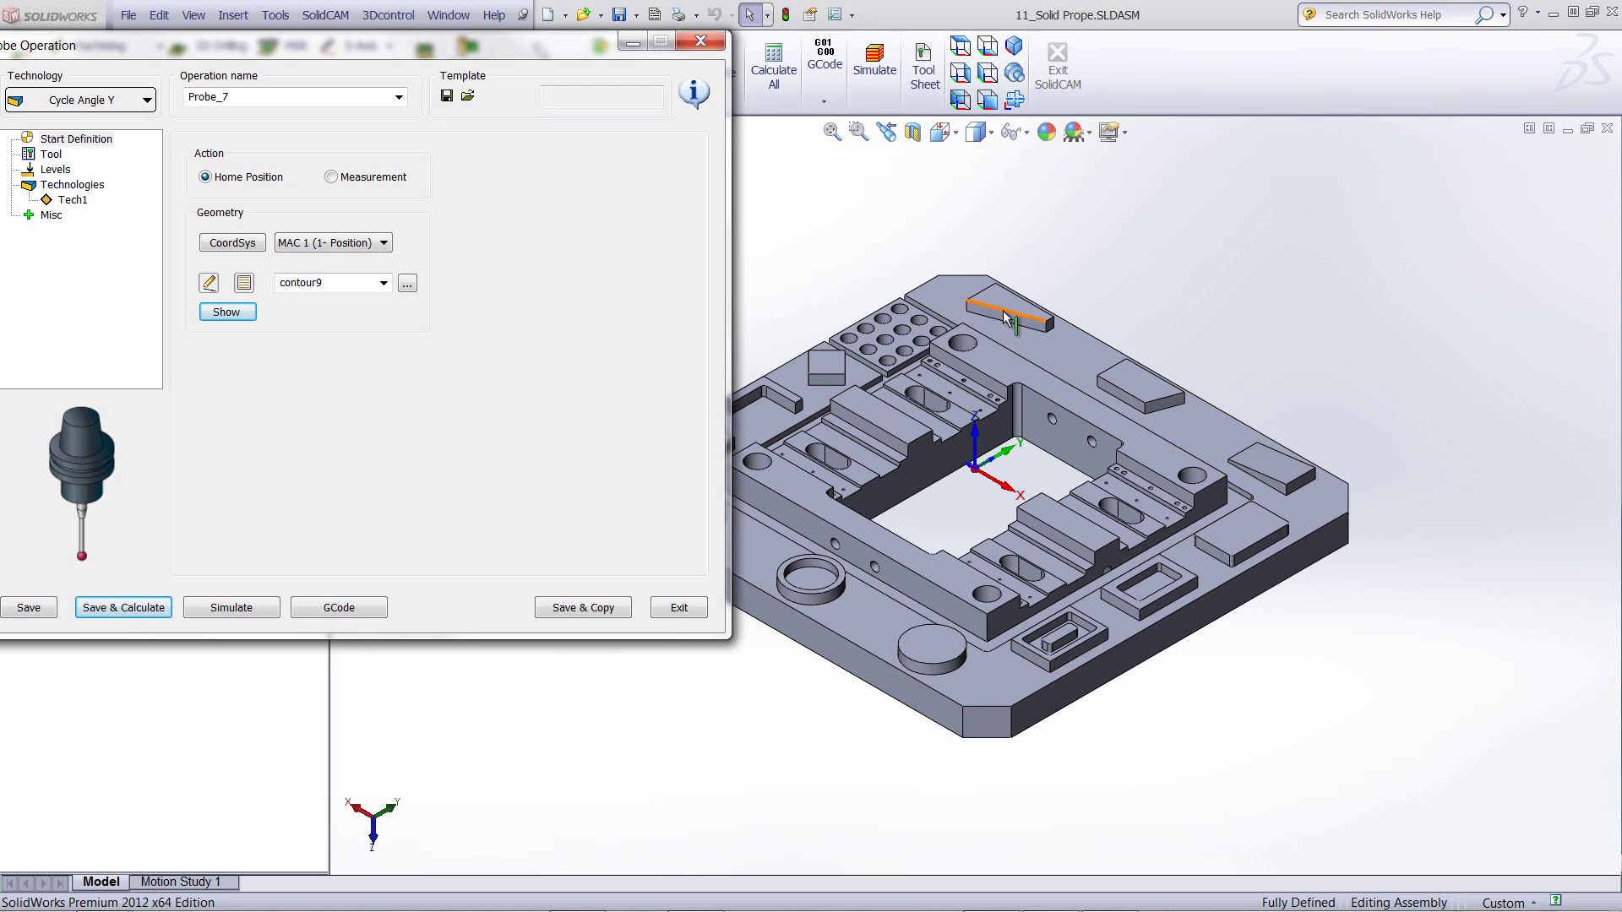
left_click(239, 313)
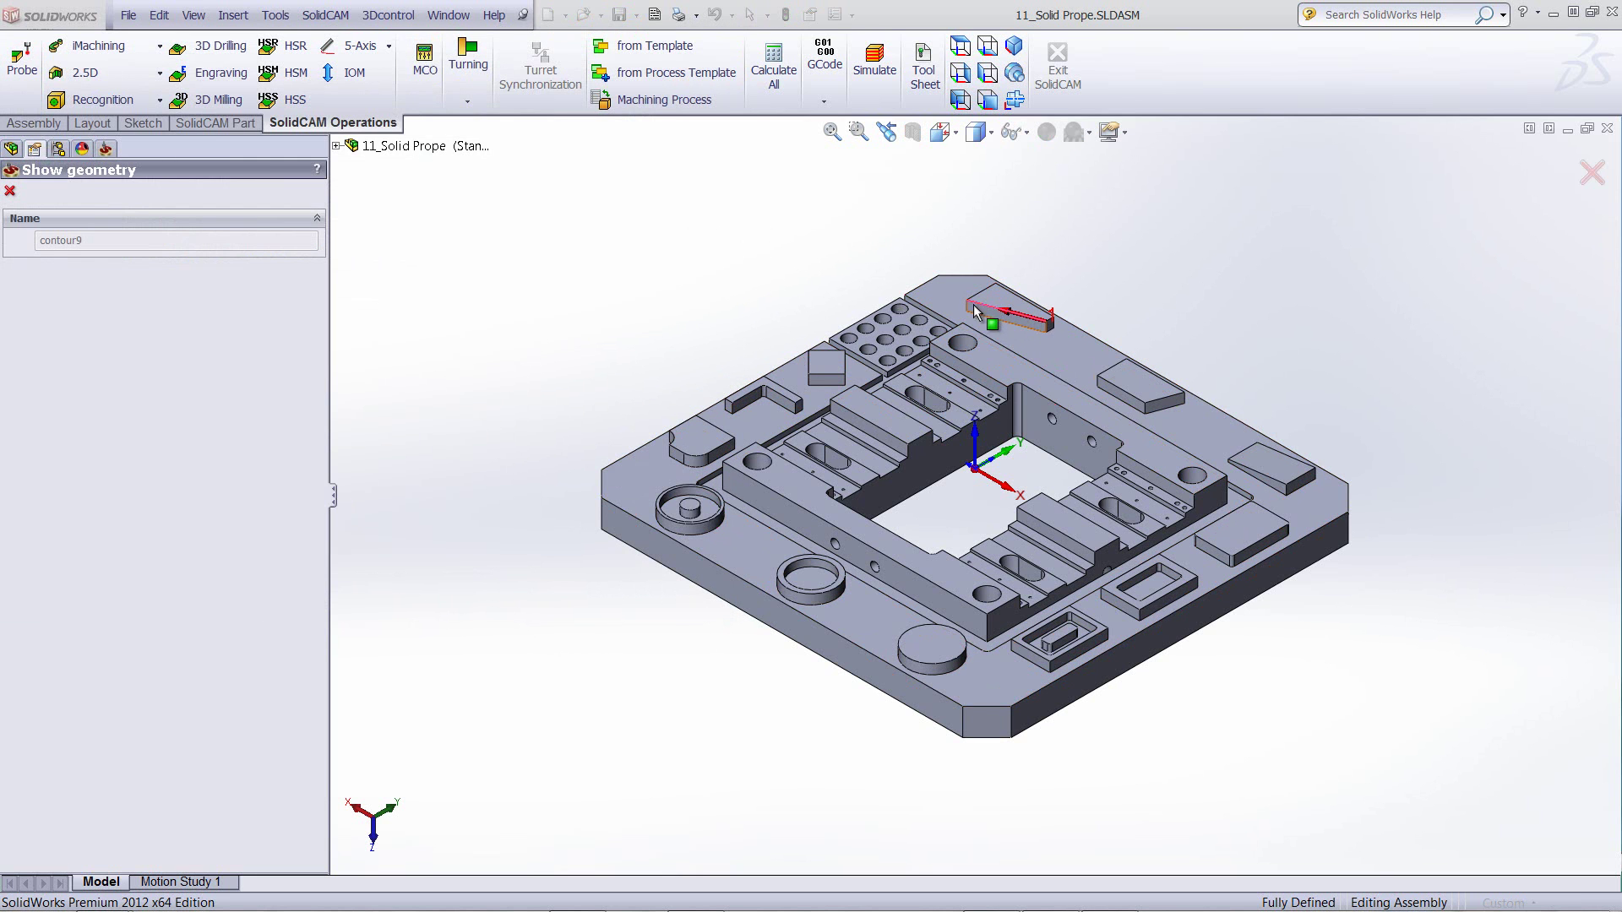
left_click(10, 191)
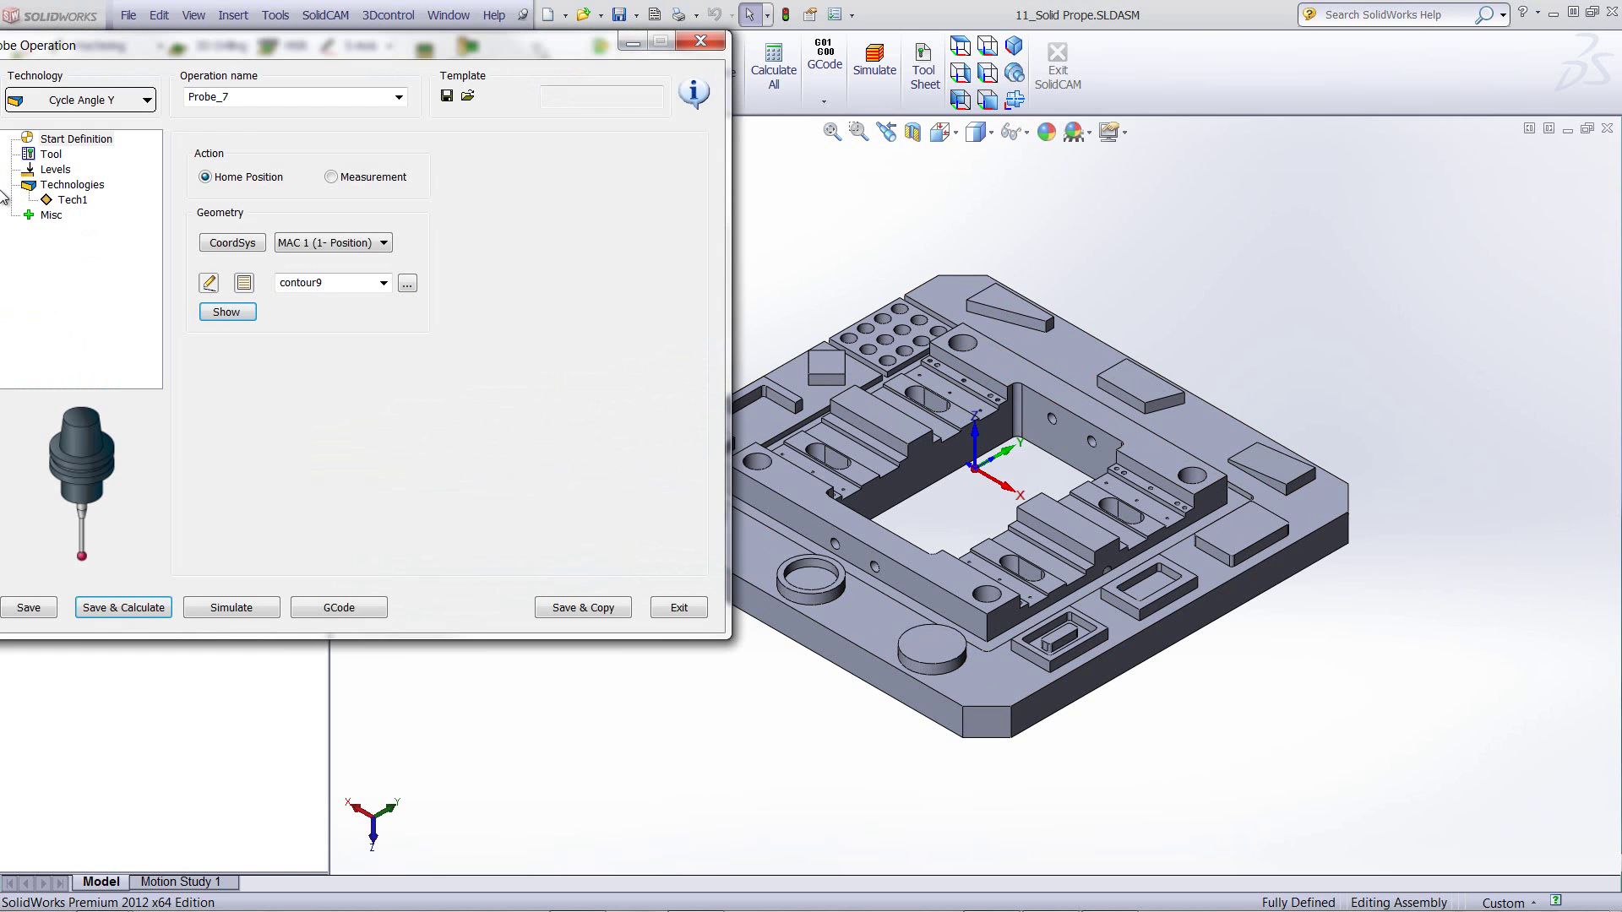
- Review Probe_7's Tech1 settings, preview its toolpath, and examine it closely at the wedge-shaped block
left_click(70, 201)
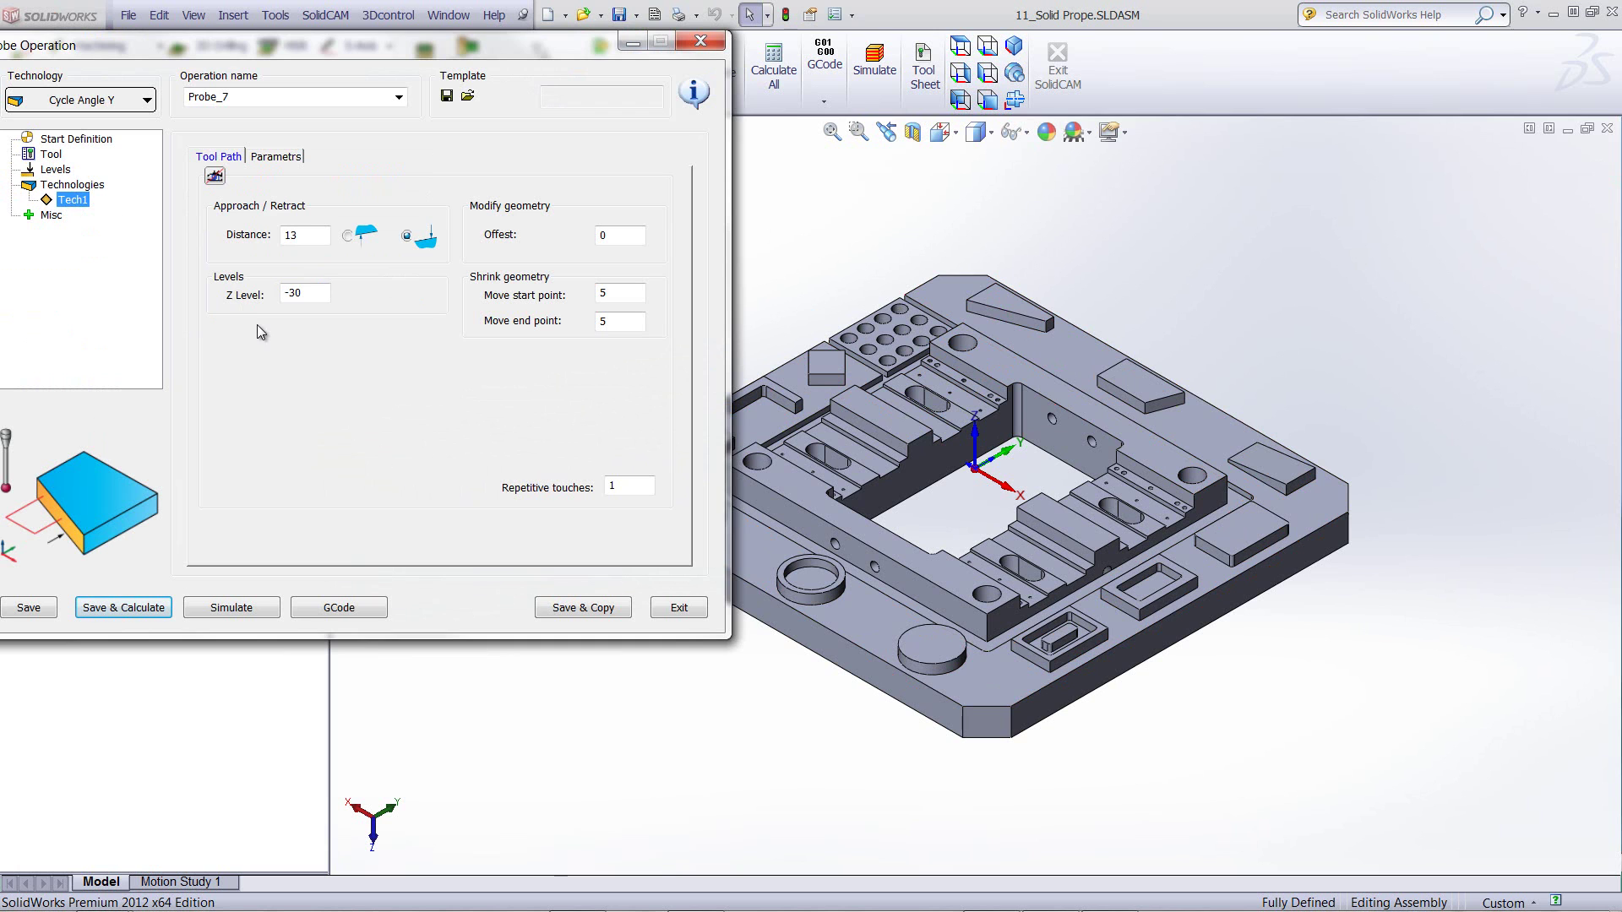
double_click(307, 239)
left_click(216, 176)
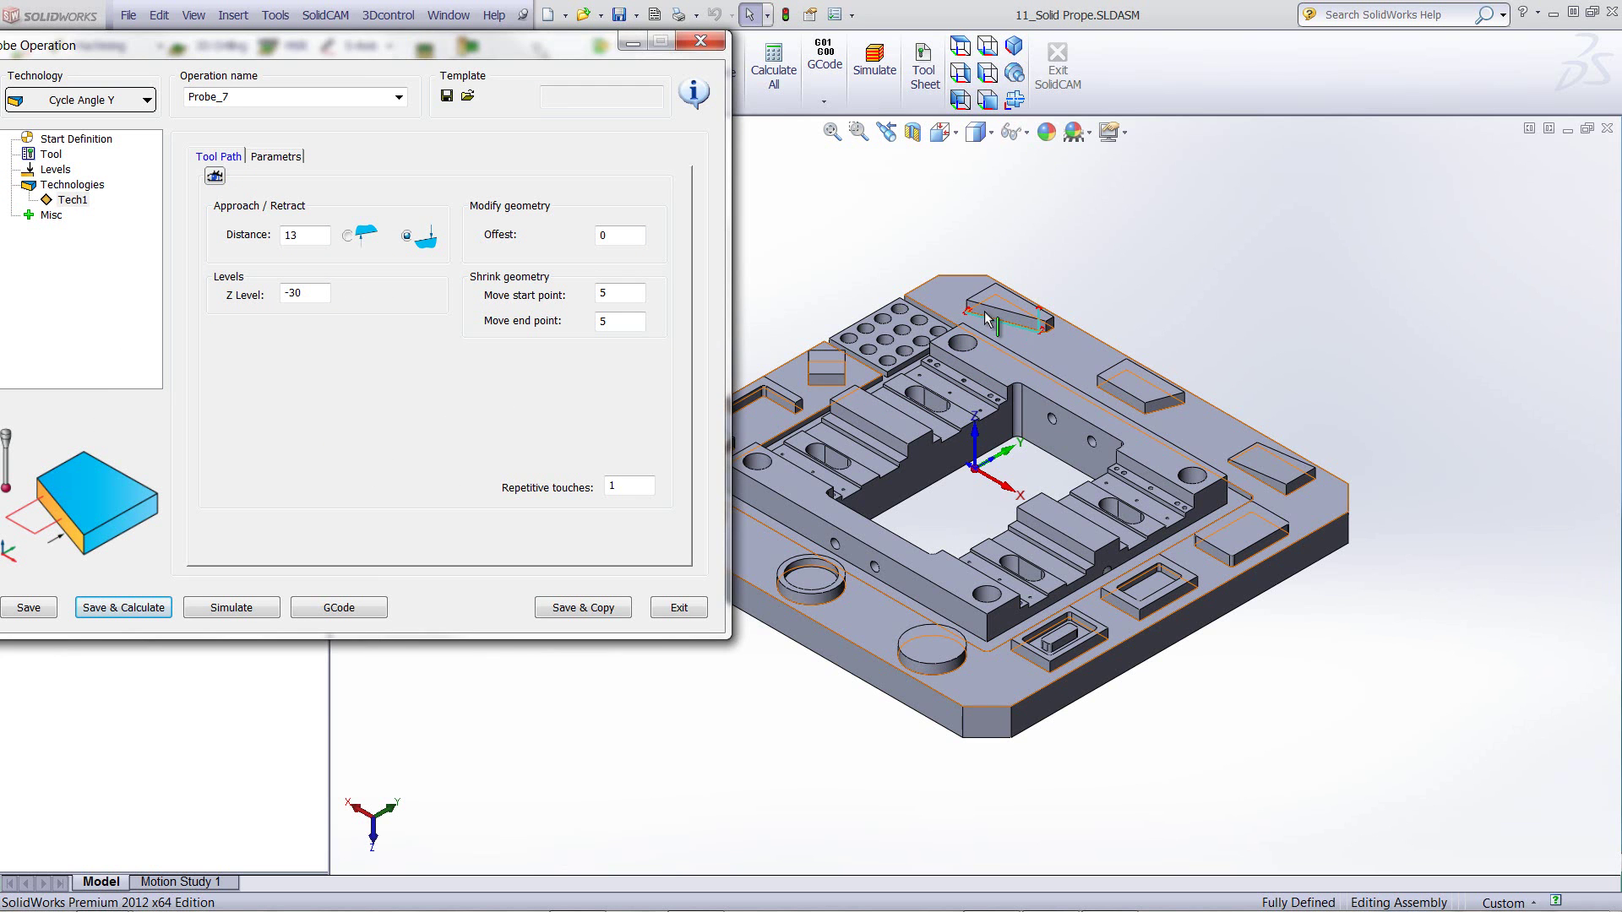
scroll(1057, 363, "down", 5)
scroll(983, 342, "down", 2)
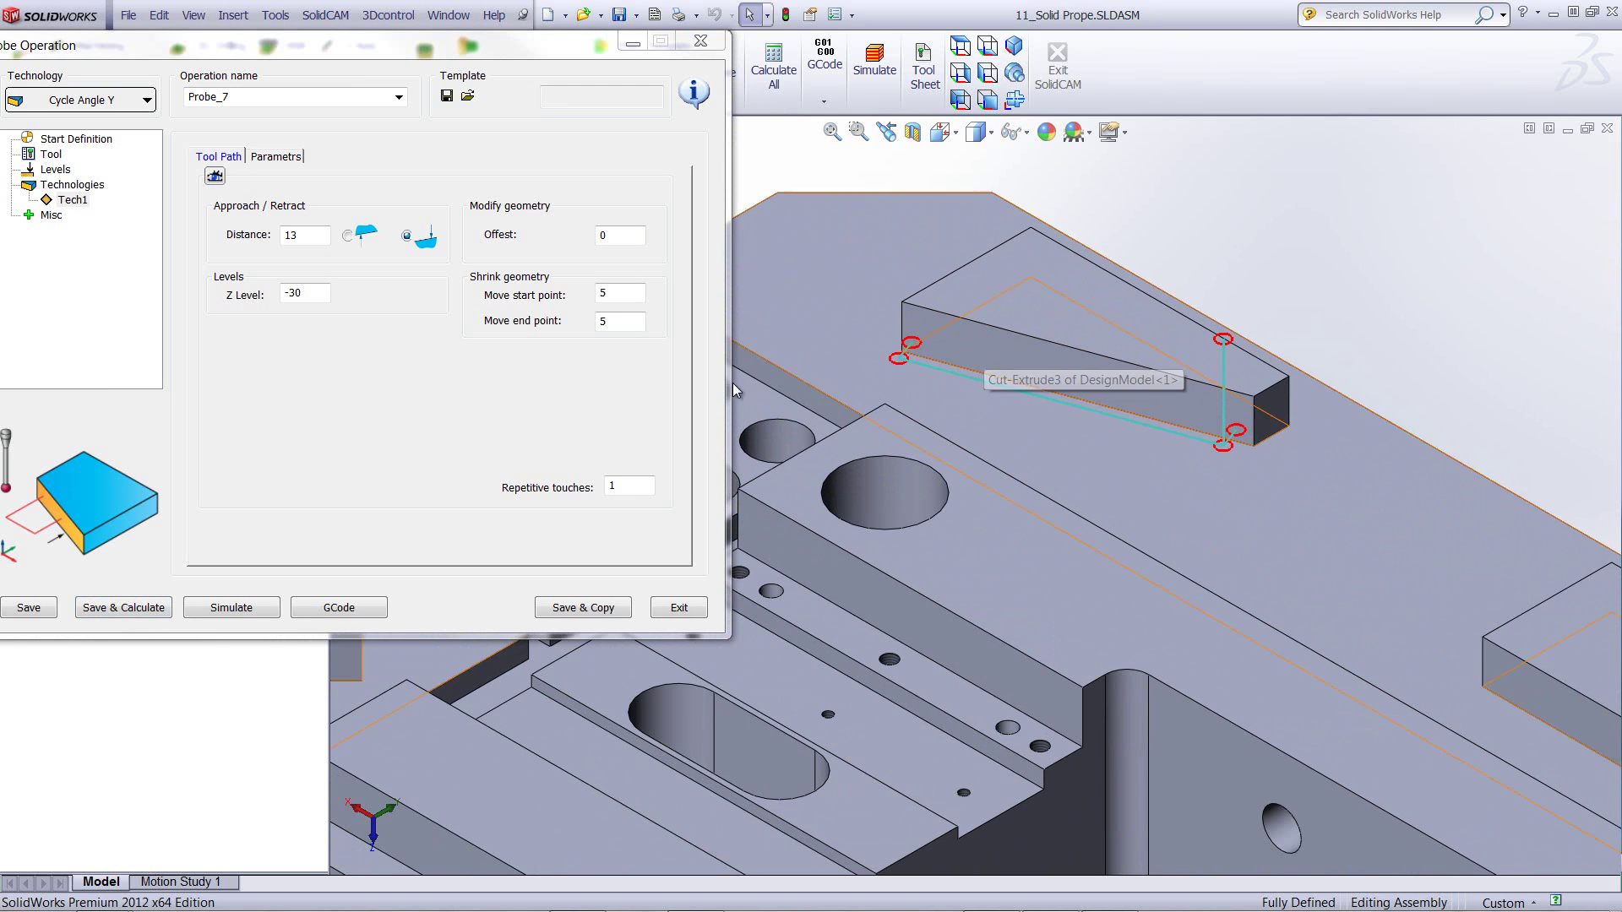
- Set Probe_7's approach/retract distance to 14 and its shrink-geometry start point offset to 8
double_click(313, 235)
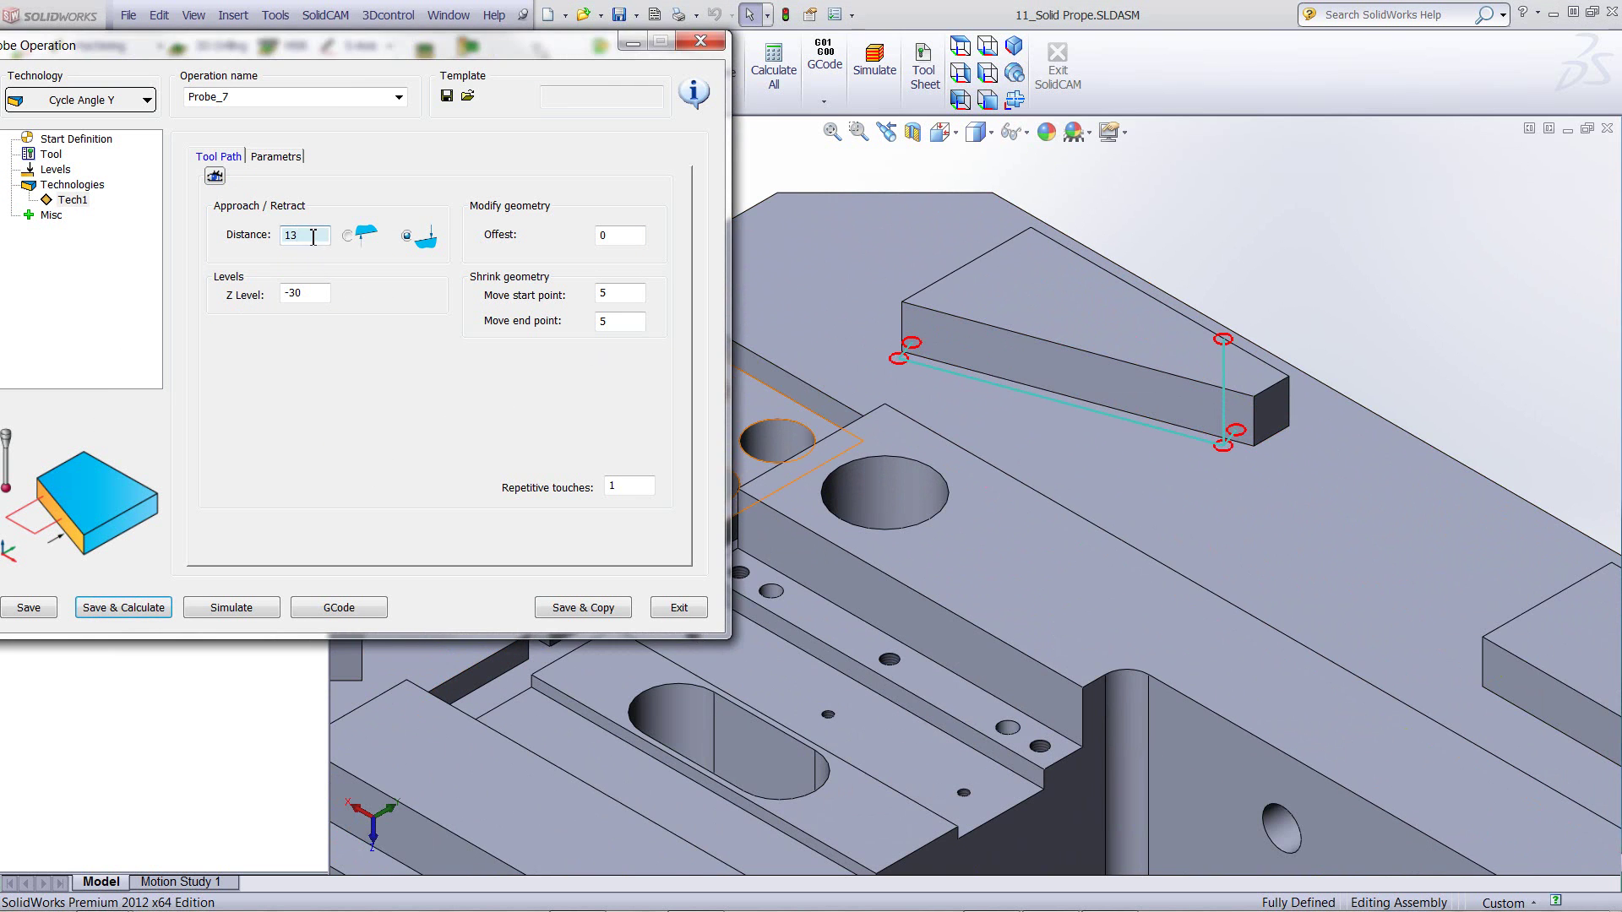
type("14")
double_click(615, 296)
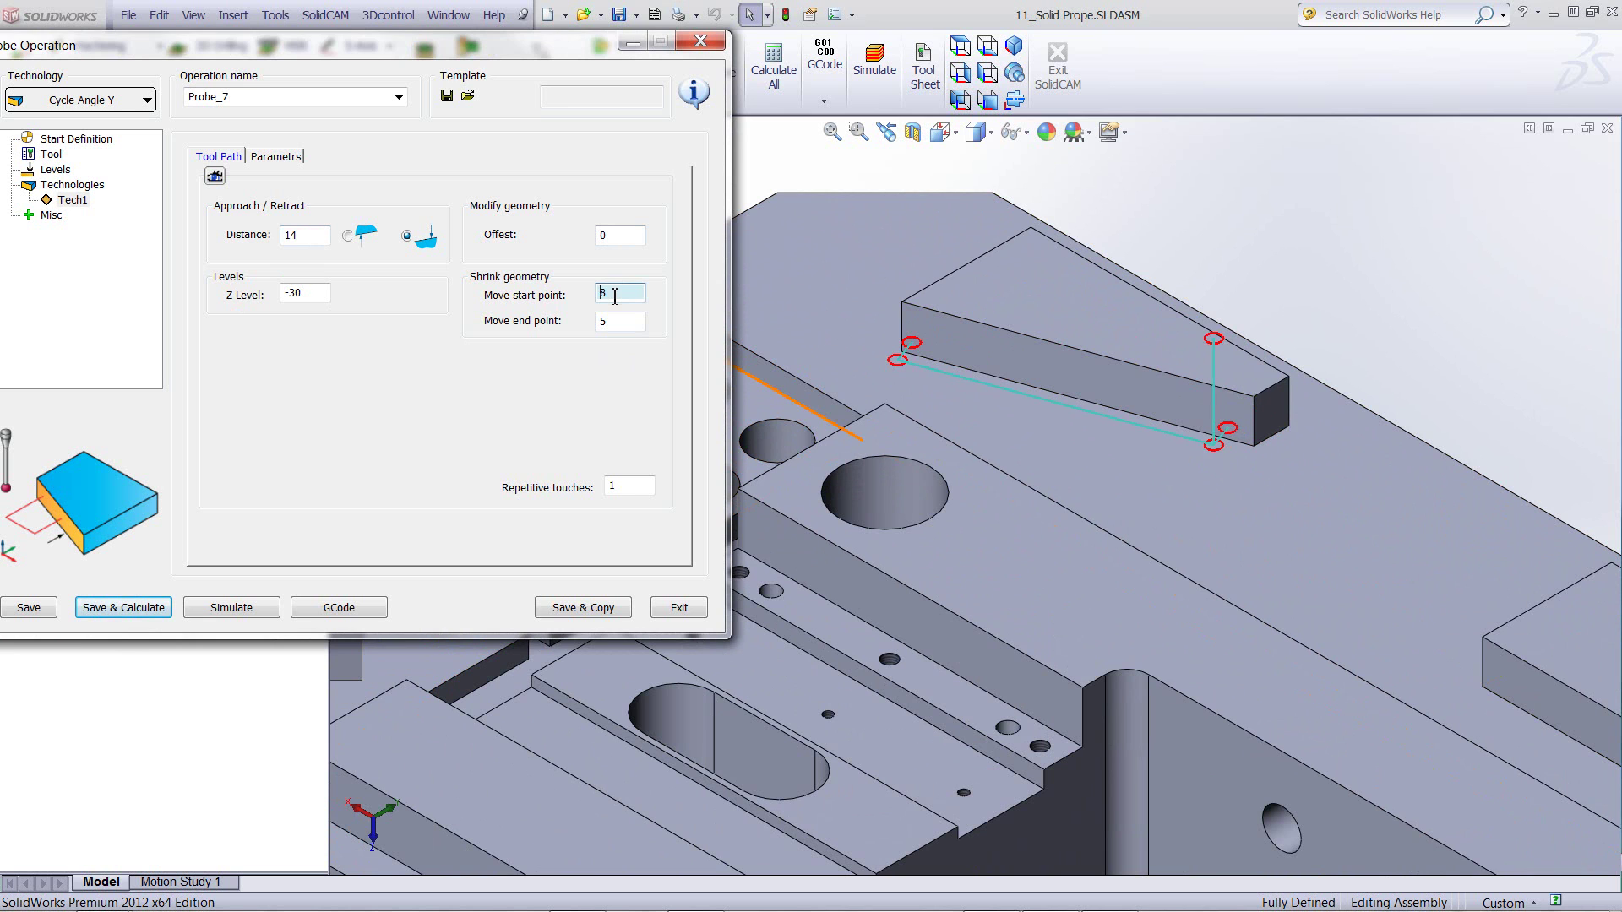
- Set Probe_7's shrink-geometry start point offset to 10 and its end point offset to 7
key("BackSpace")
type("10")
left_click(612, 322)
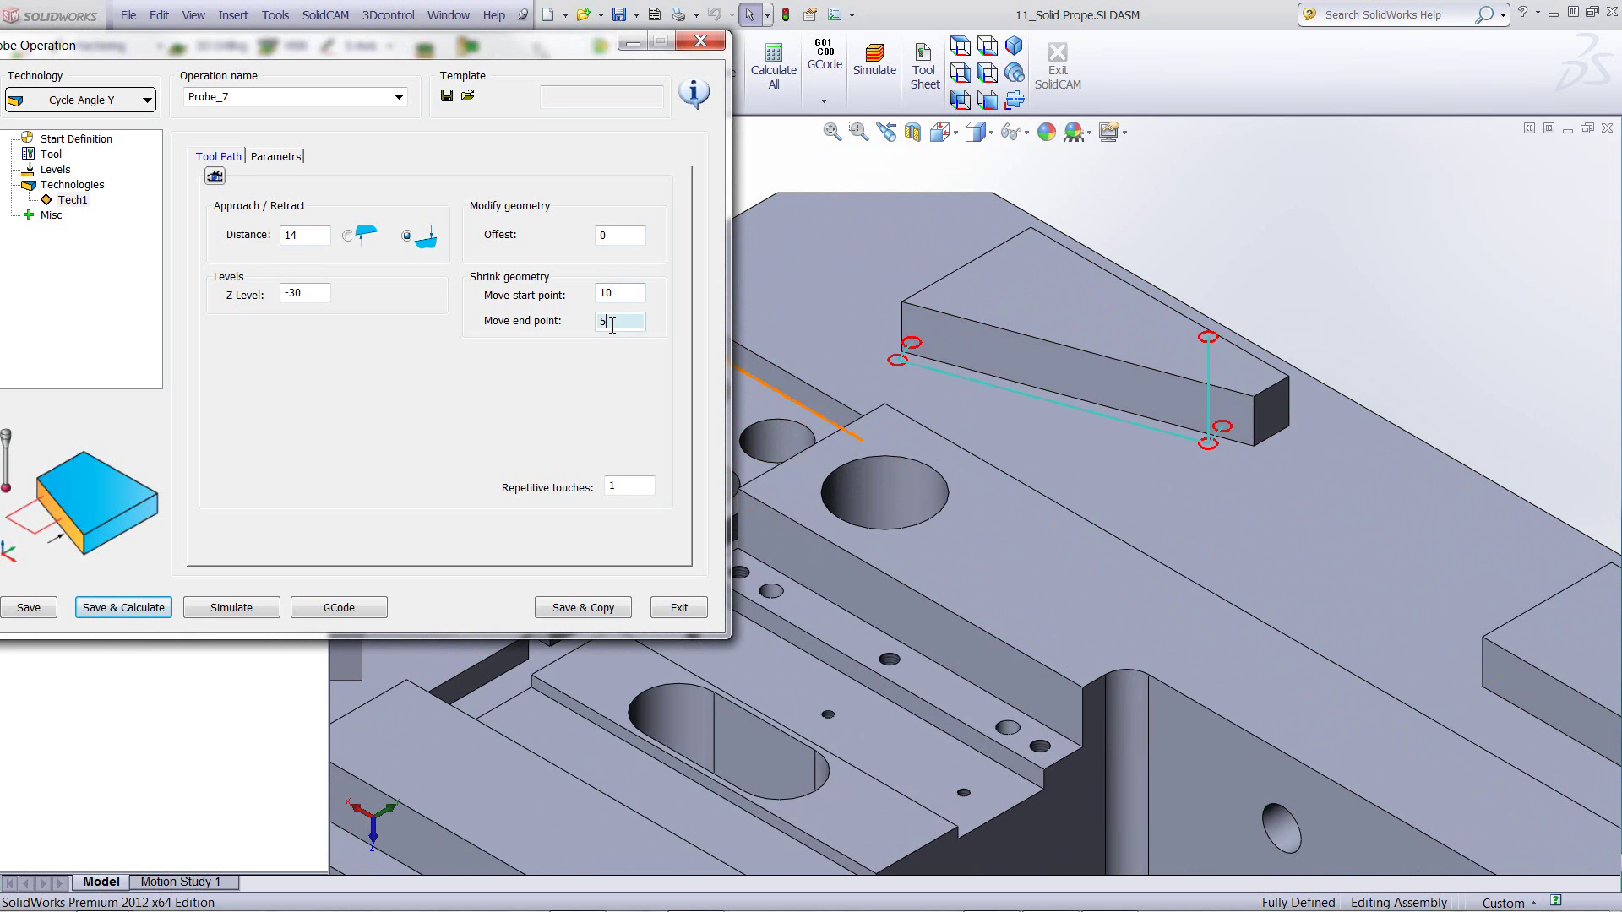
key("BackSpace")
type("7")
- Try a Z level of -29 for Probe_7, adjust it once more, and exit the operation
left_click(317, 293)
key("BackSpace")
key("BackSpace")
type("27")
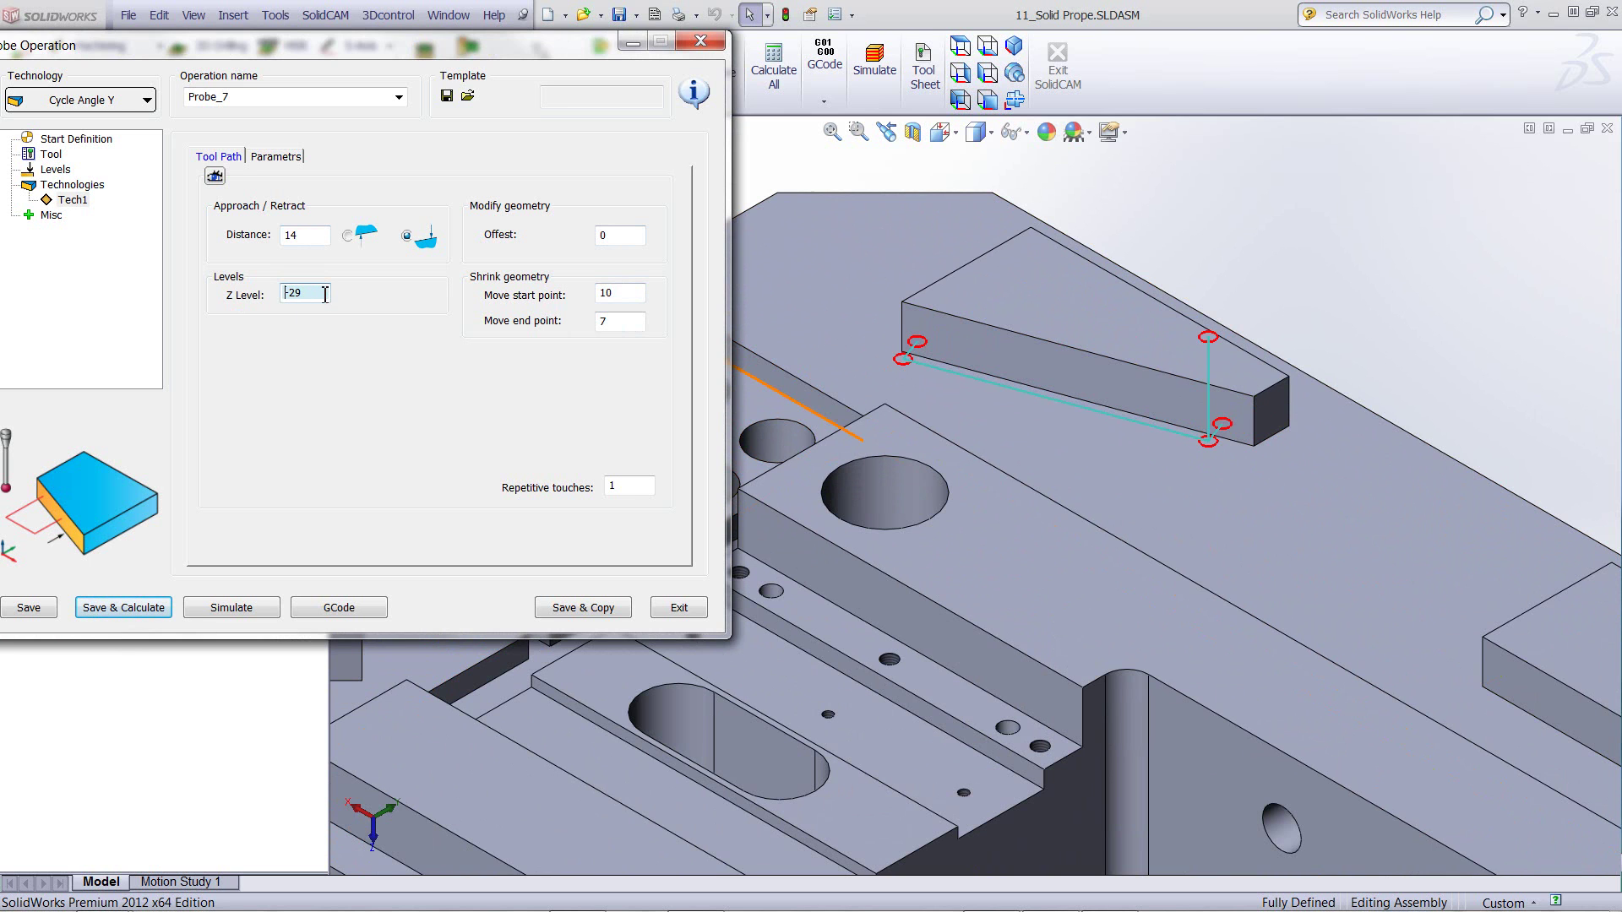
key("BackSpace")
type("5")
left_click(679, 608)
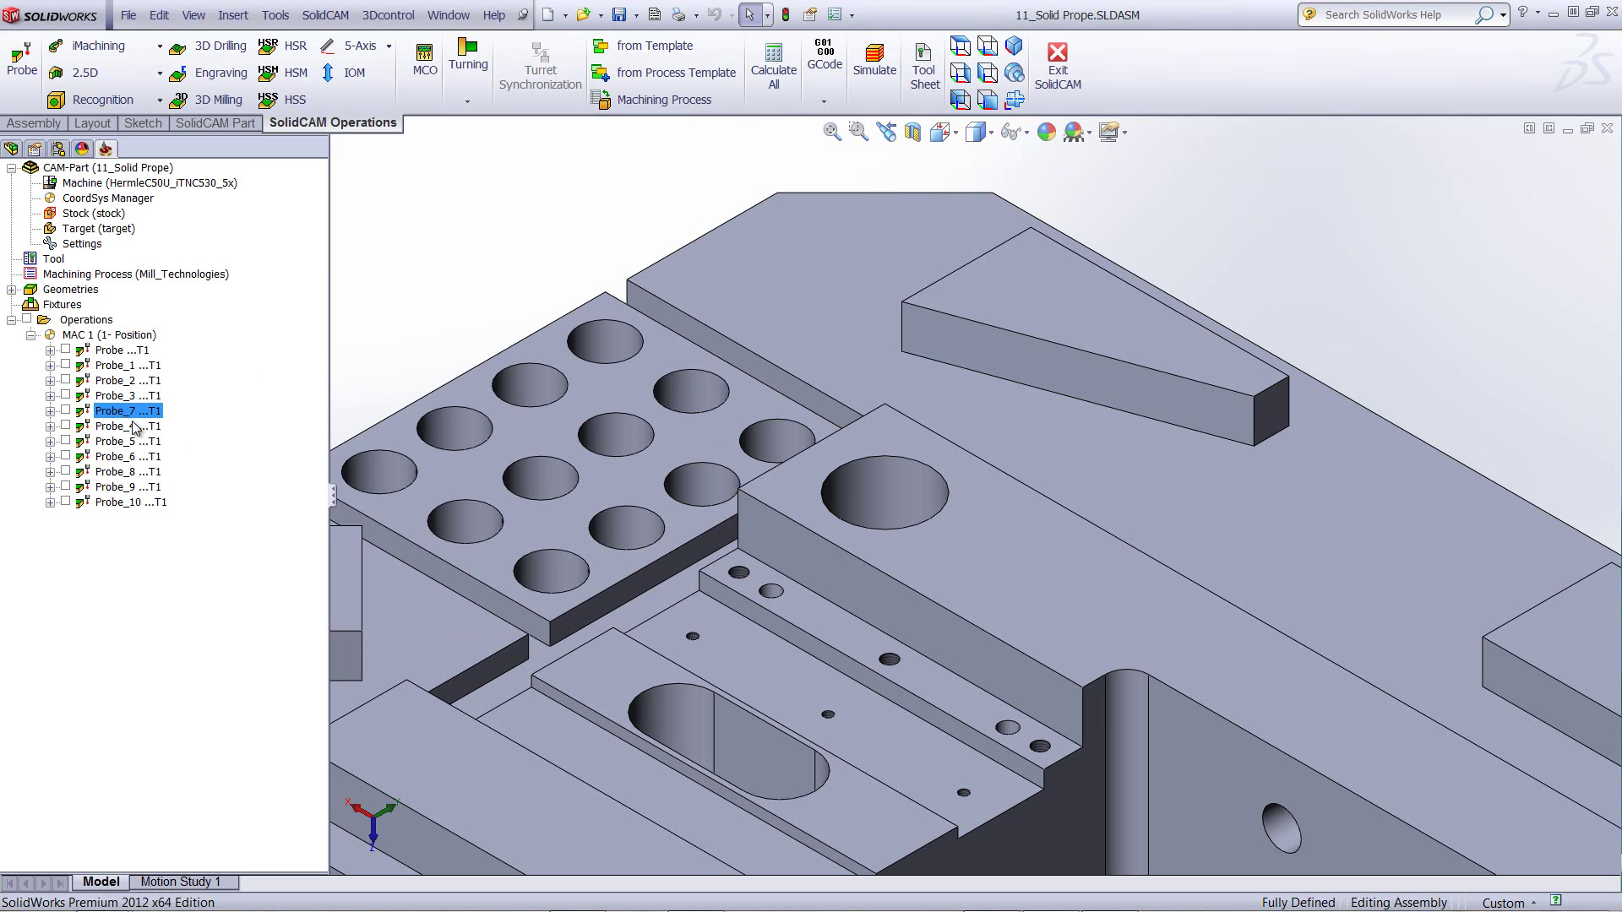
- Open Probe_4 to check its Cycle Angle Z type, and show its contour3 geometry on the model before returning to it
double_click(129, 426)
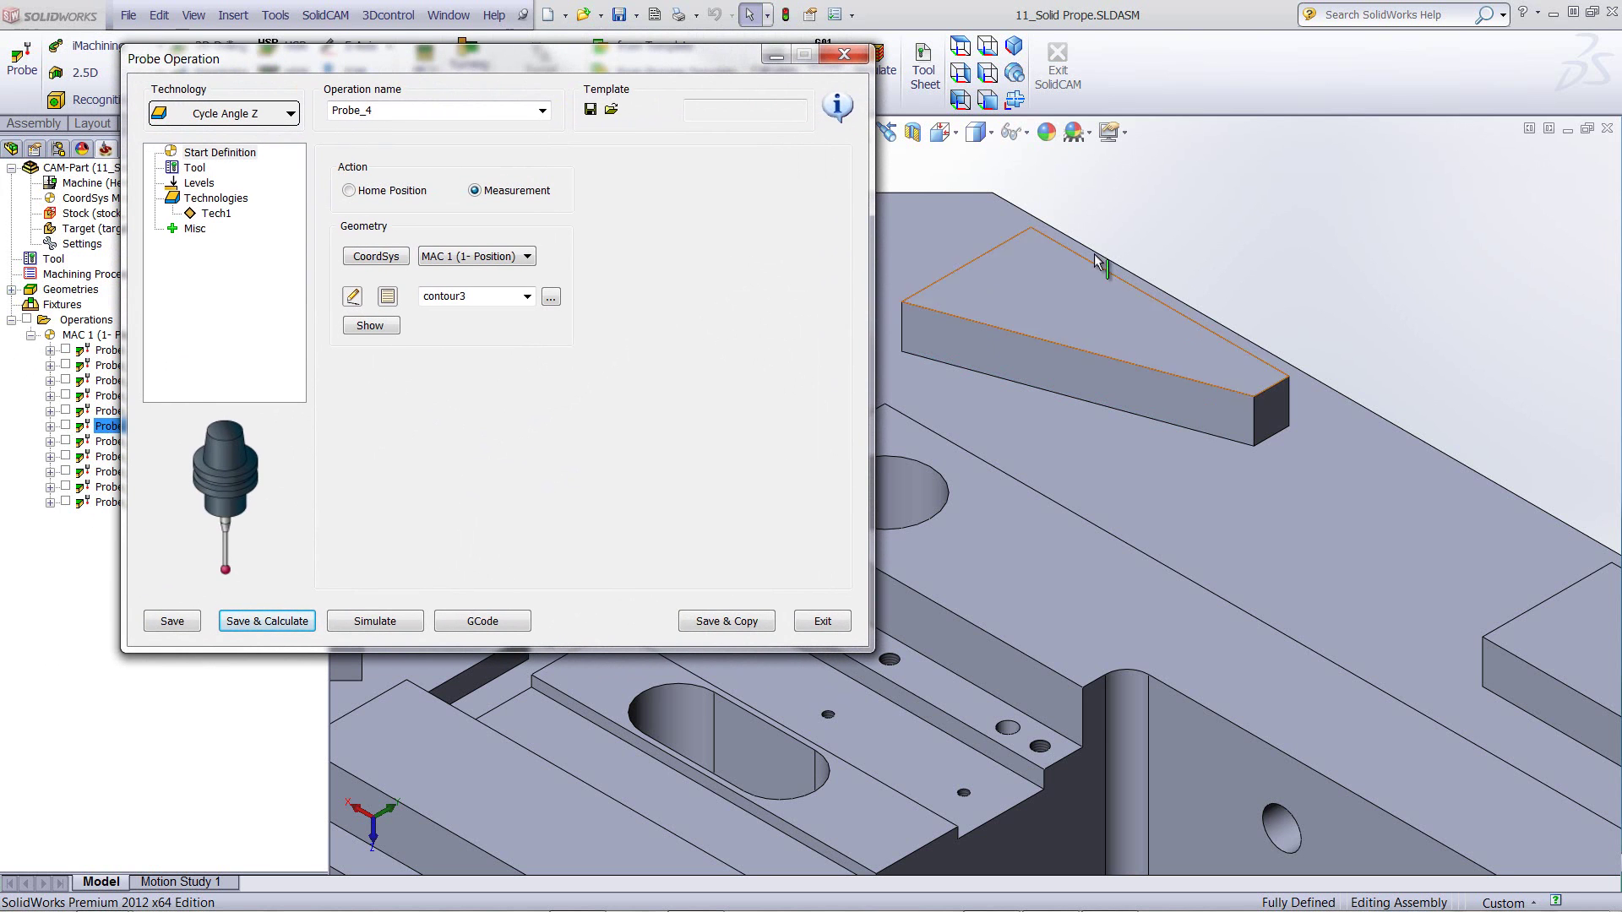
scroll(1282, 305, "up", 3)
scroll(1279, 424, "up", 1)
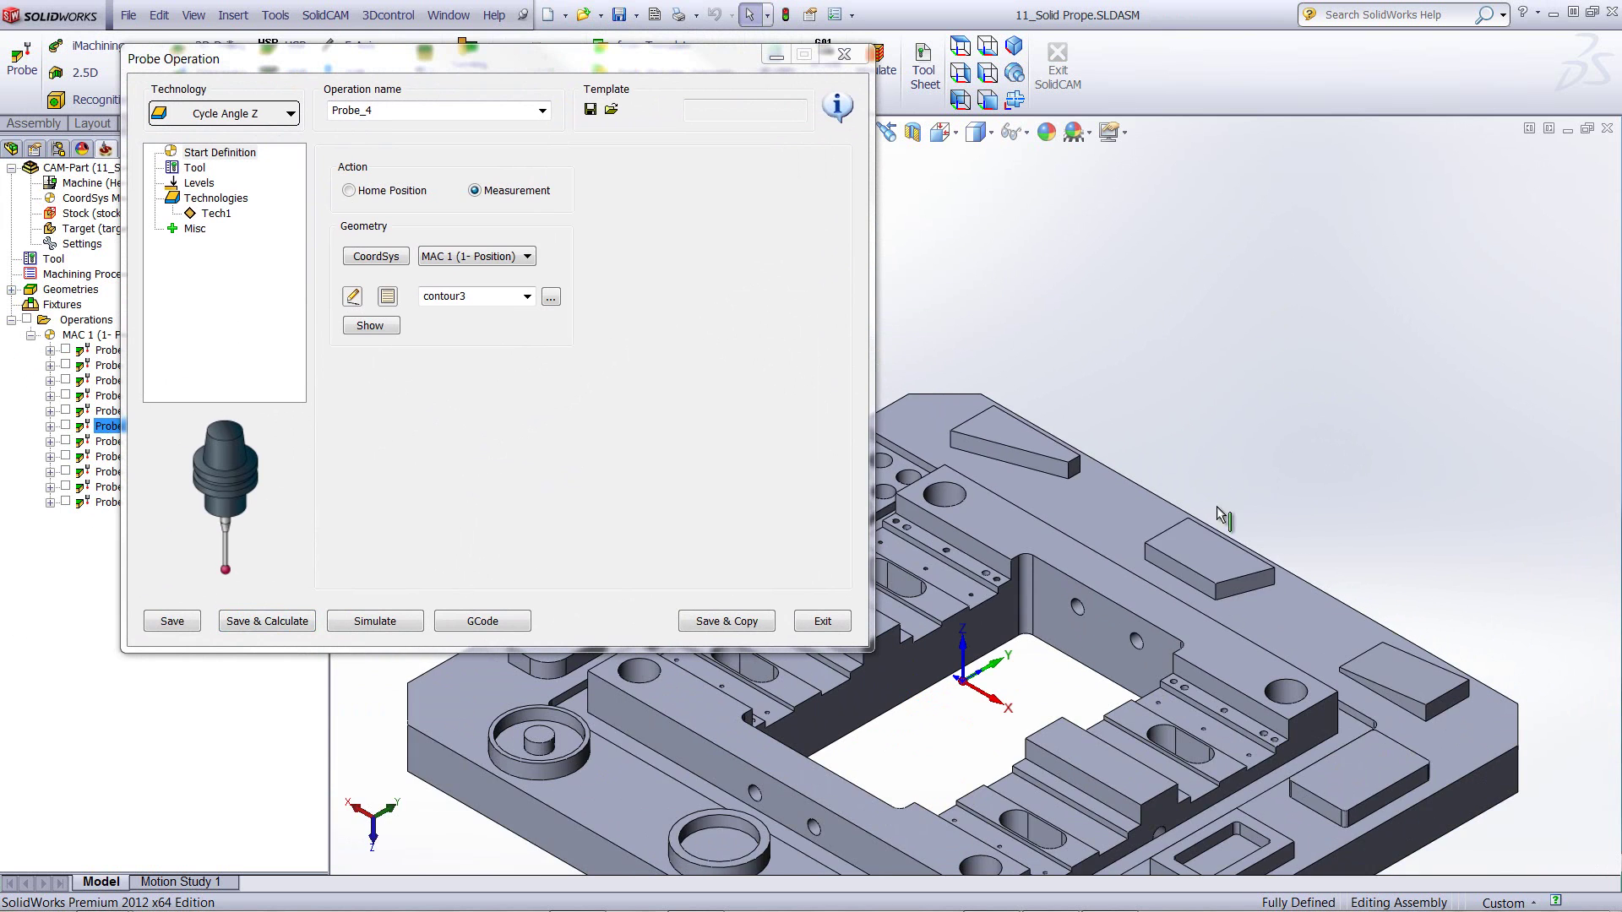
scroll(1245, 591, "down", 1)
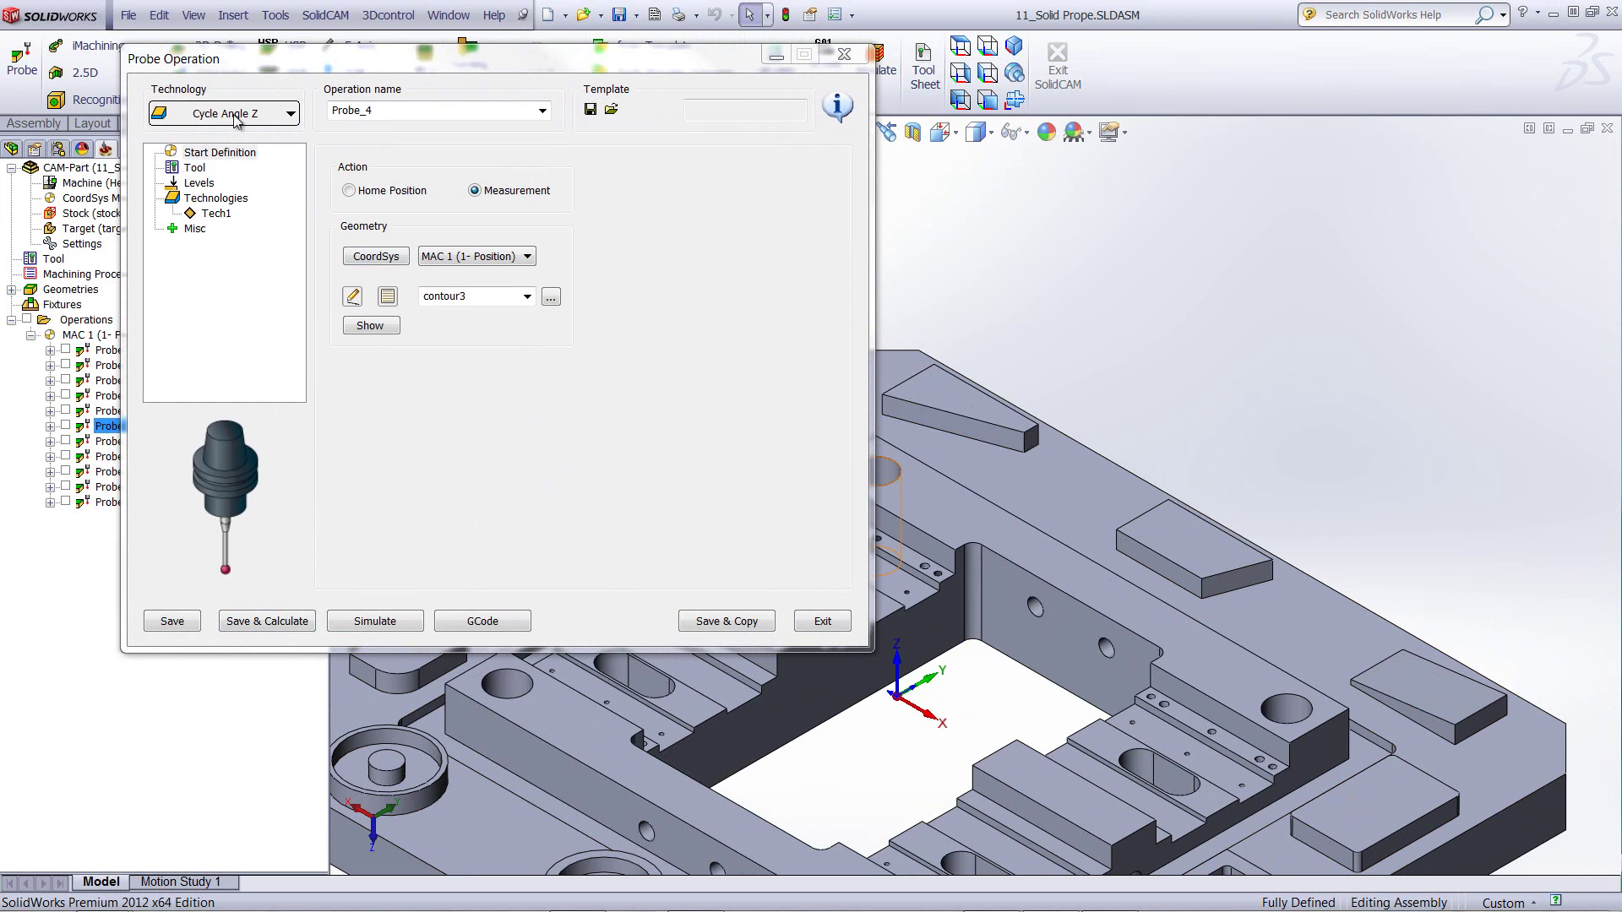
left_click(372, 326)
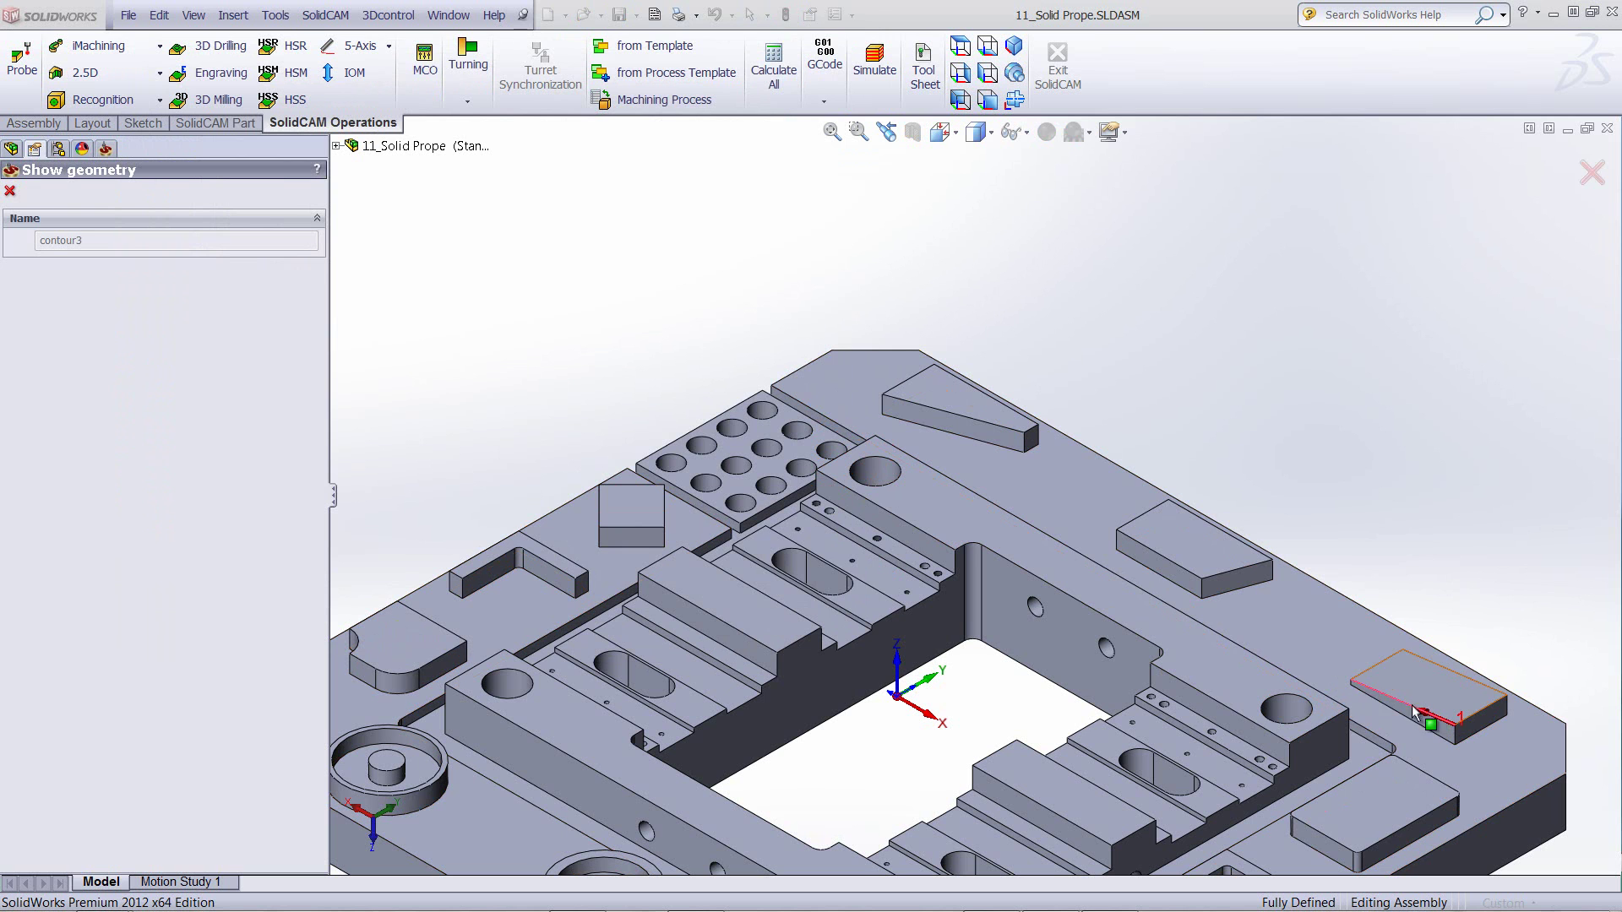
left_click(11, 191)
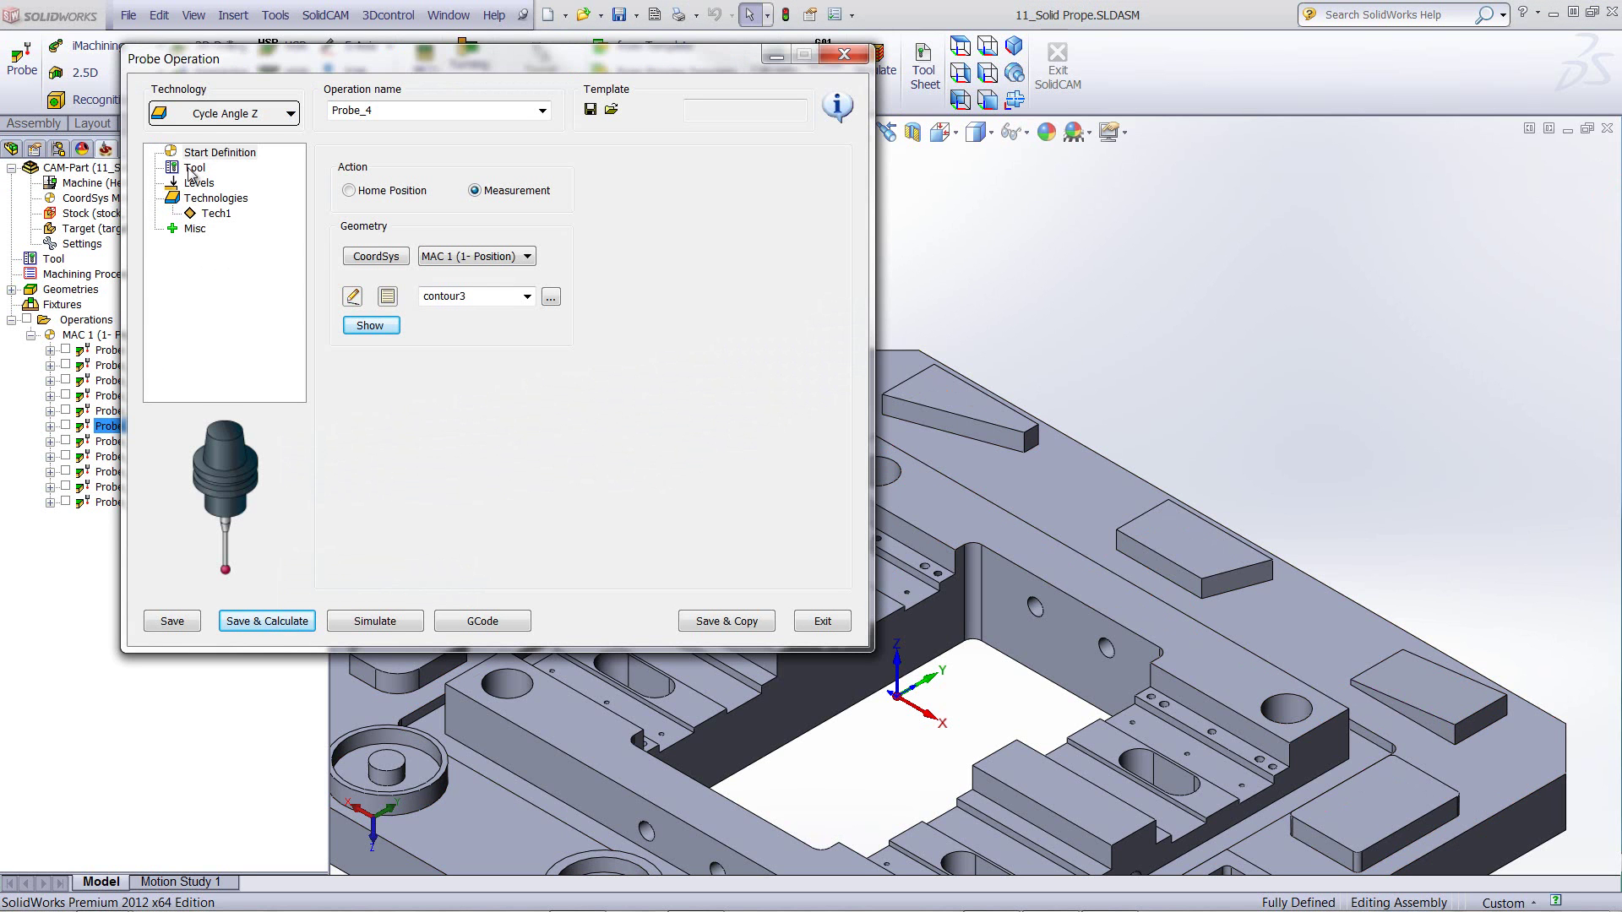
- Review Probe_4's Tech1 settings and preview its toolpath on the model
left_click(215, 214)
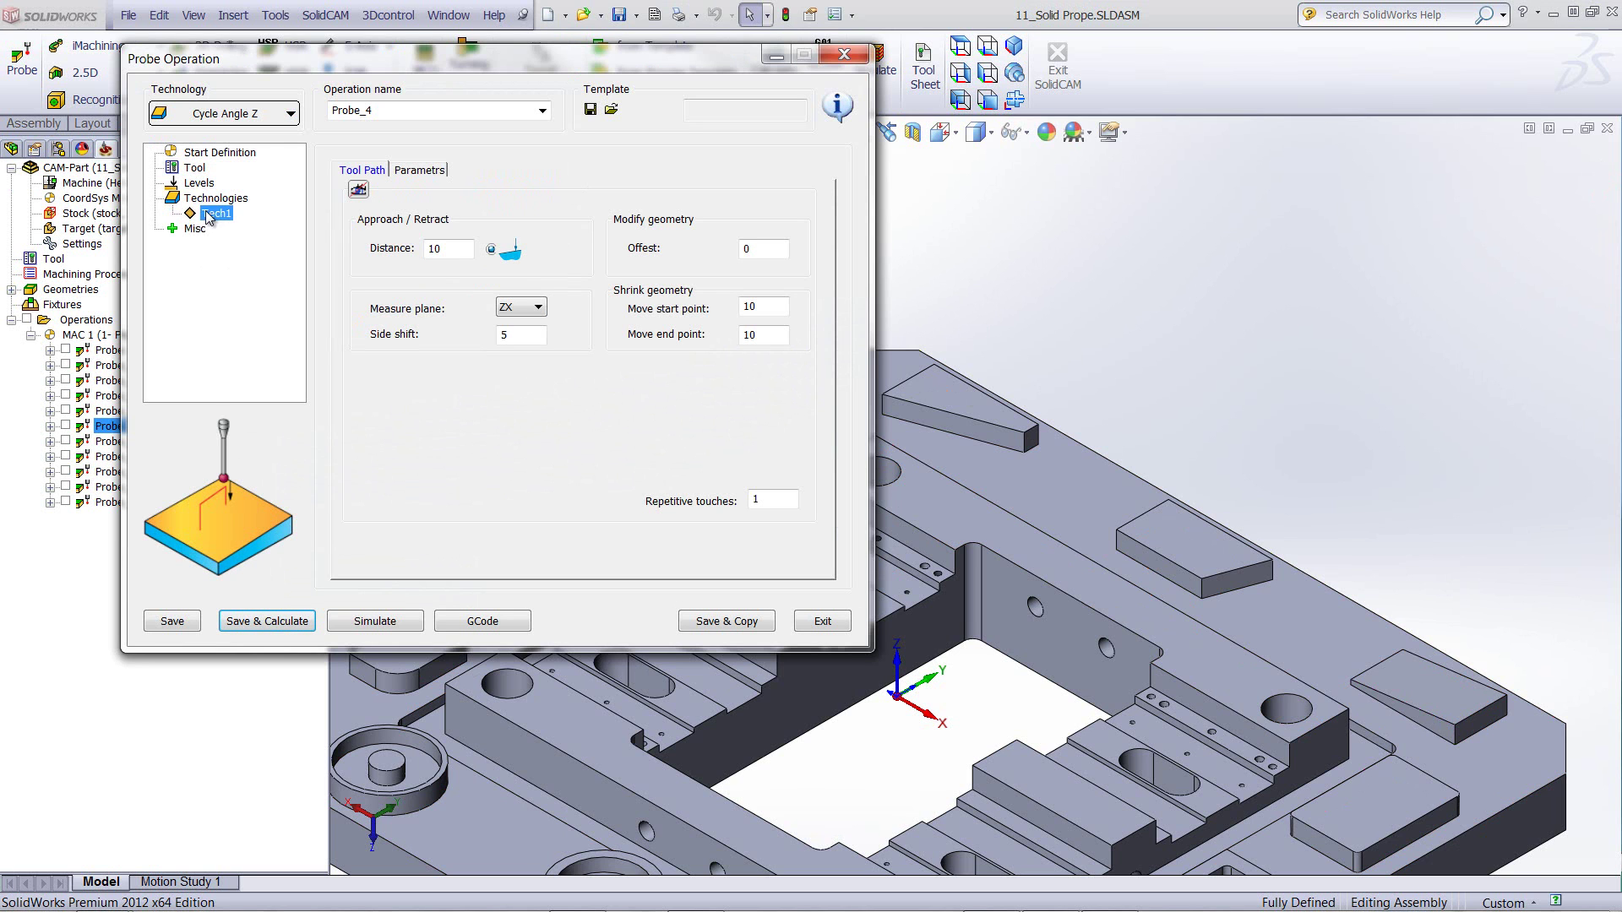
double_click(450, 249)
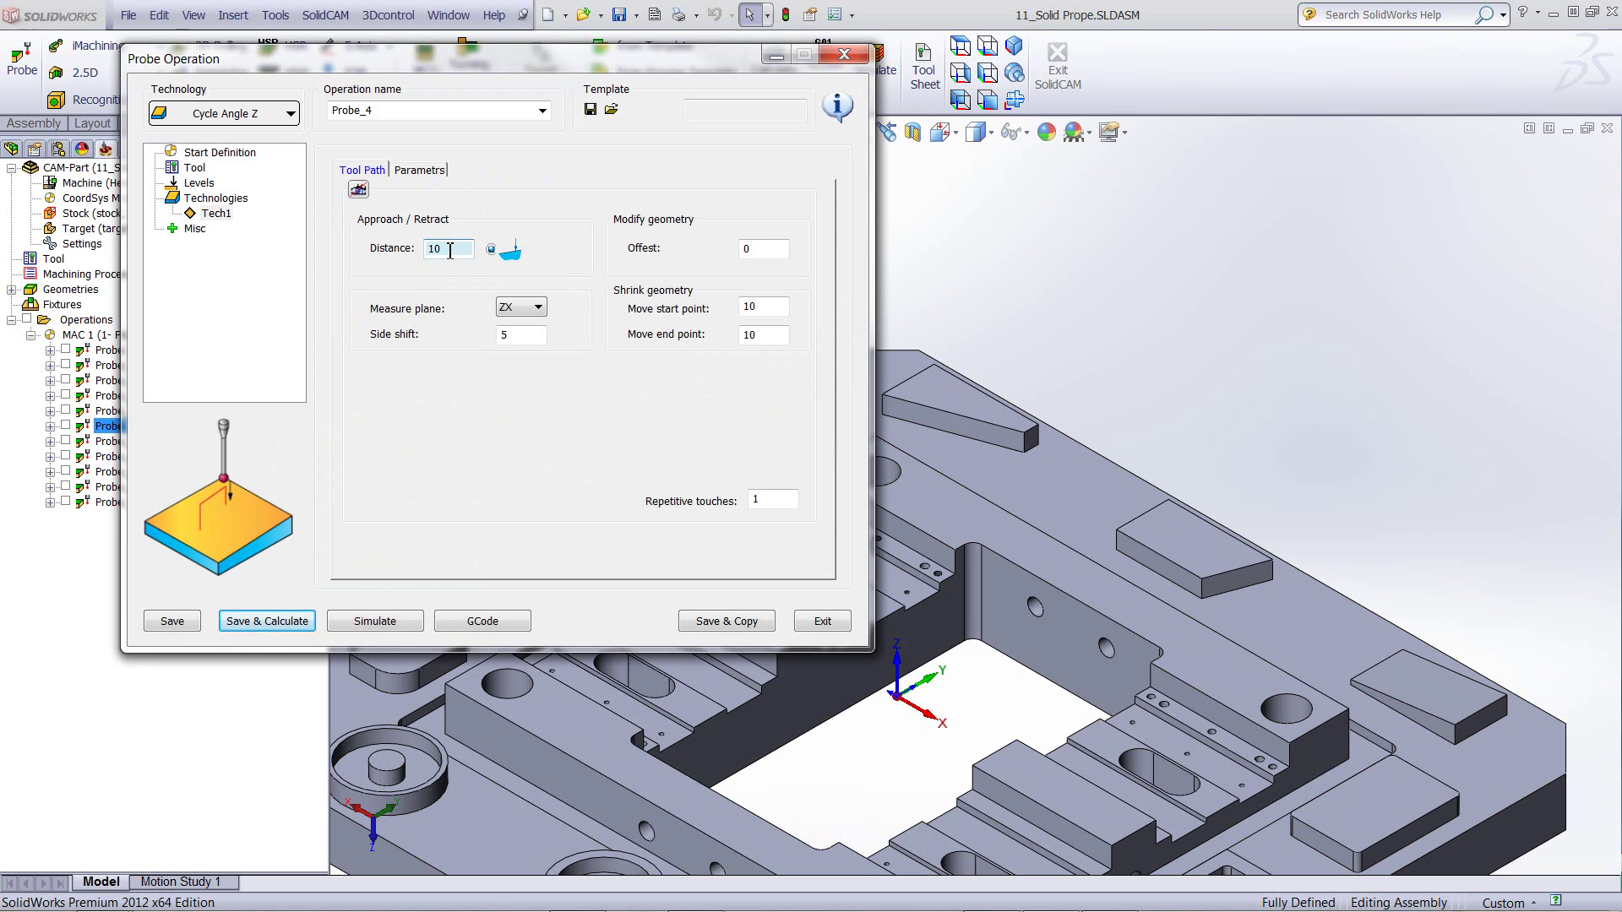
left_click(358, 189)
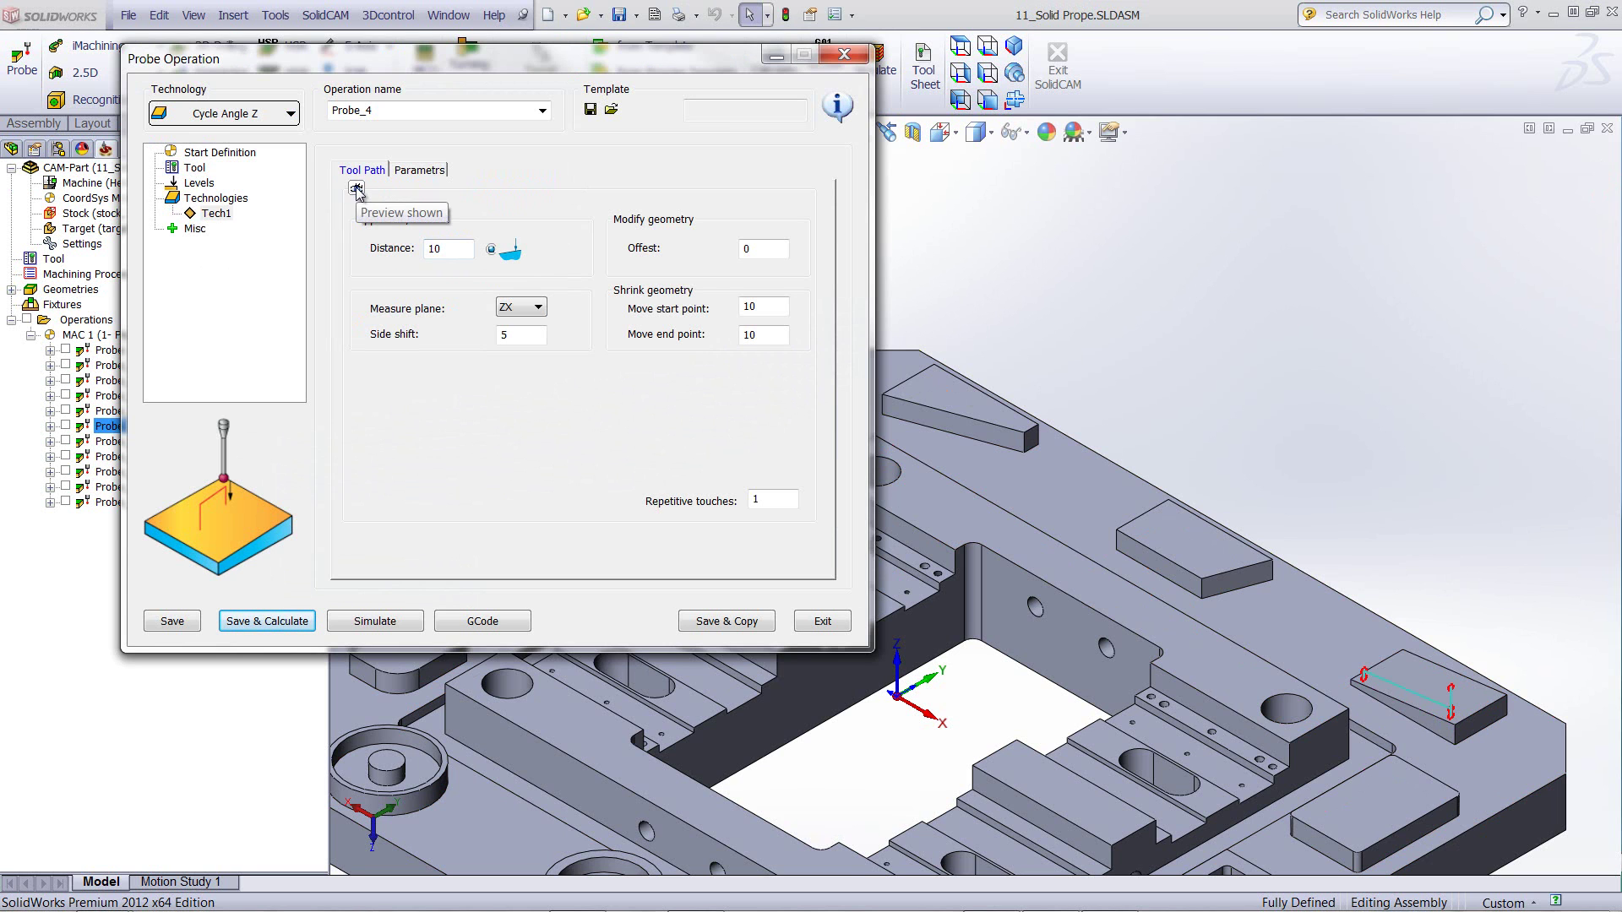
- Set Probe_4's approach/retract distance to 12 and its shrink-geometry start and end point offsets to 13 and 9
double_click(464, 248)
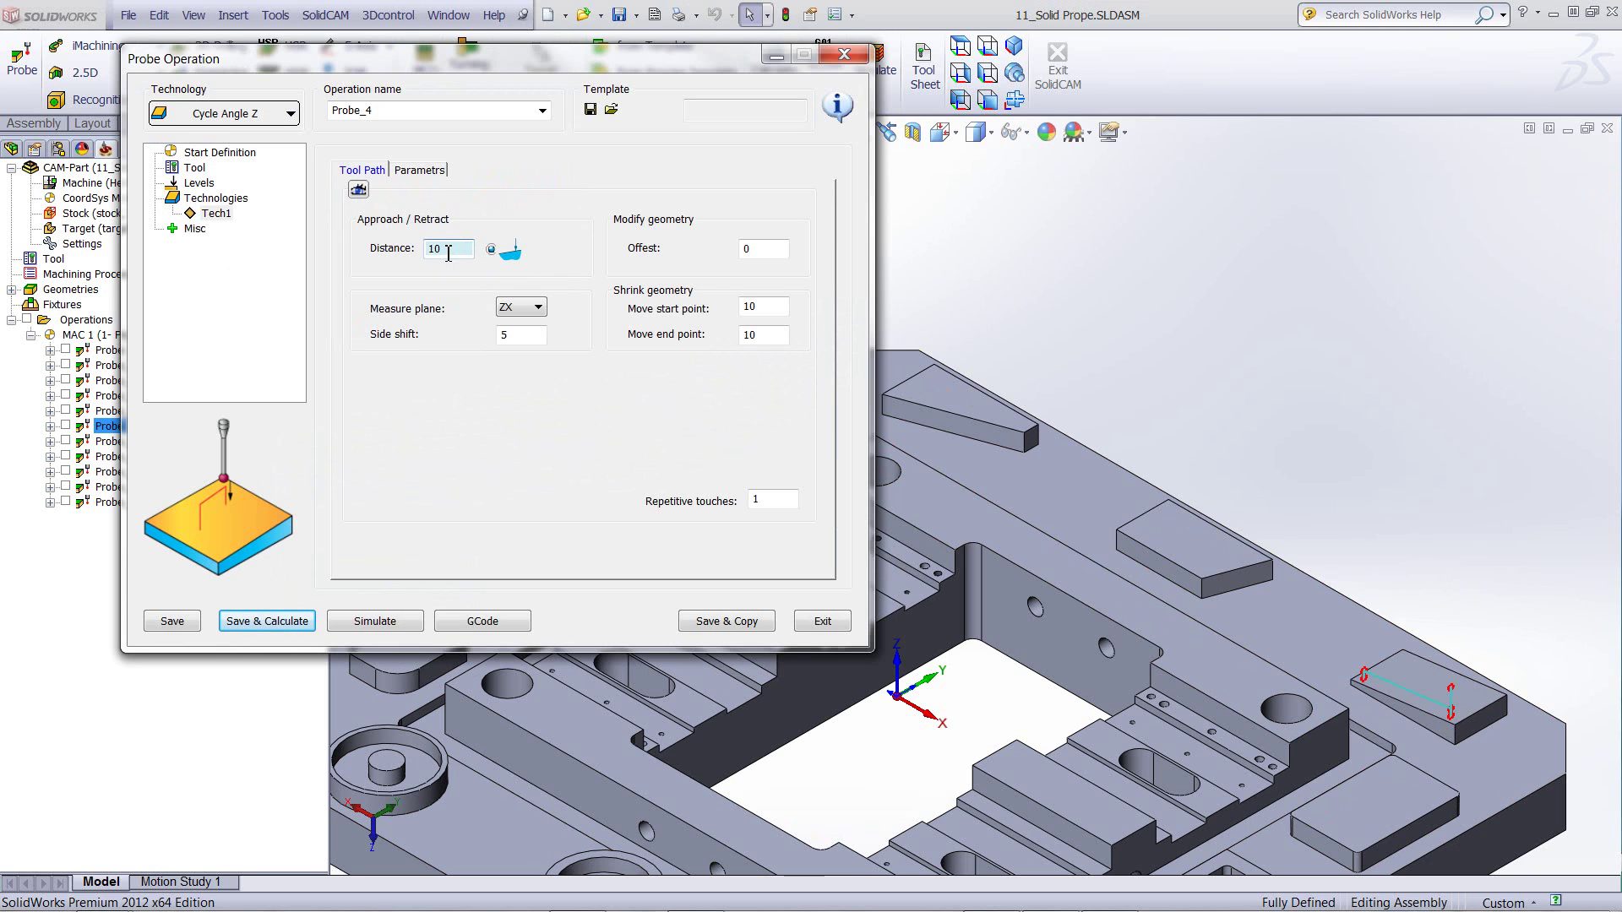
scroll(449, 253, "down", 1)
double_click(770, 309)
scroll(770, 309, "up", 1)
double_click(767, 336)
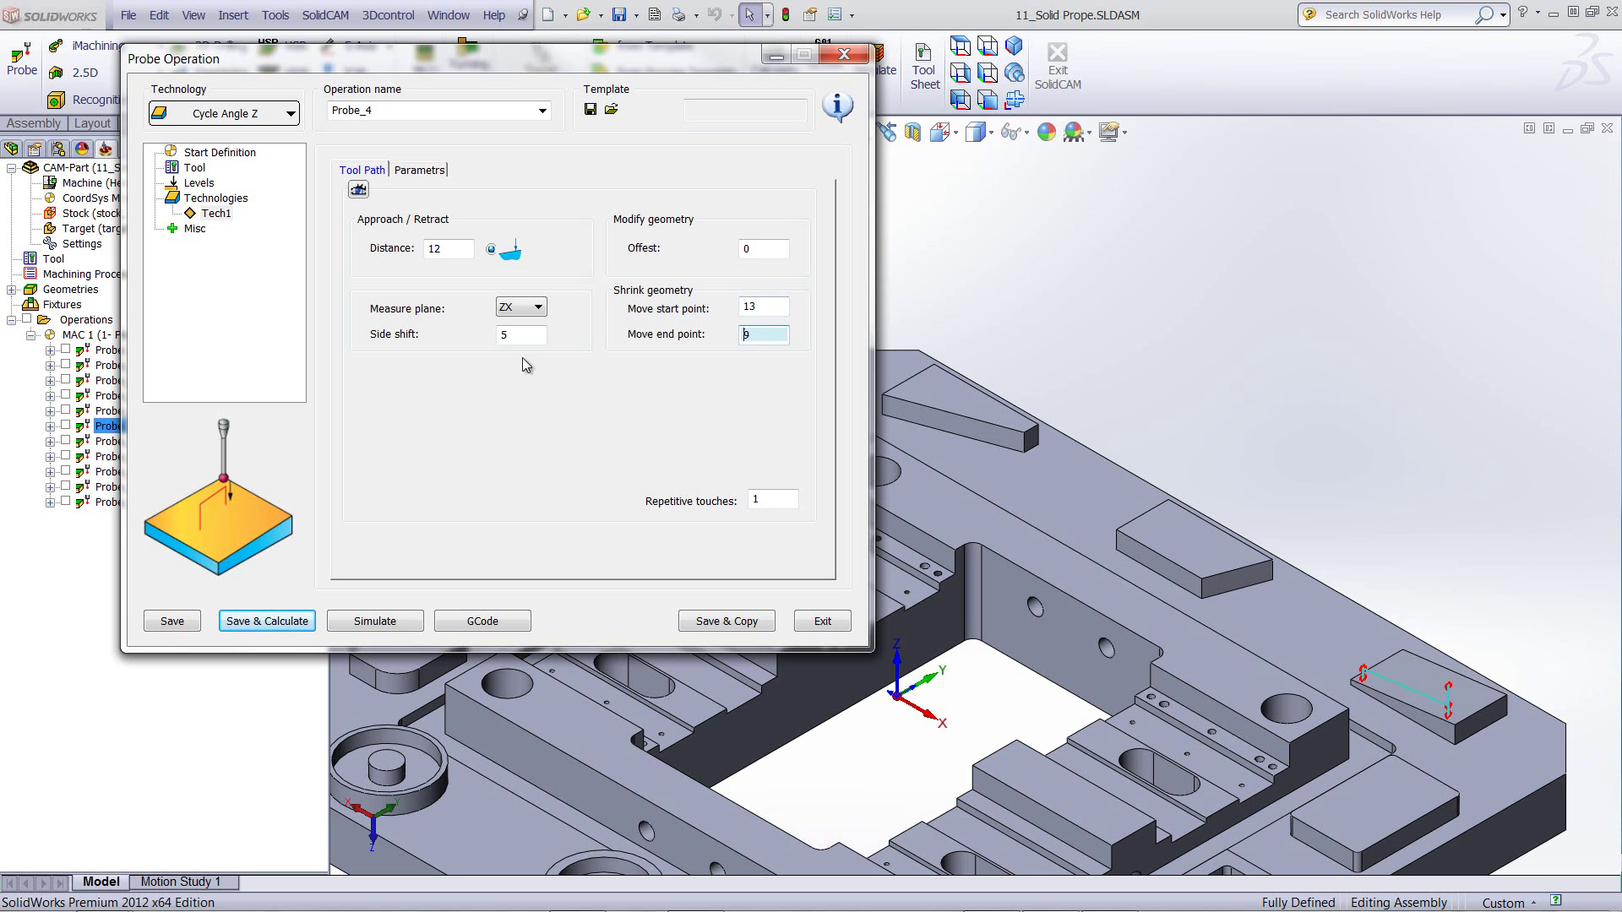
- Set Probe_4's side shift to 14 and close the operation
double_click(523, 335)
type("19")
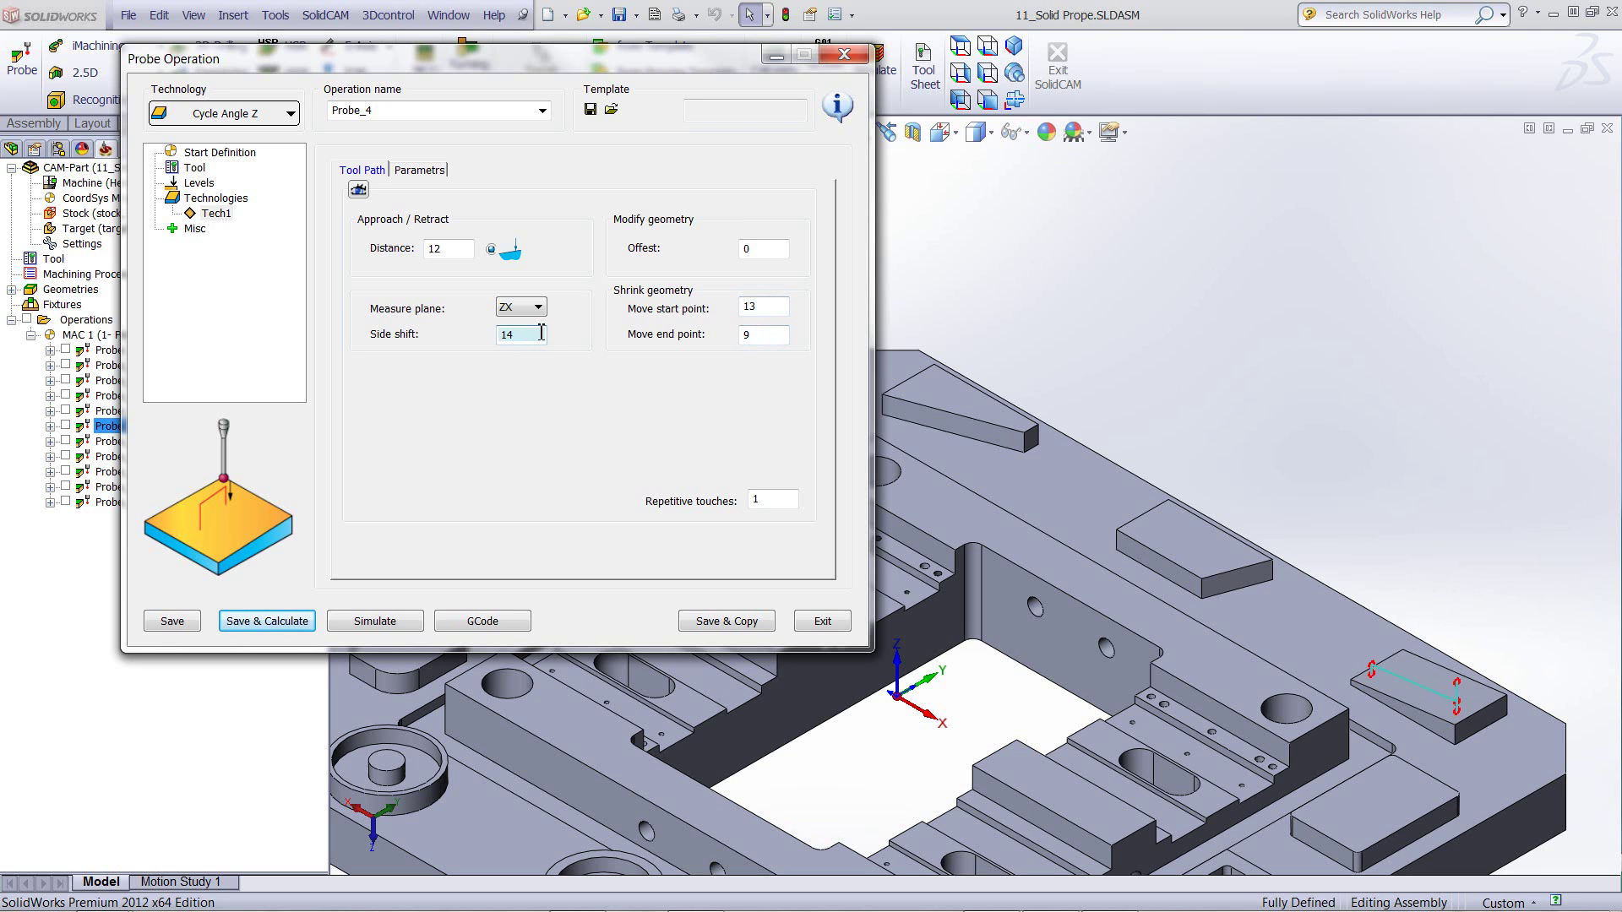
left_click(267, 621)
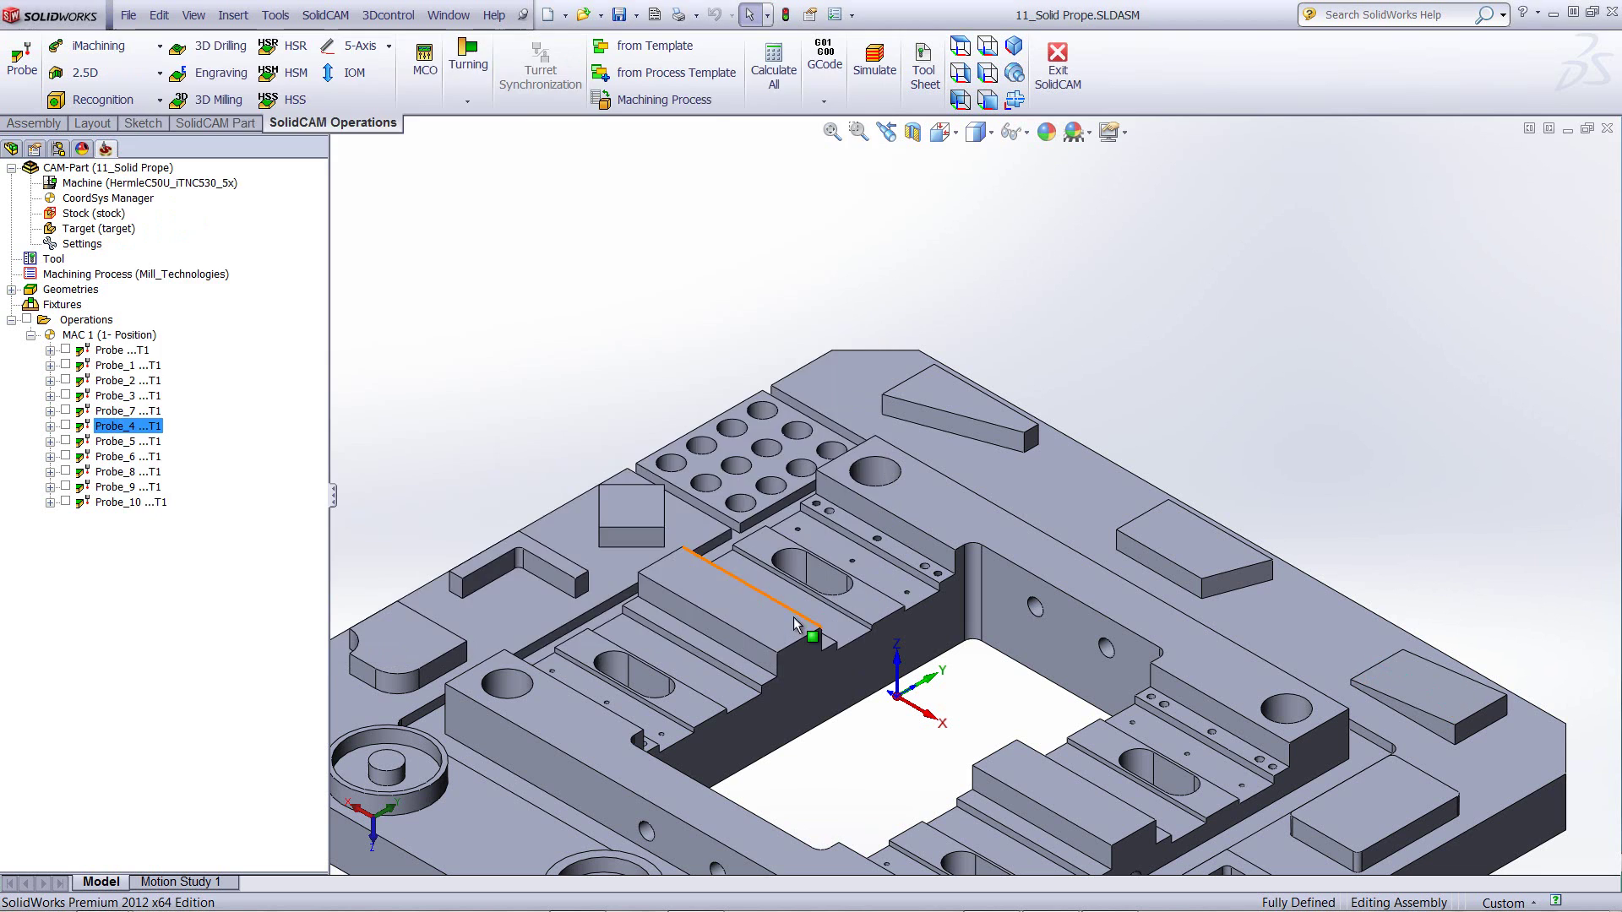
- Open Probe_5 to check its Cycle Pocket type, and show its contour4 geometry on the model before returning to it
double_click(127, 442)
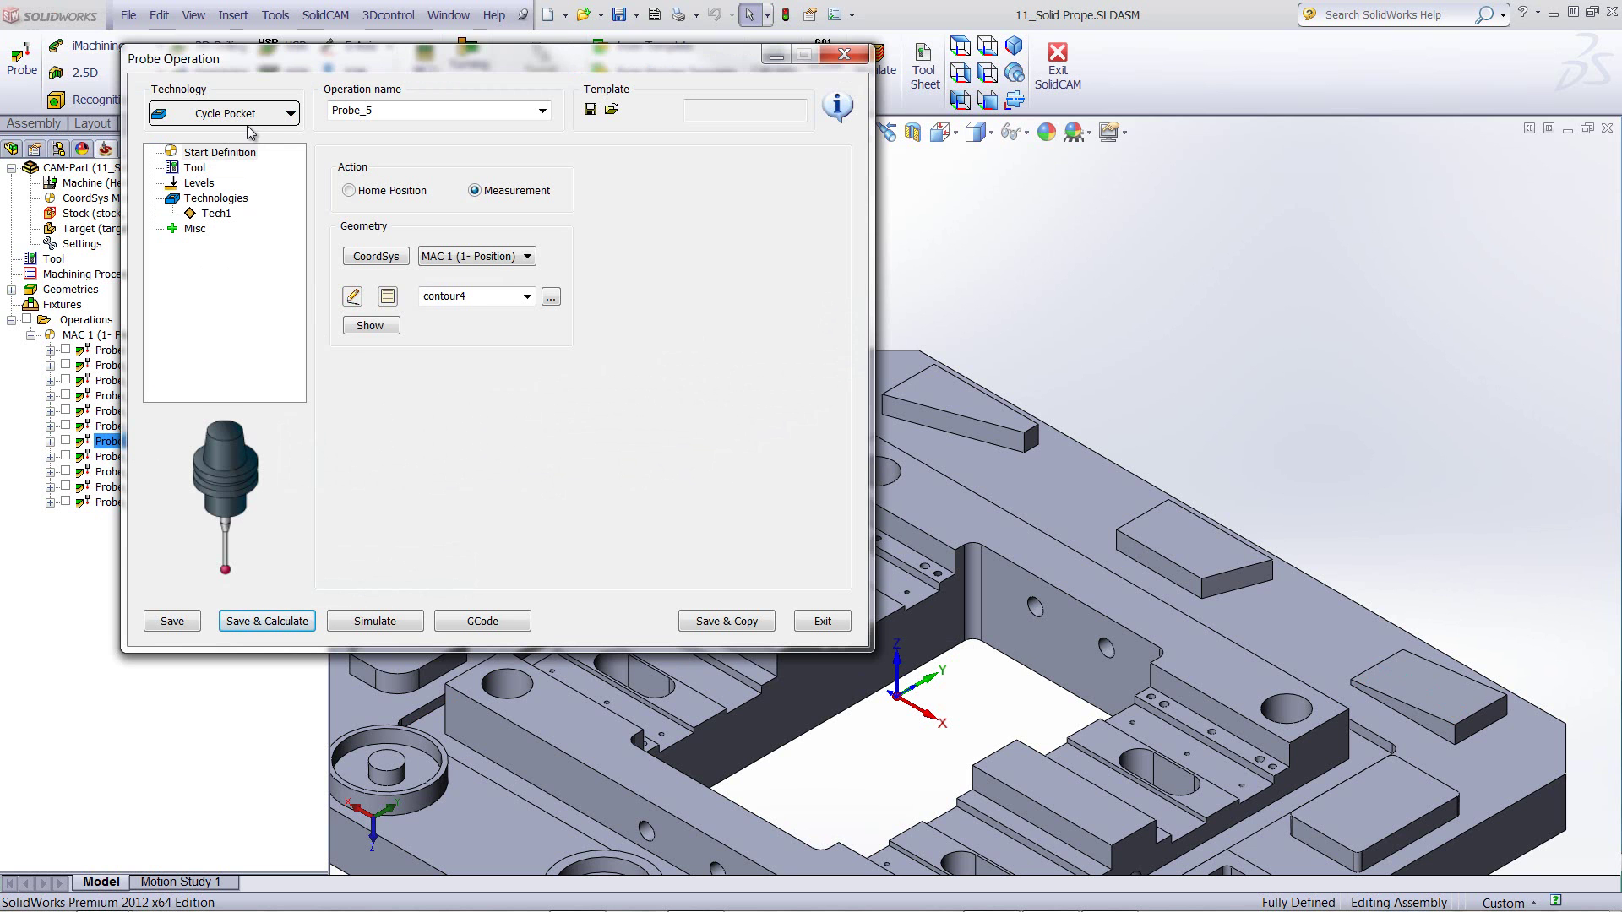
left_click(370, 326)
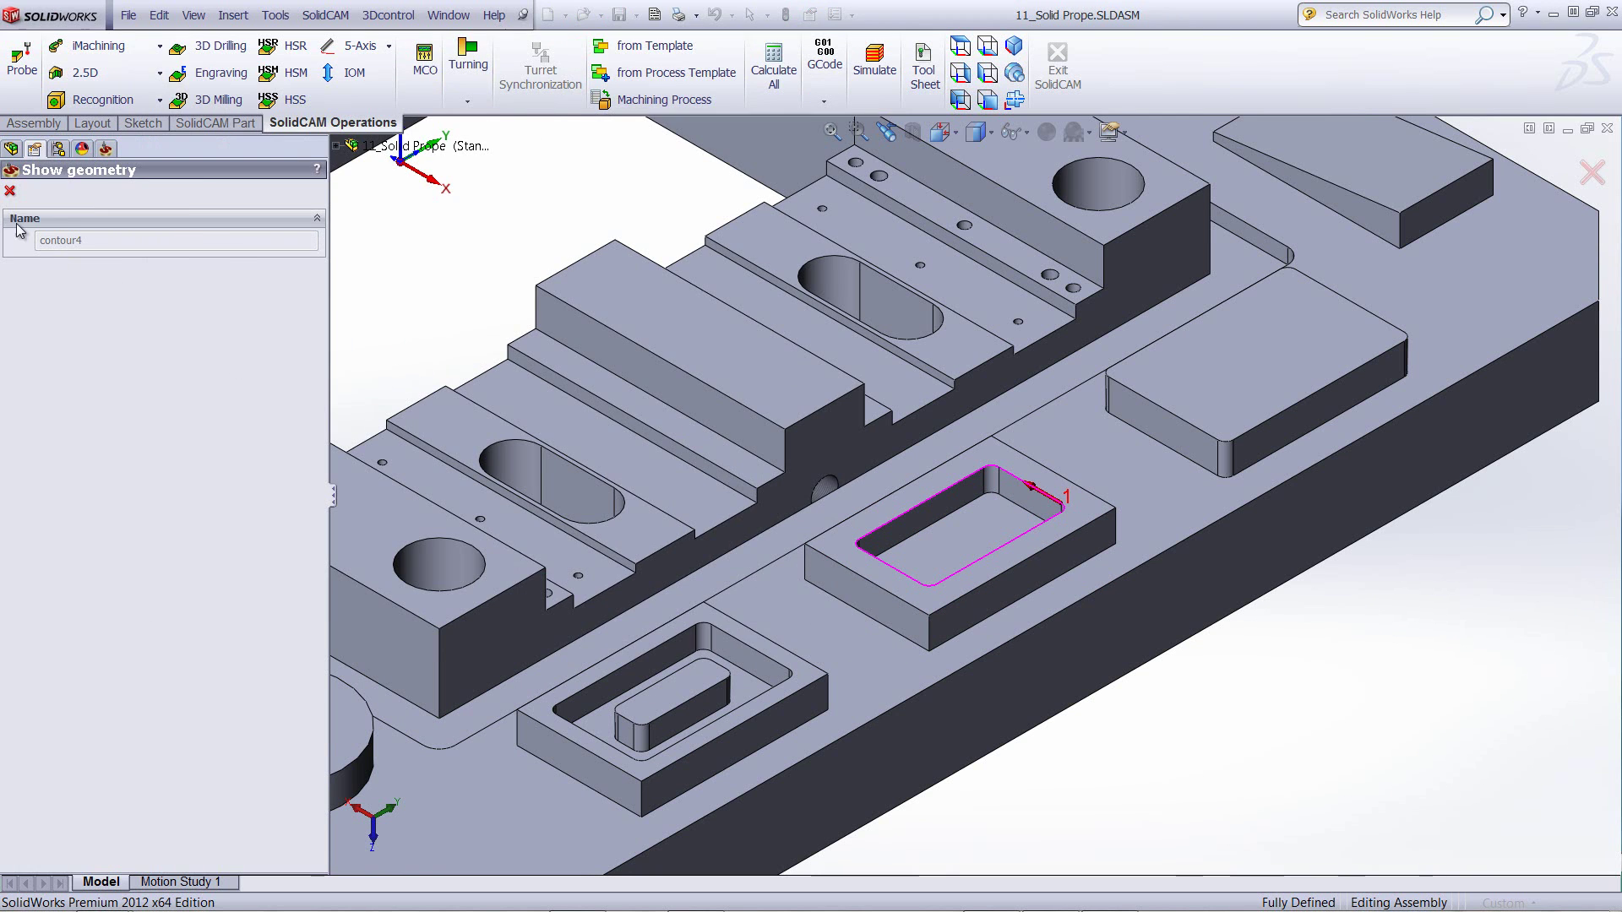
left_click(10, 191)
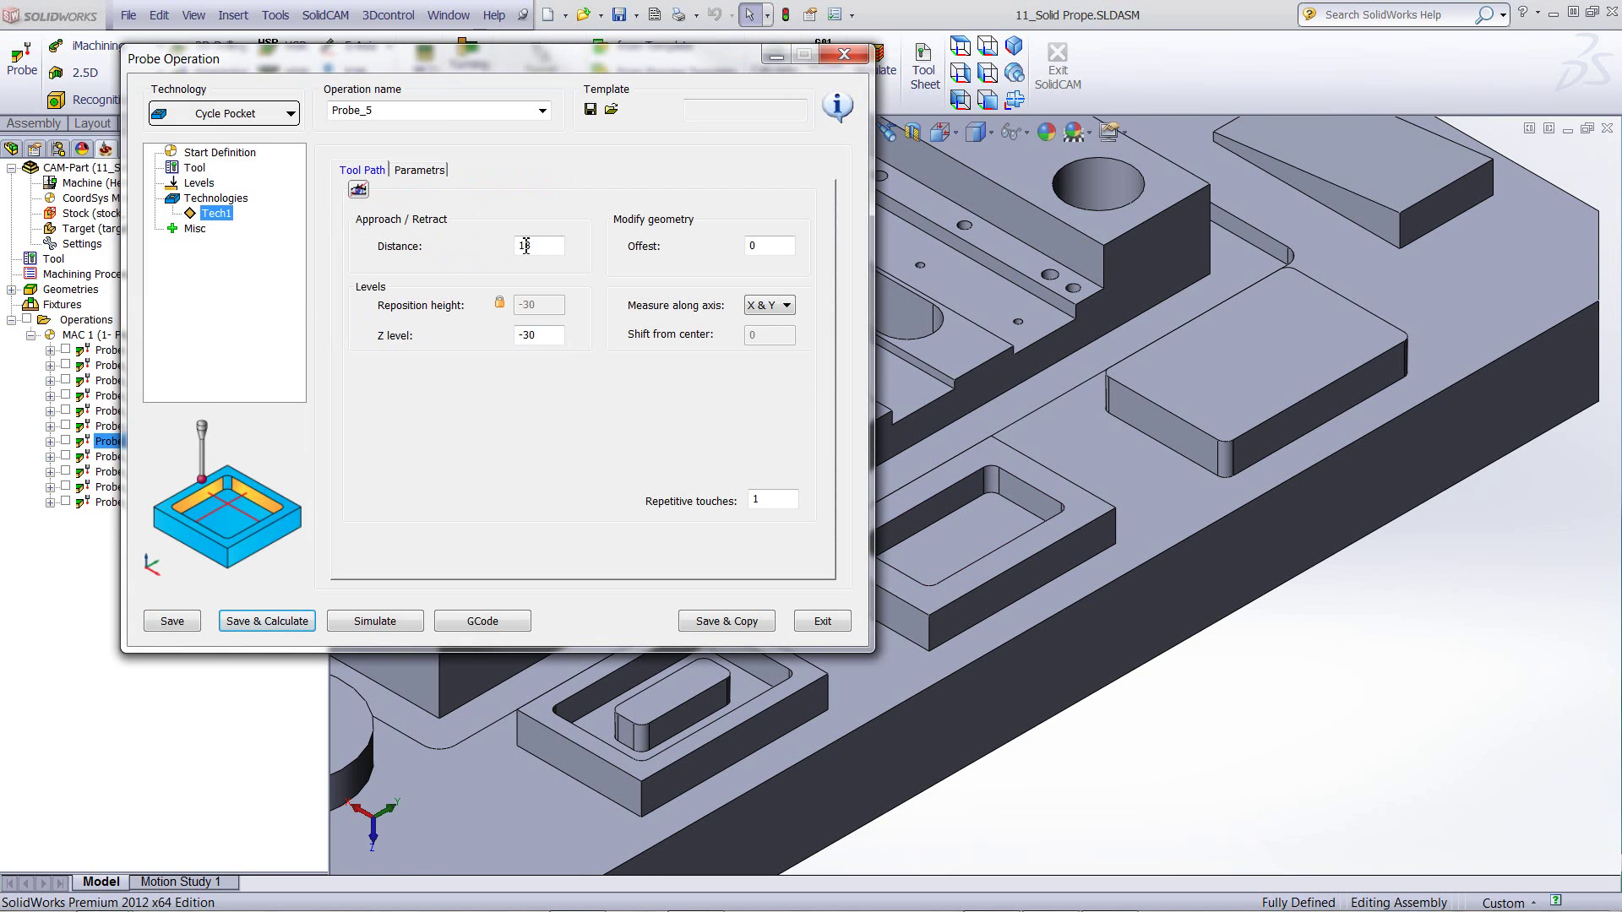
- Preview Probe_5's toolpath, review its Z level and measuring axis settings, and exit the operation
left_click(358, 189)
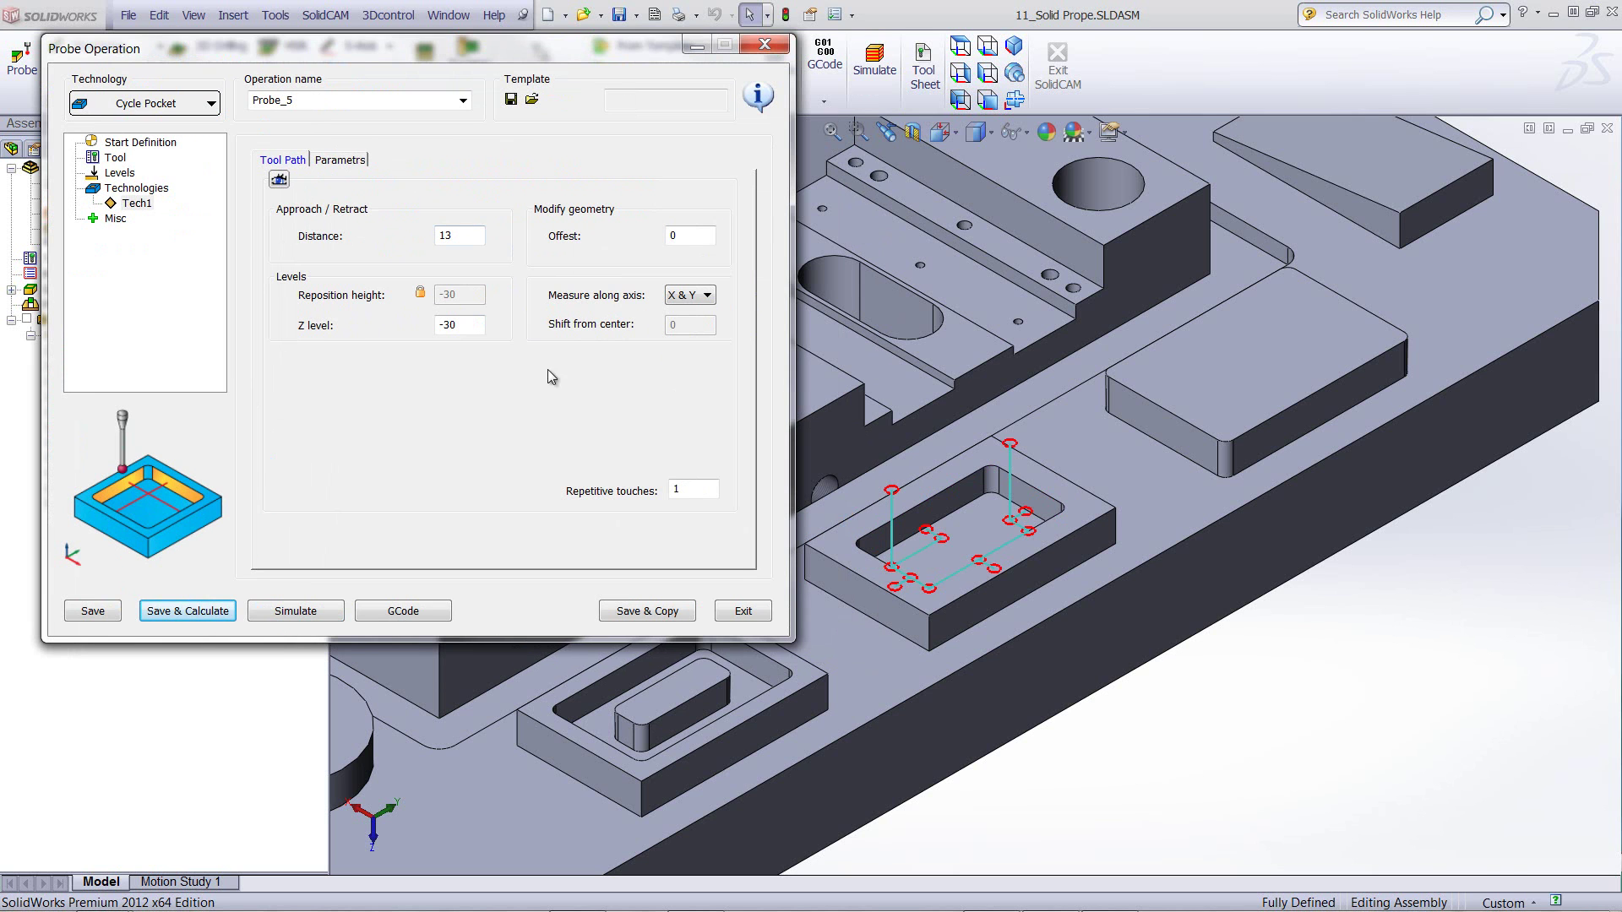
left_click(472, 325)
left_click(702, 297)
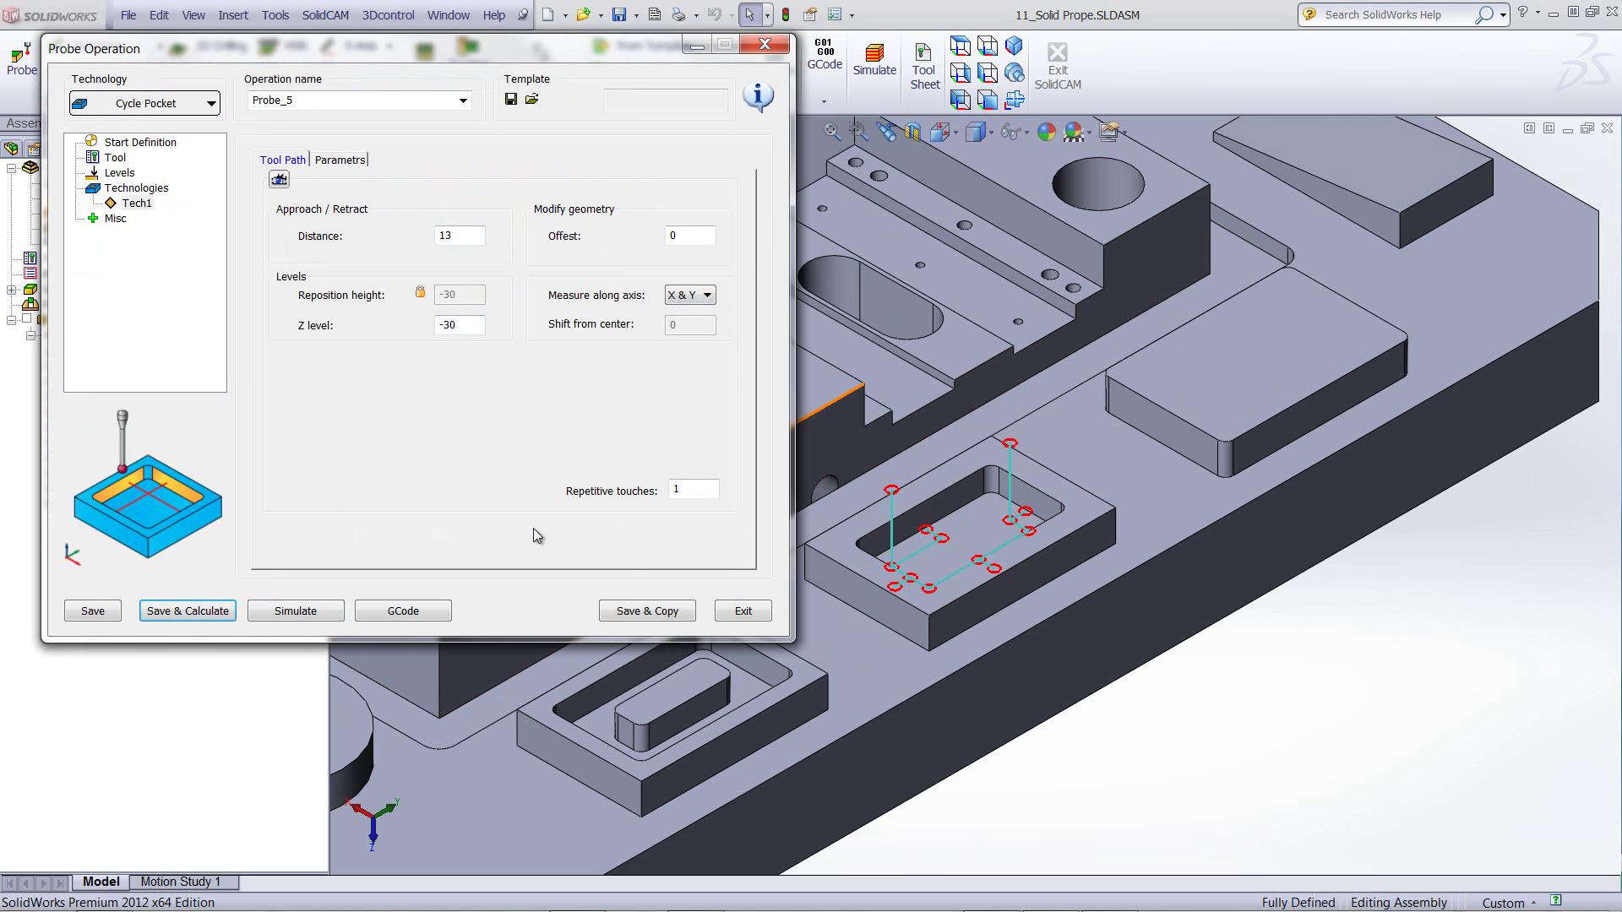
left_click(743, 610)
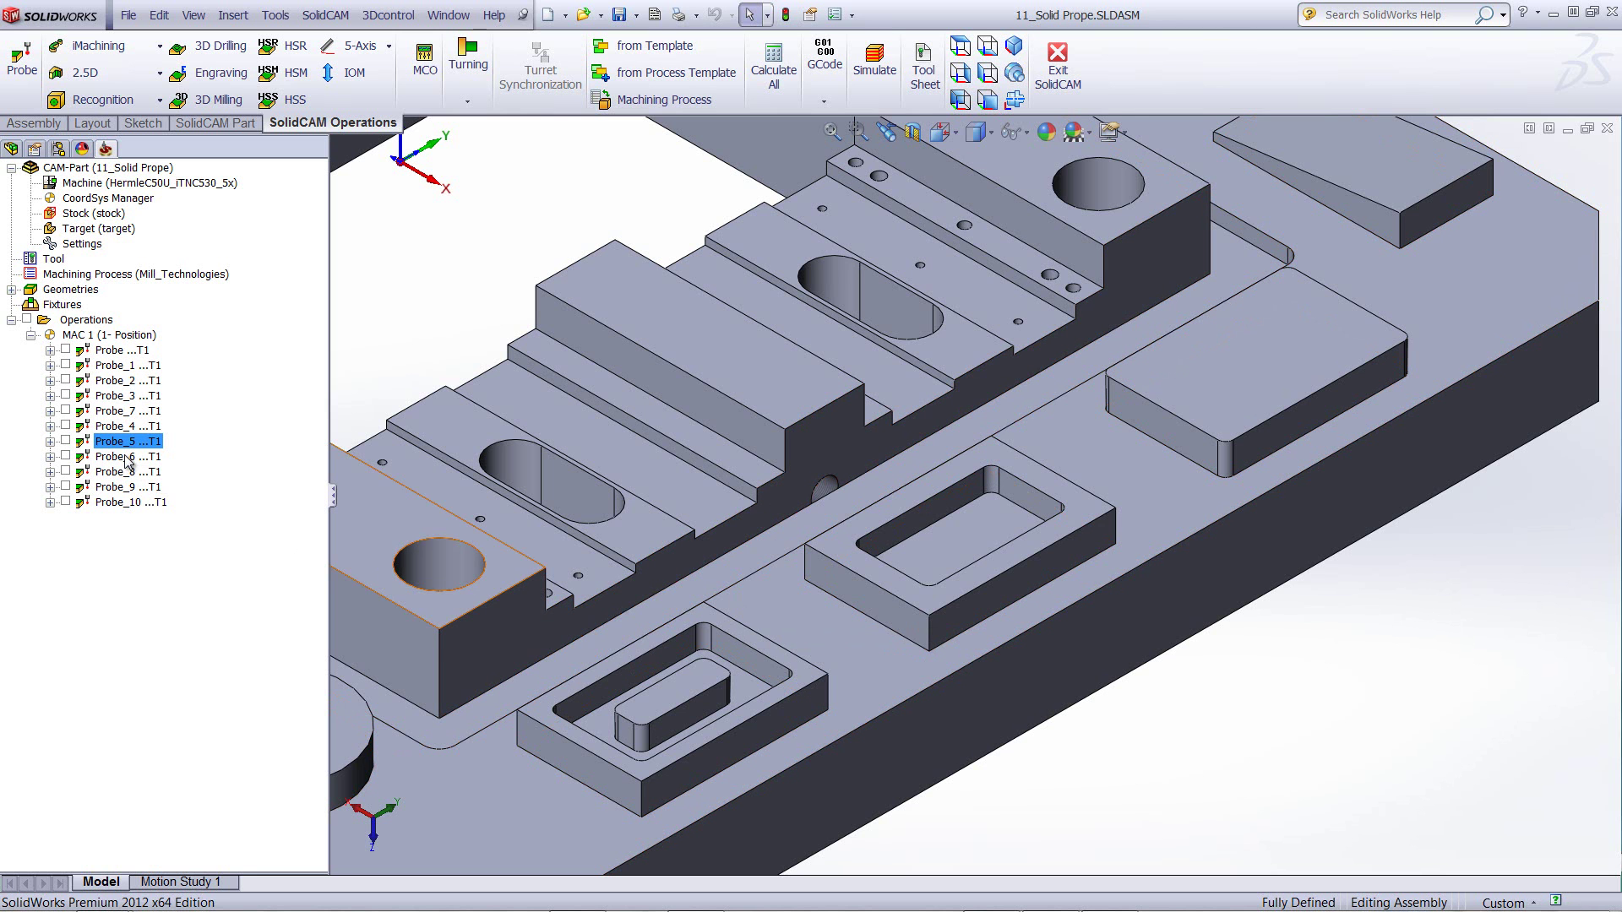
- Check Probe_6's toolpath on the model, and inspect the operation's Cycle Hole type and contour5 geometry
left_click(65, 456)
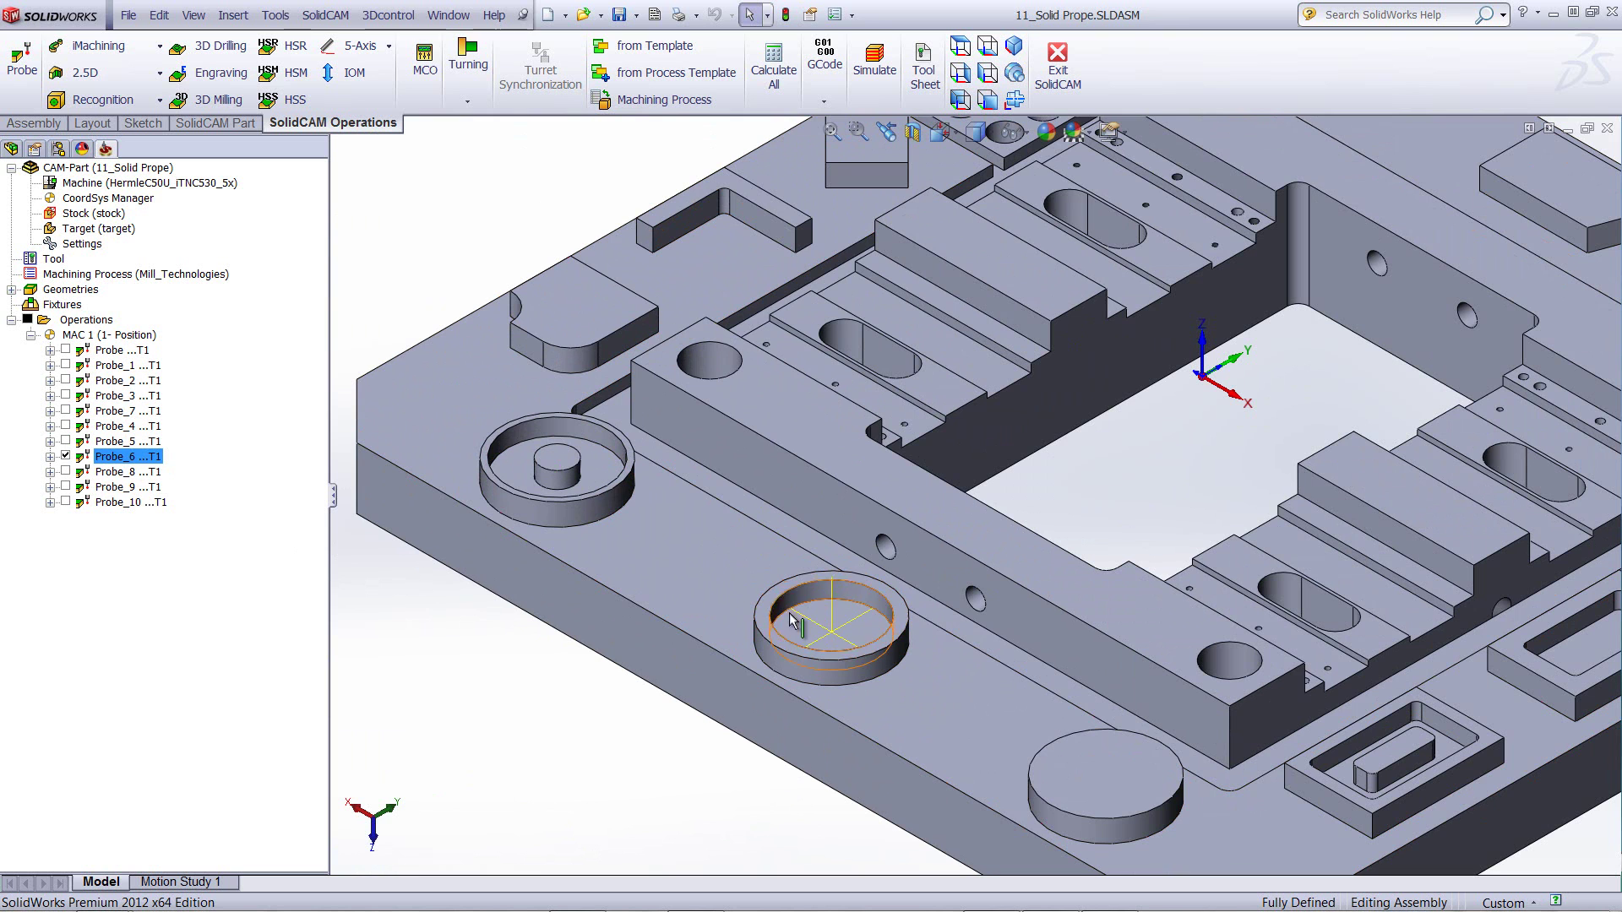
left_click(66, 457)
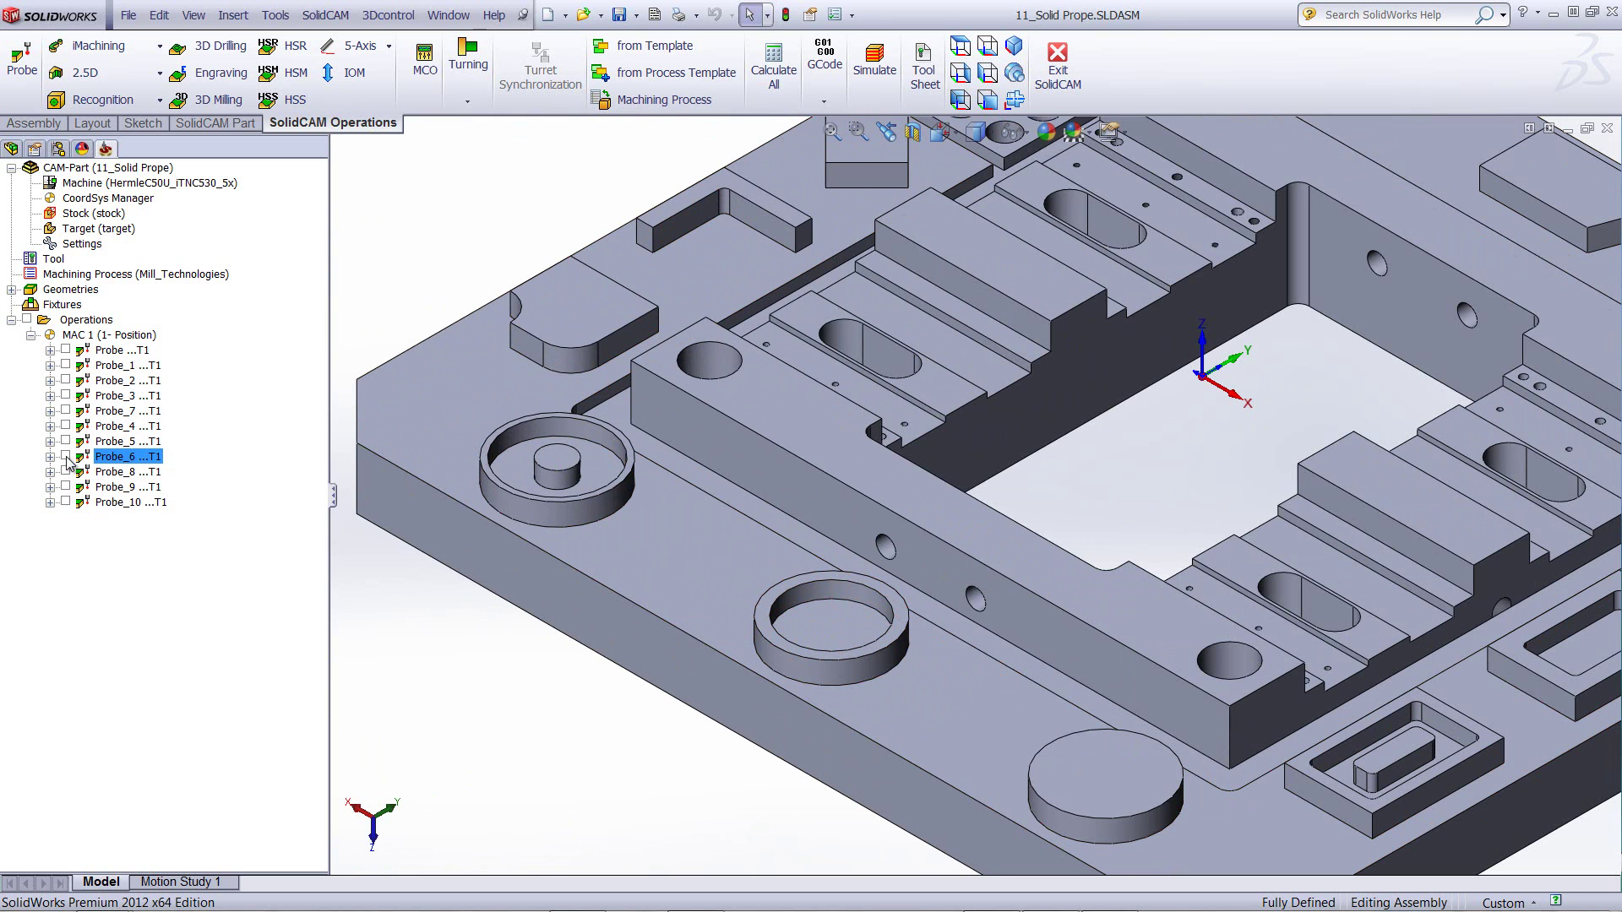
double_click(129, 457)
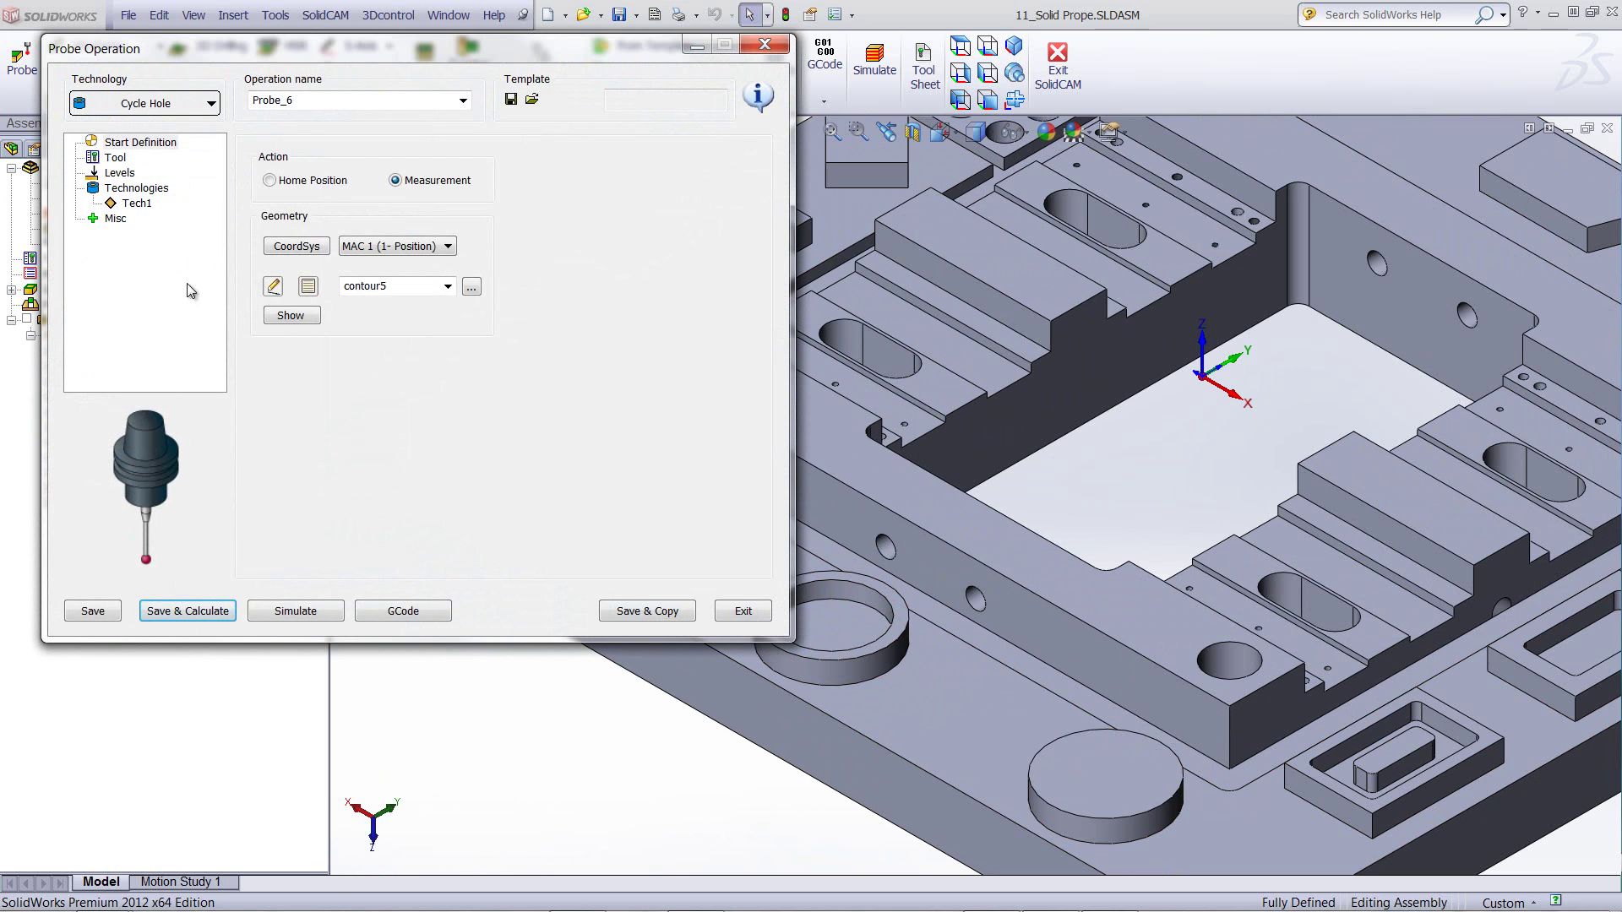
left_click(291, 315)
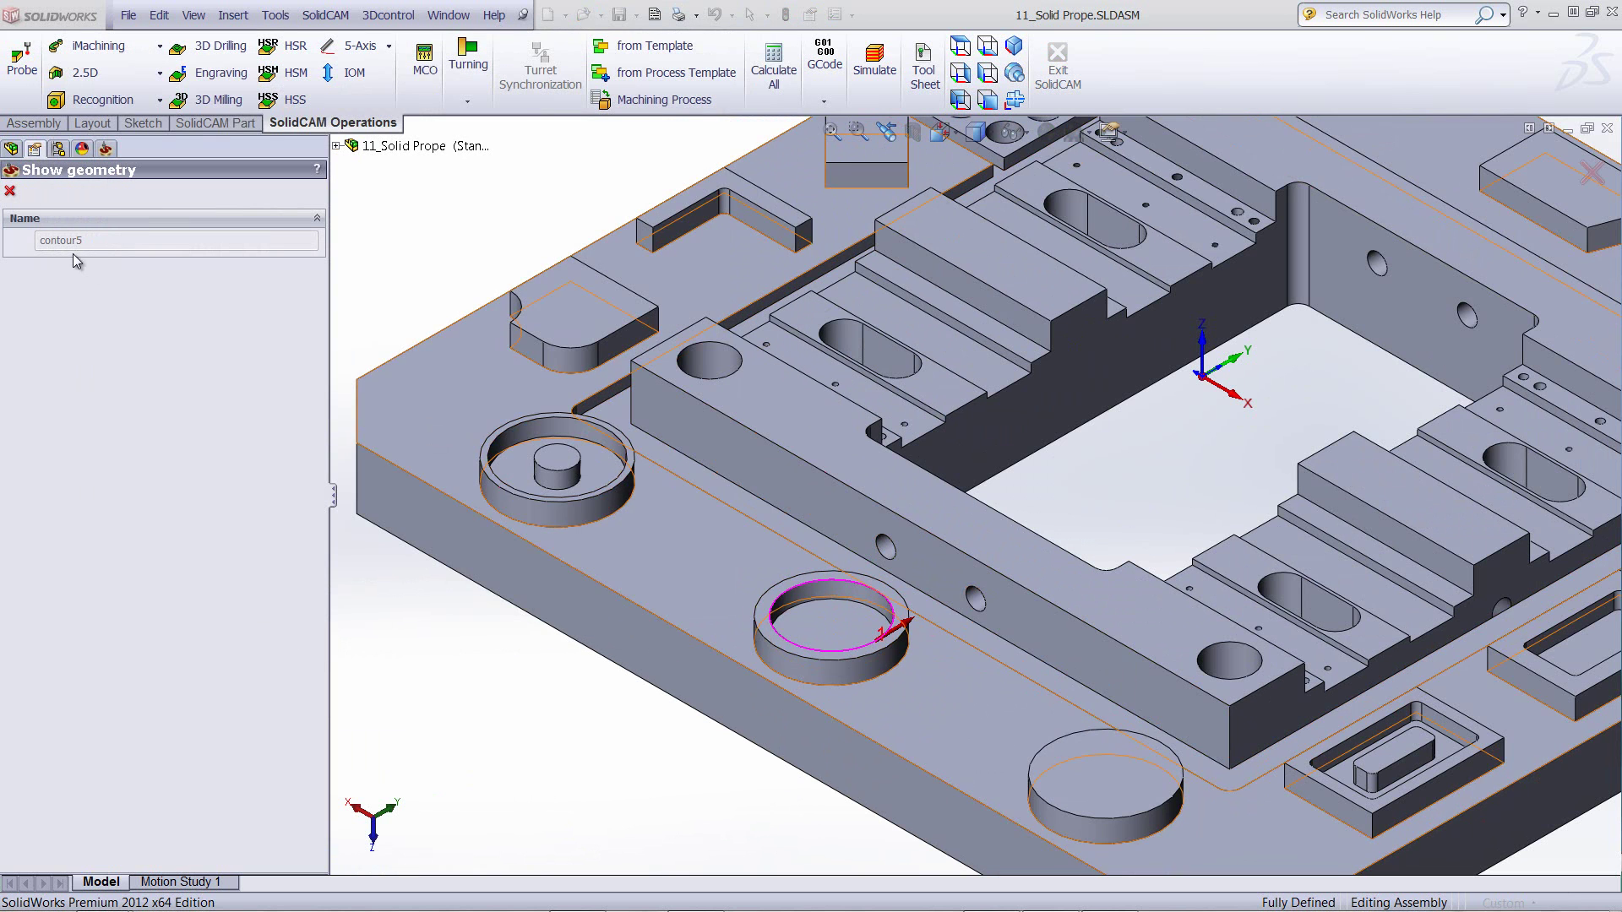
left_click(10, 190)
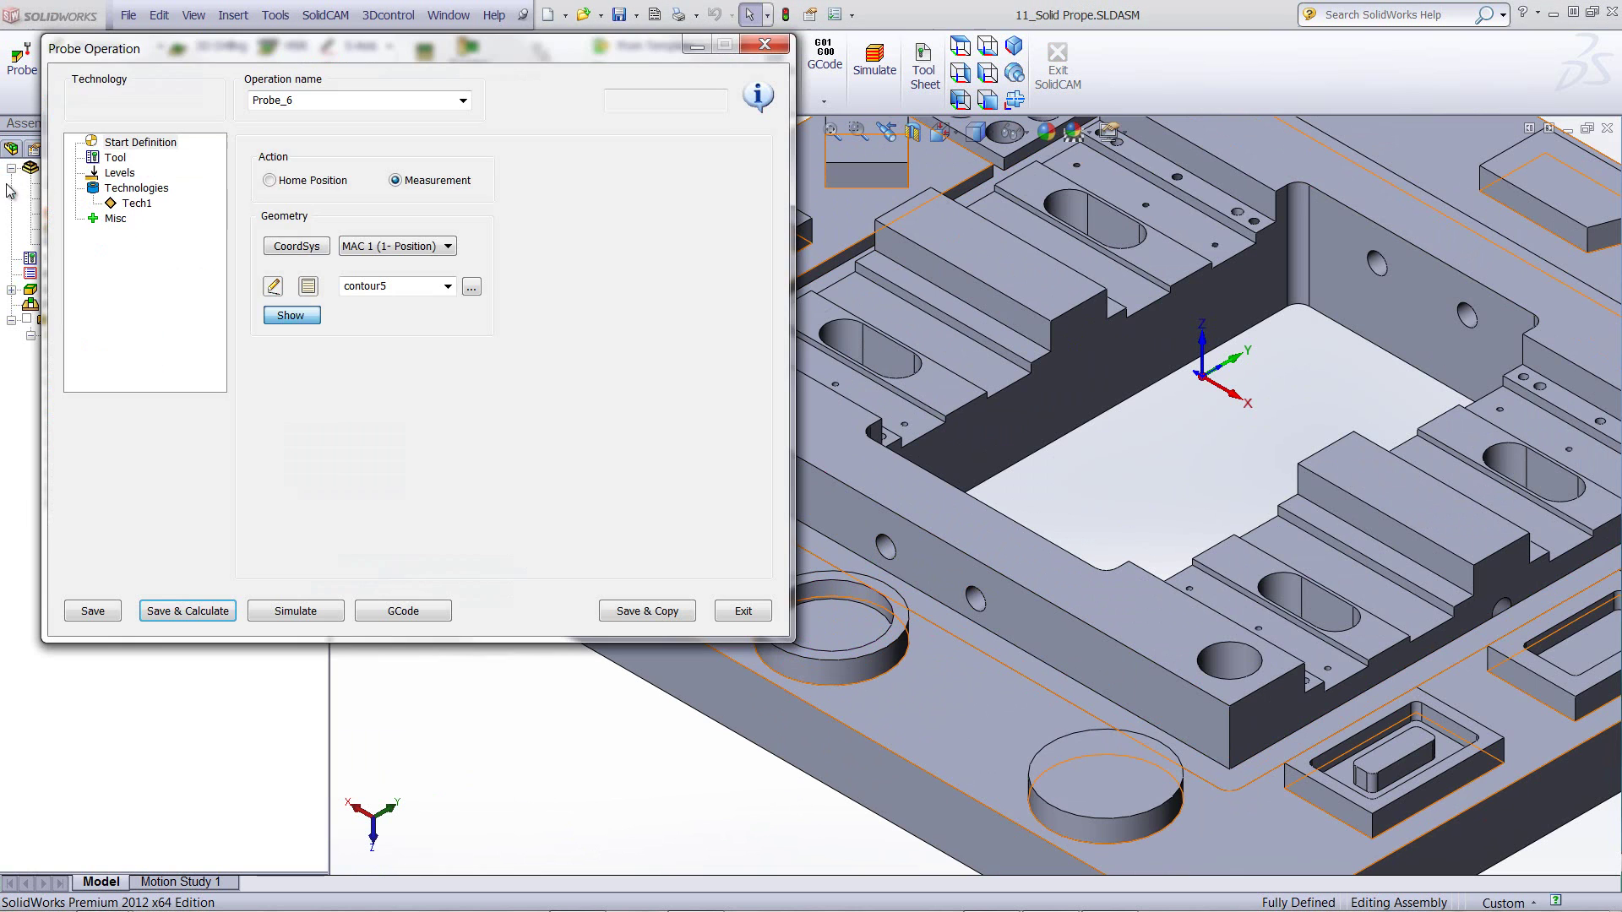
- Review Probe_6's tool and Tech1 settings with the toolpath preview shown, and exit the operation
left_click(116, 158)
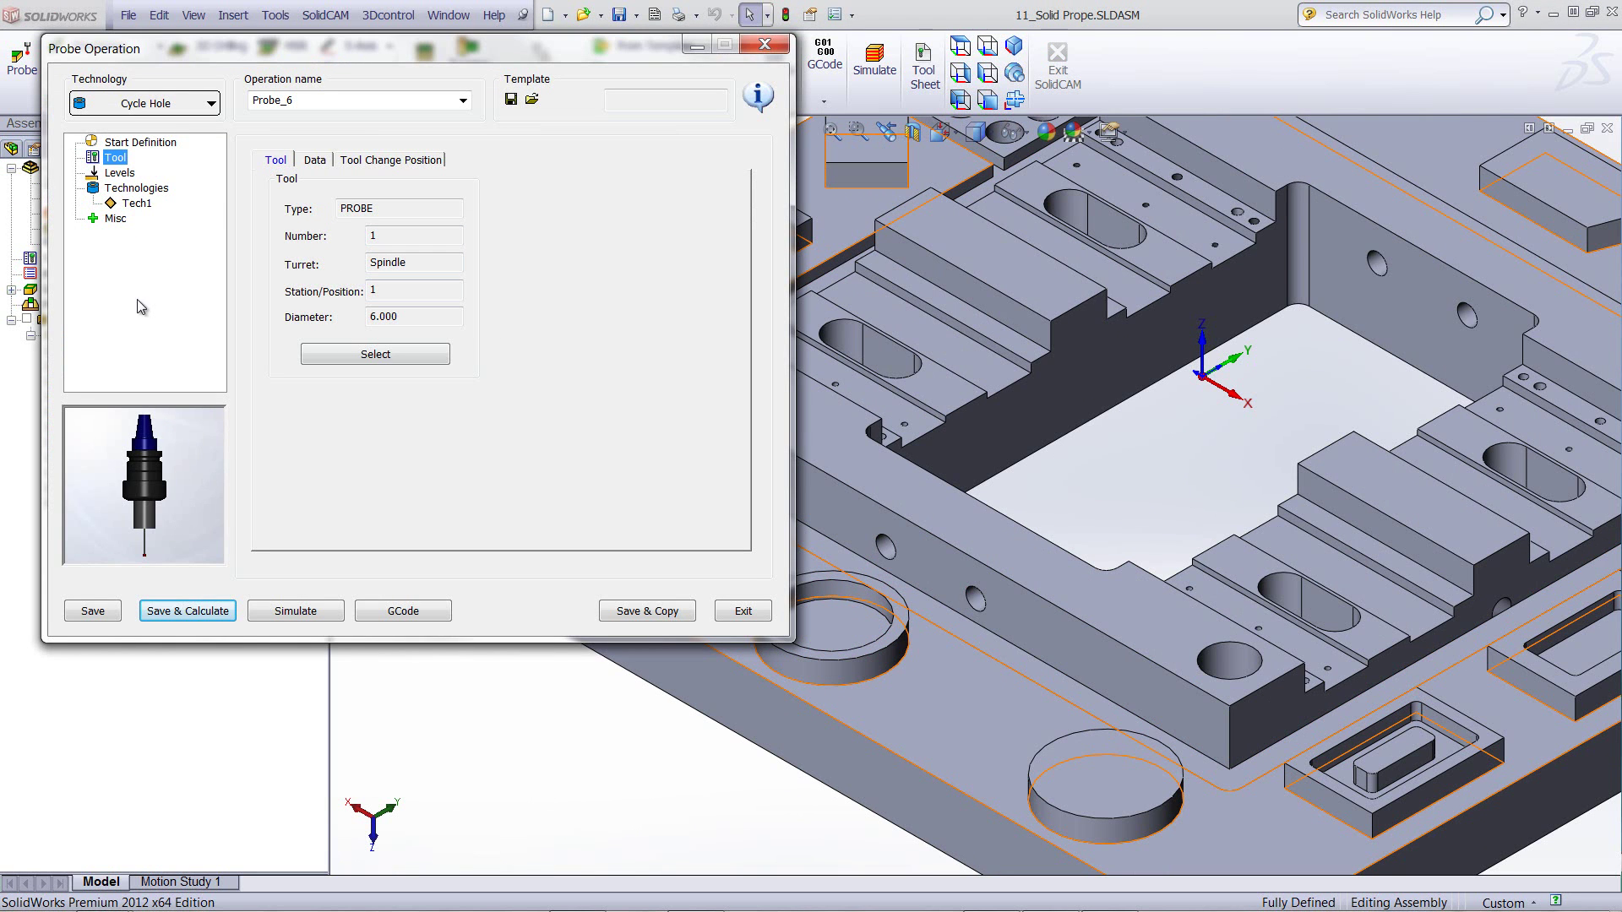
left_click(119, 208)
left_click(279, 179)
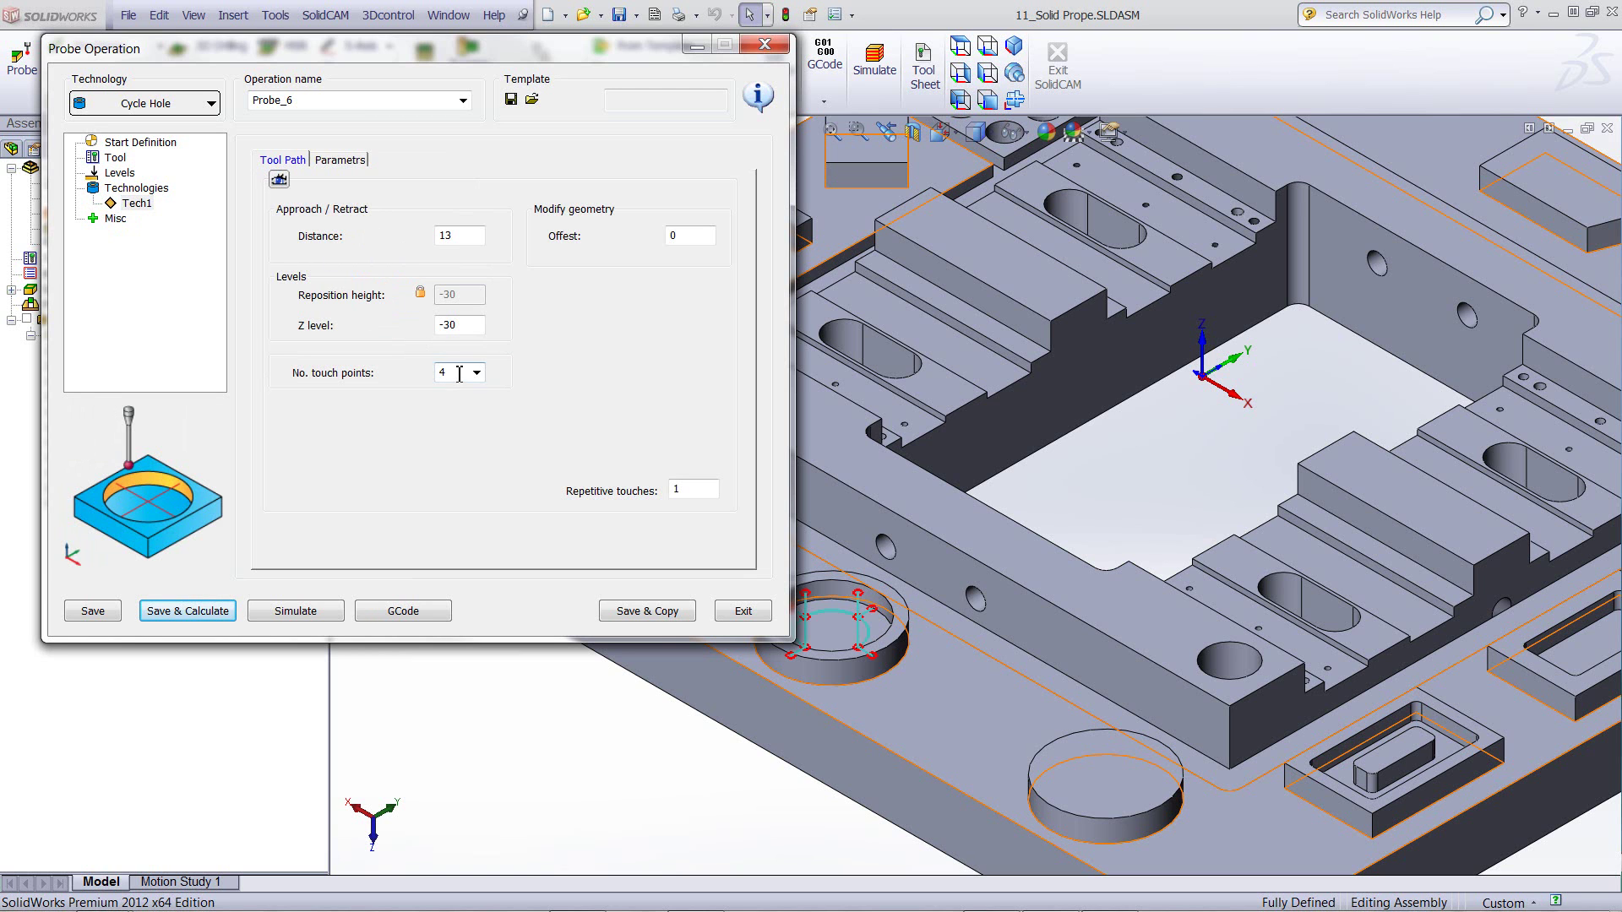
left_click(459, 325)
left_click(810, 603)
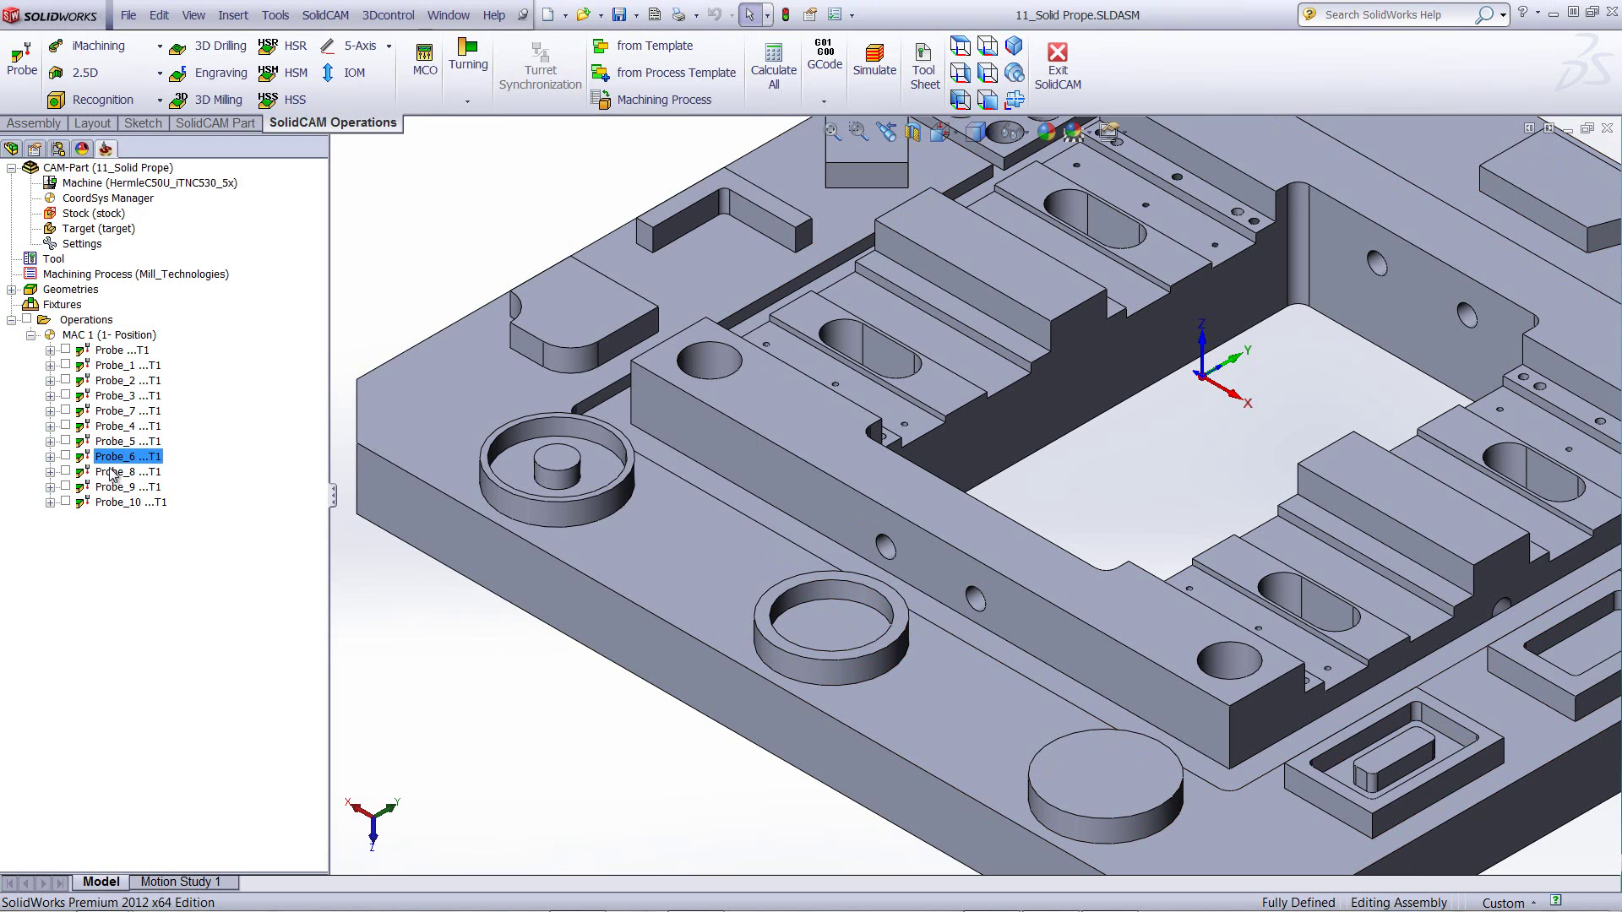
- Show Probe_8's toolpath on the model, and open the operation to check the available cycles, keeping External arc
left_click(65, 471)
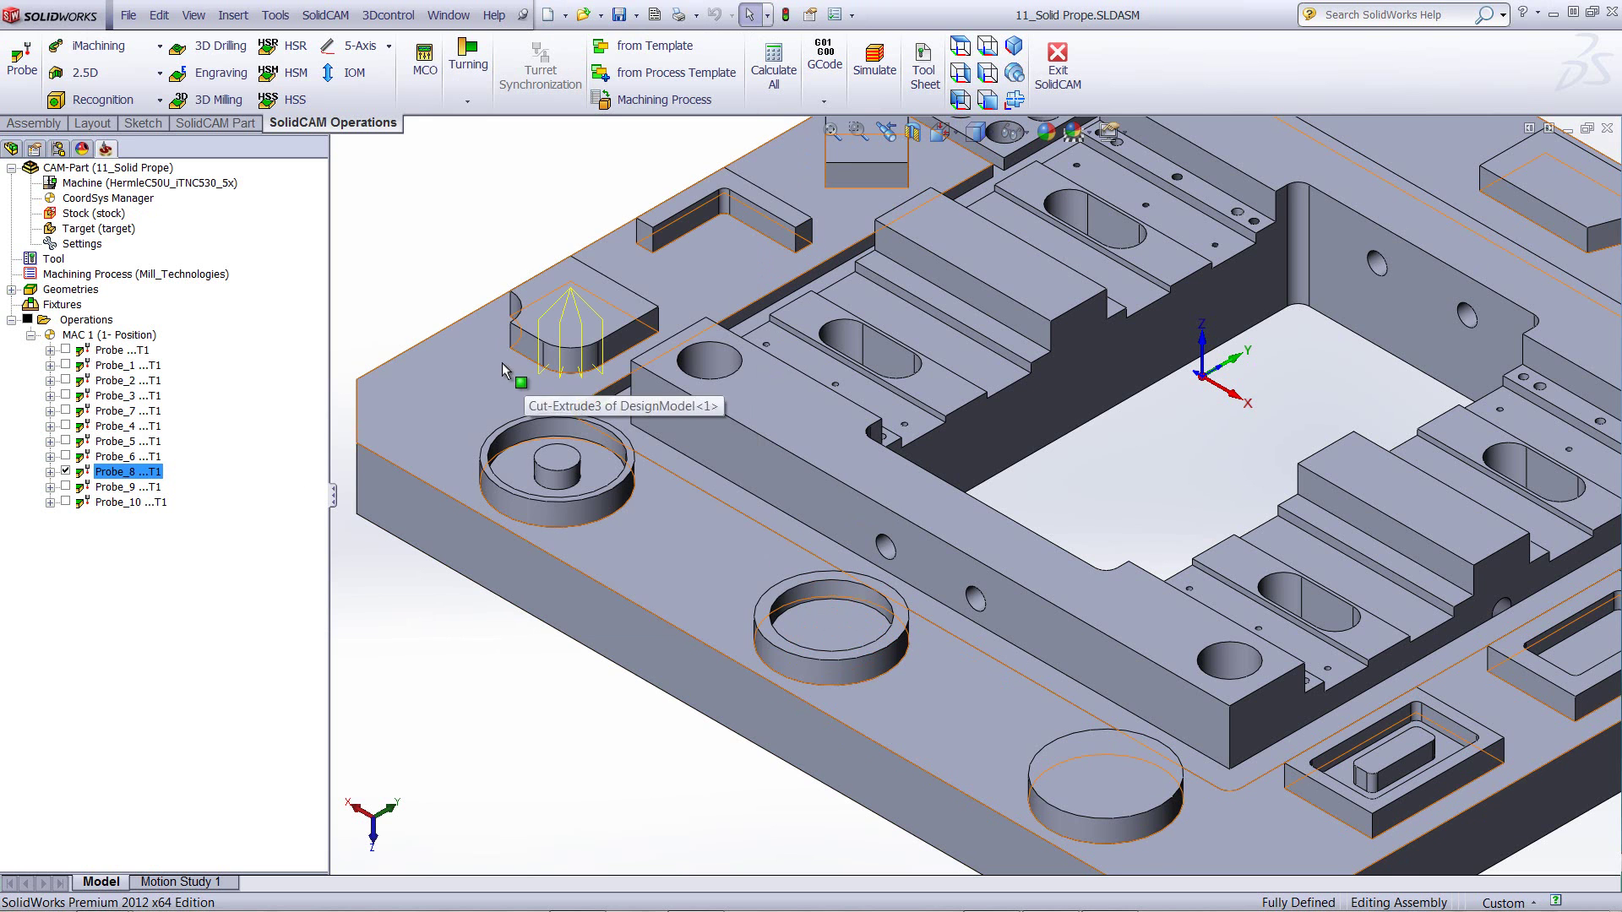
double_click(135, 471)
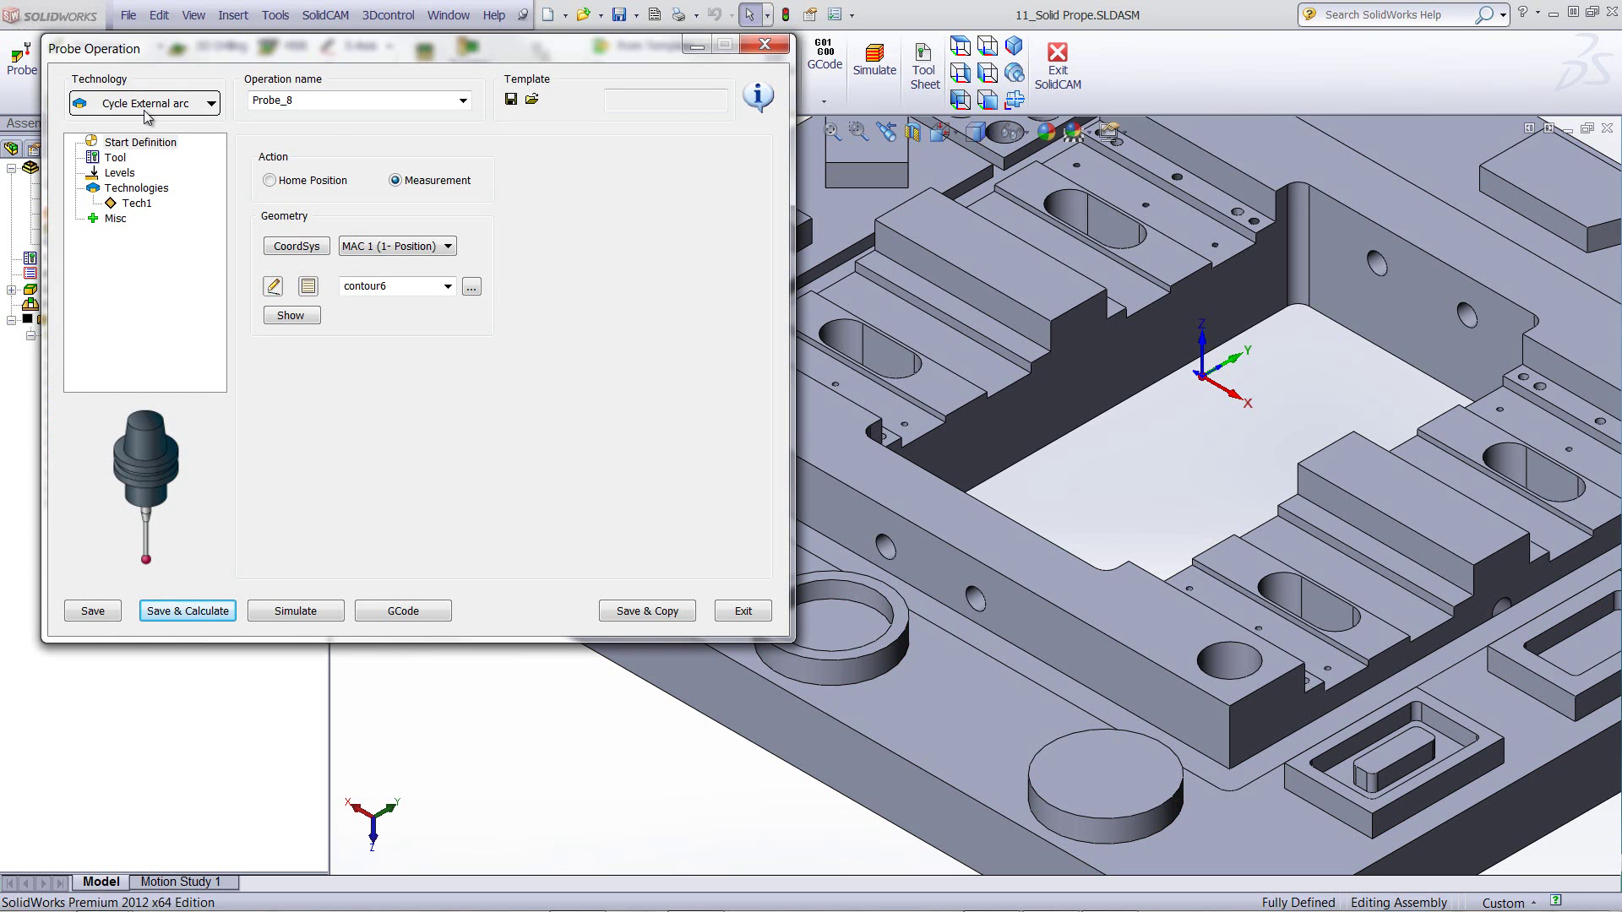
left_click(177, 108)
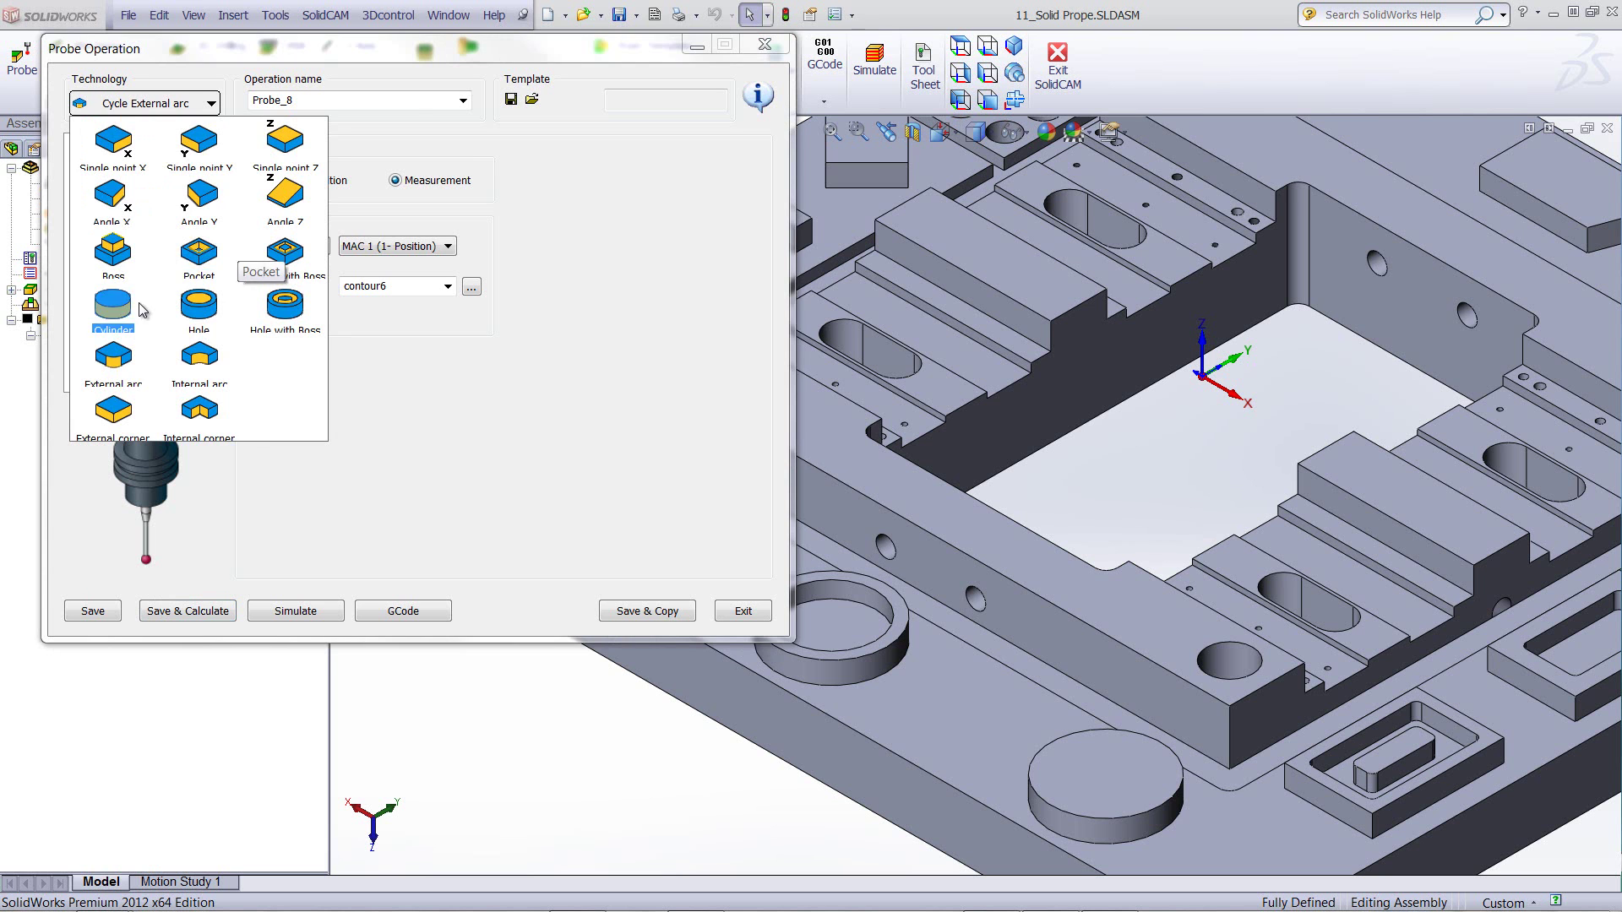
left_click(122, 353)
- Show Probe_8's contour6 geometry on the model, and review its Tech1 settings with the toolpath preview in view
left_click(282, 316)
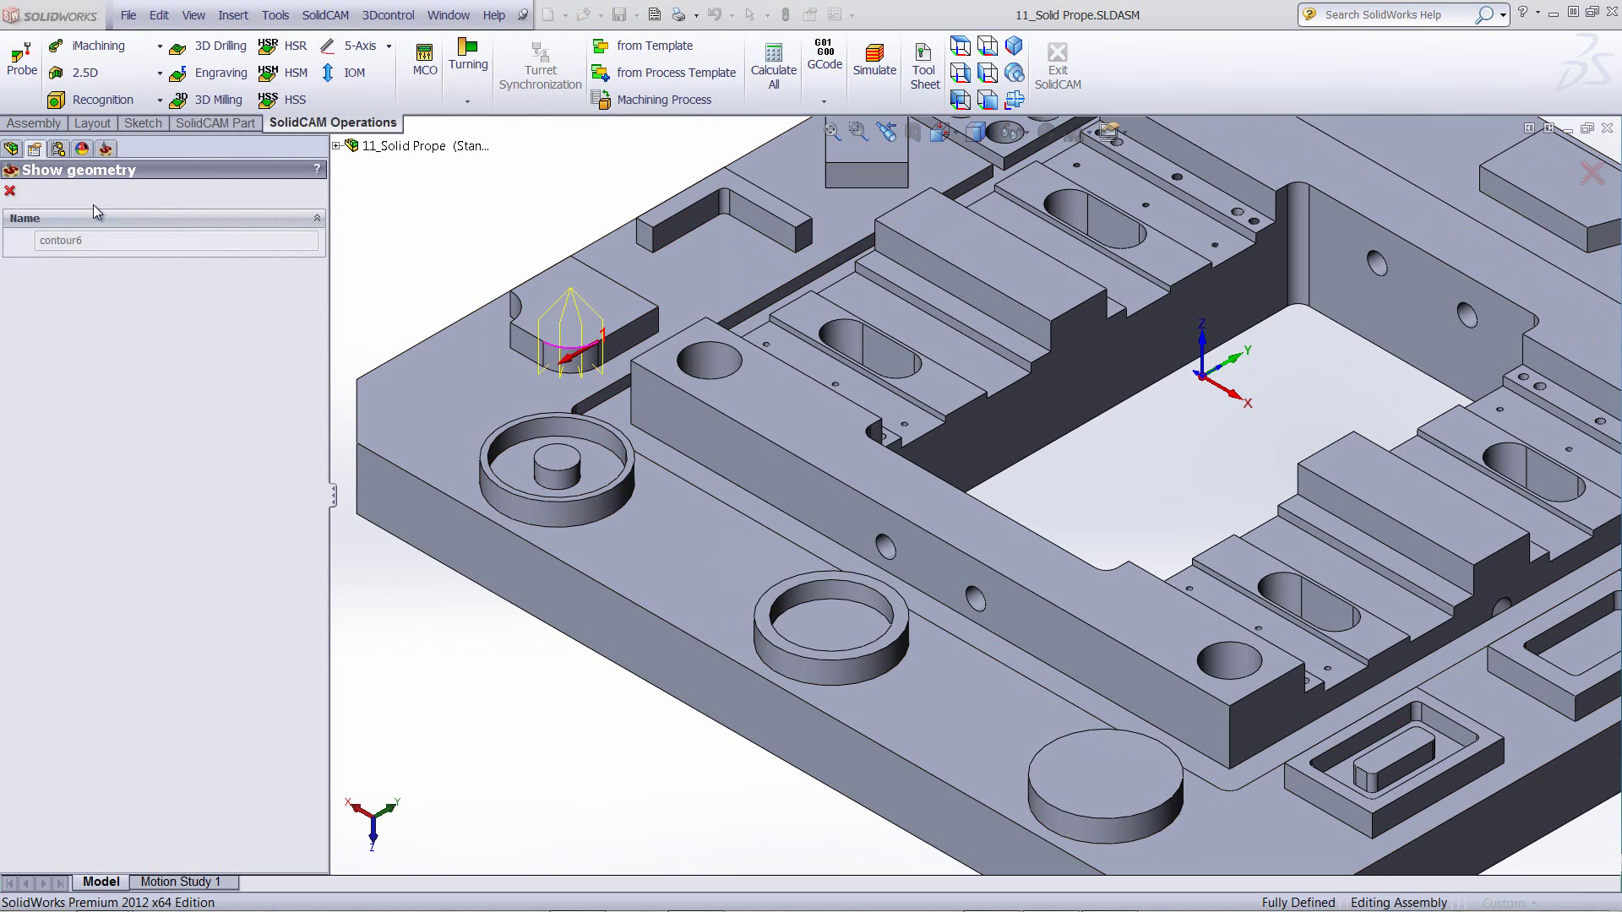
left_click(10, 191)
left_click(152, 216)
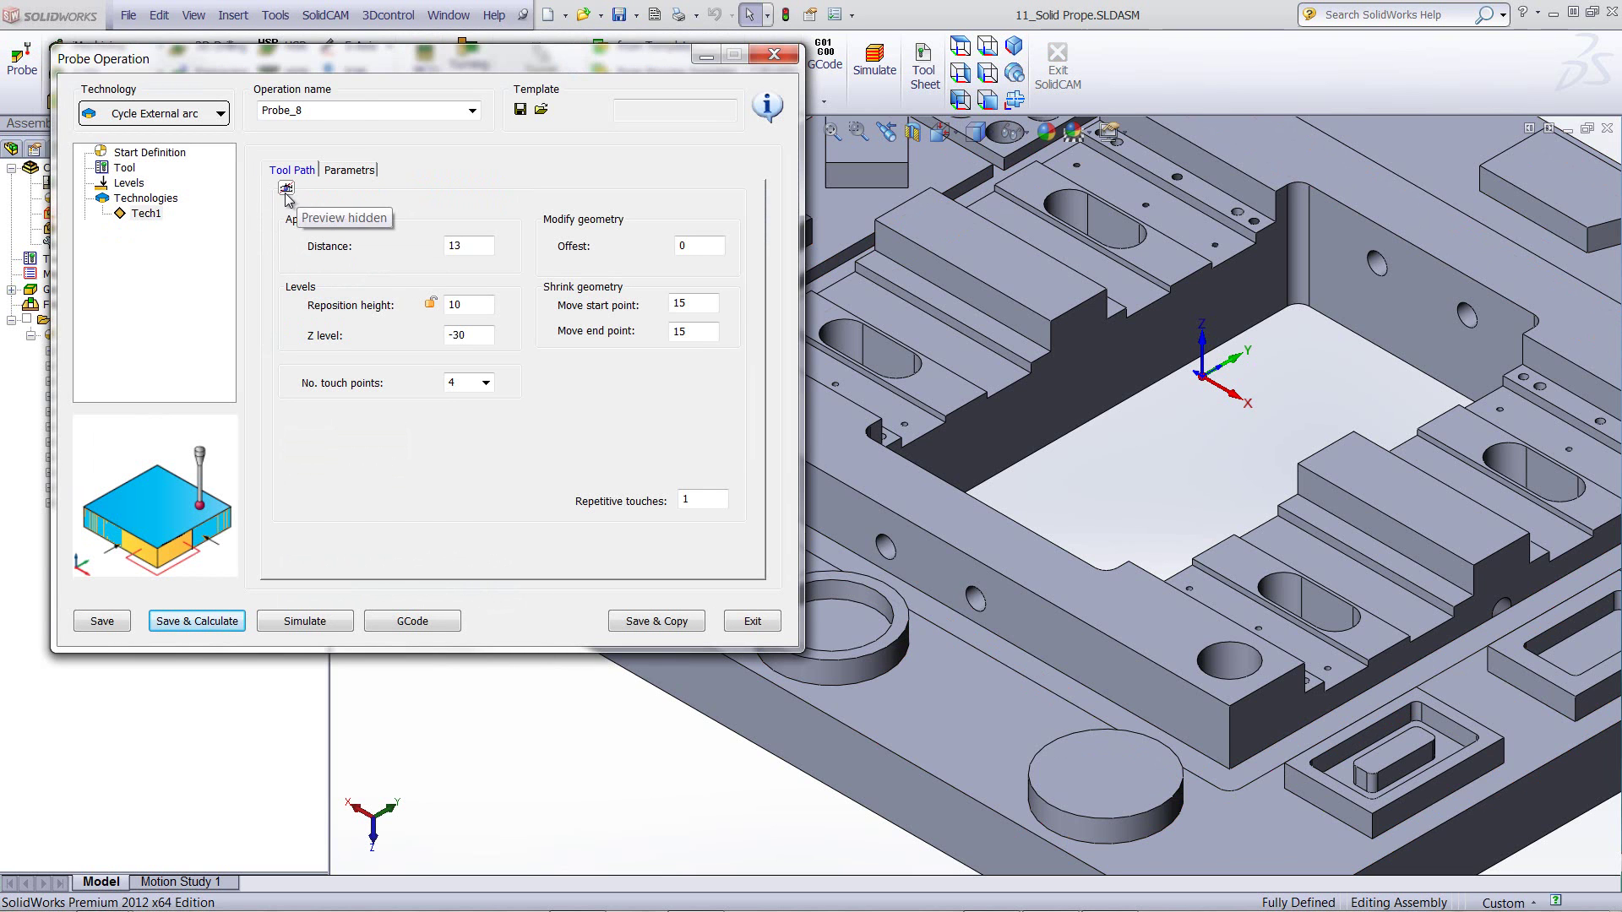
left_click_drag(413, 64, 206, 103)
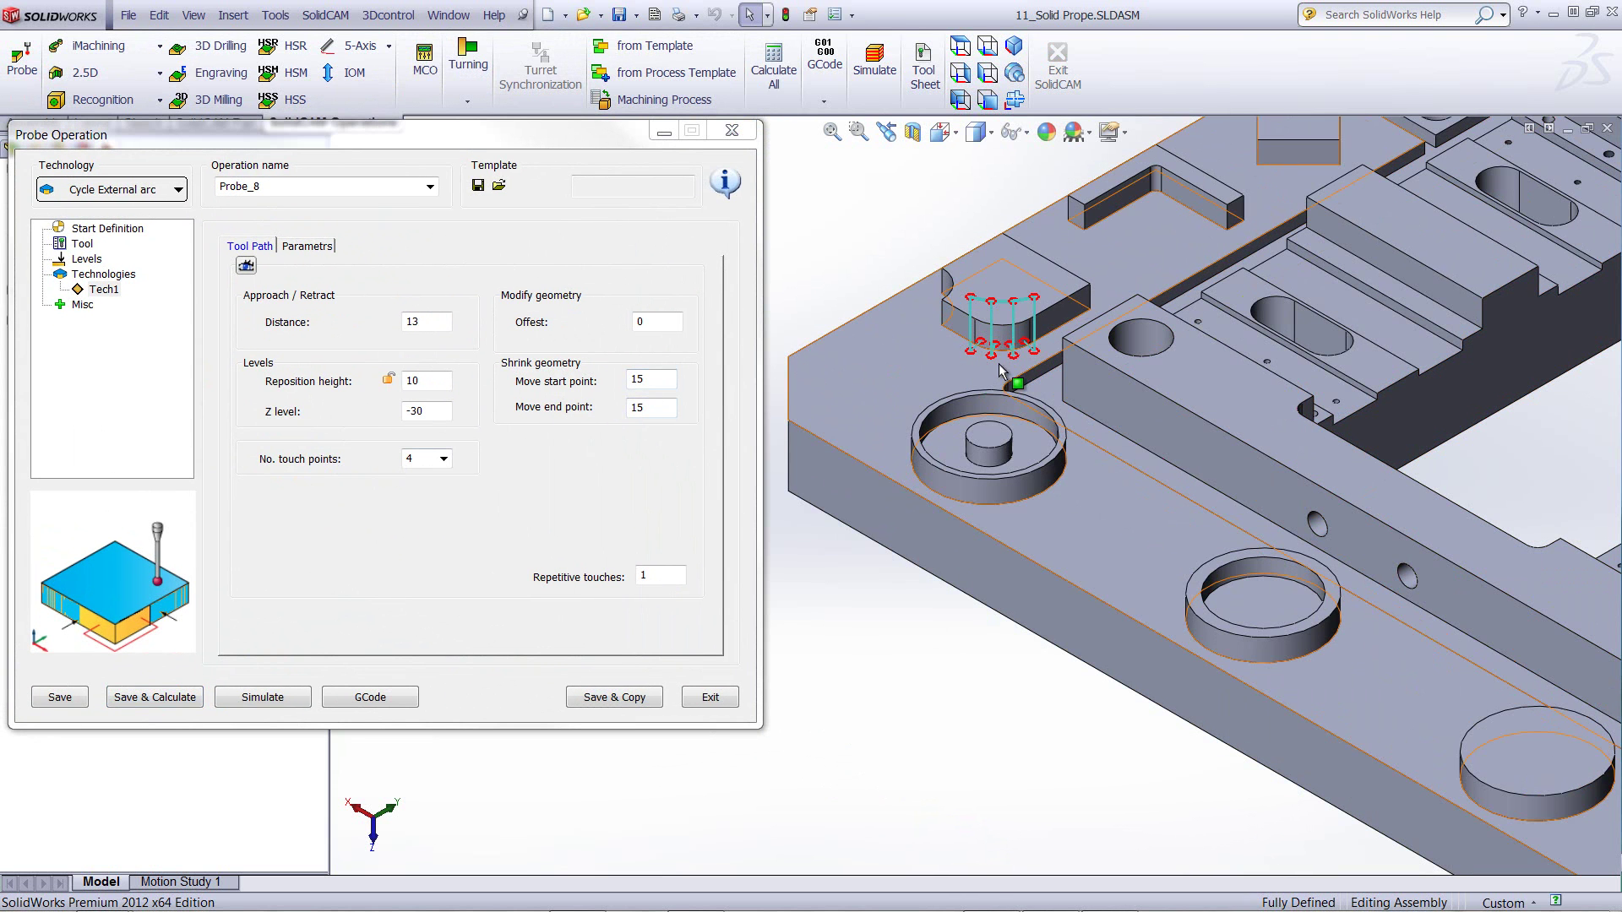
- Try 9 touch points for Probe_8 against the toolpath preview, return the number to 4, and exit the operation
left_click(444, 460)
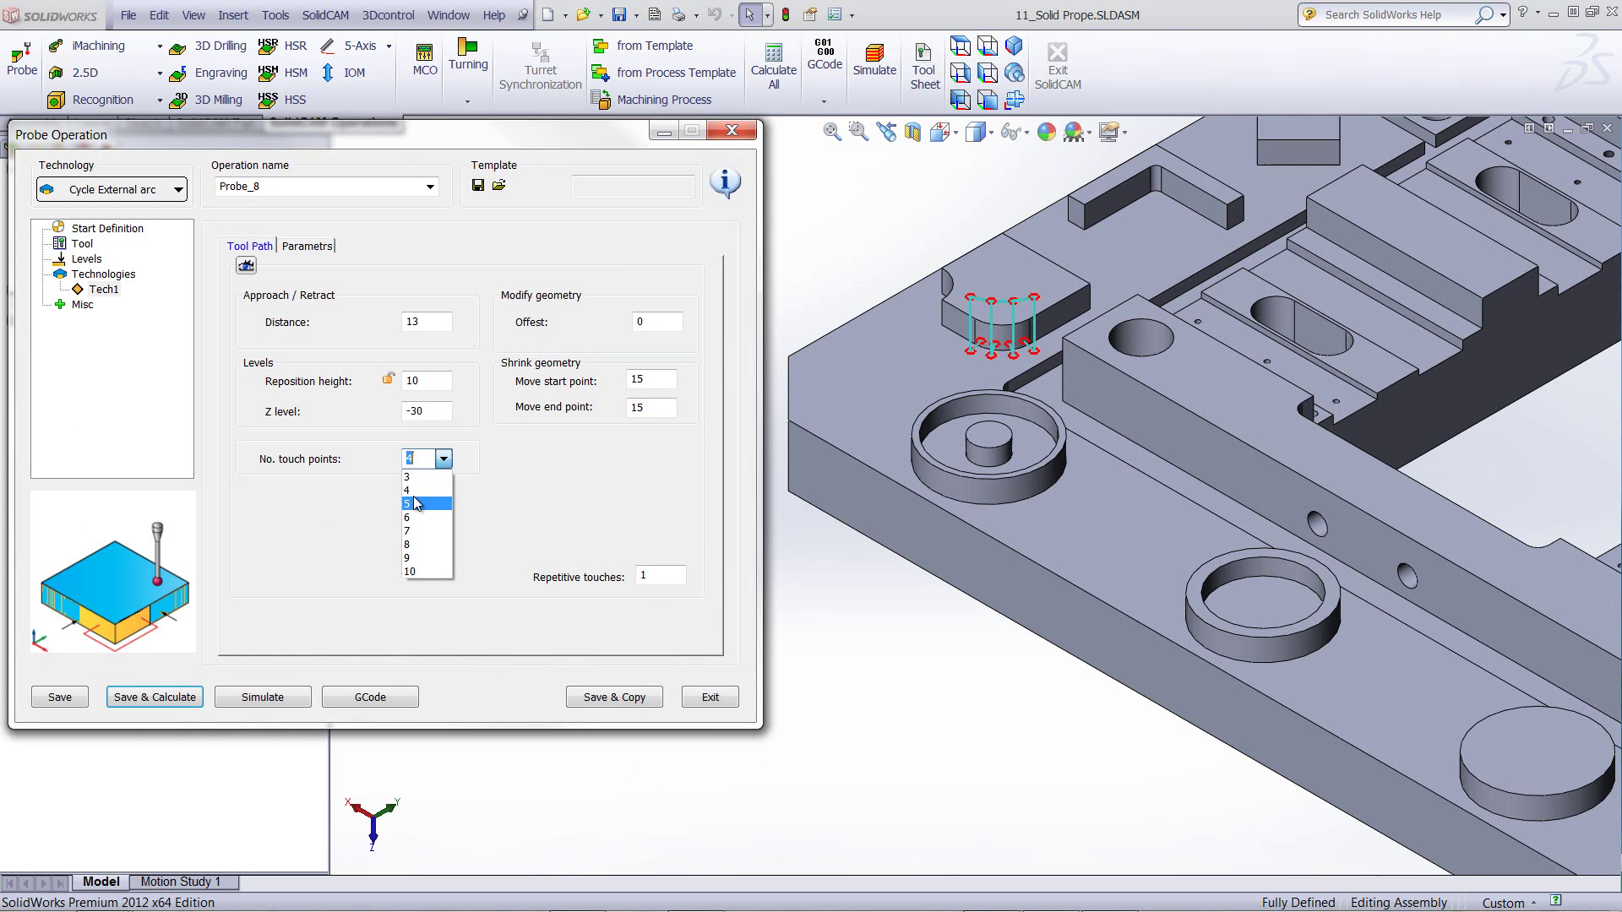
left_click(408, 558)
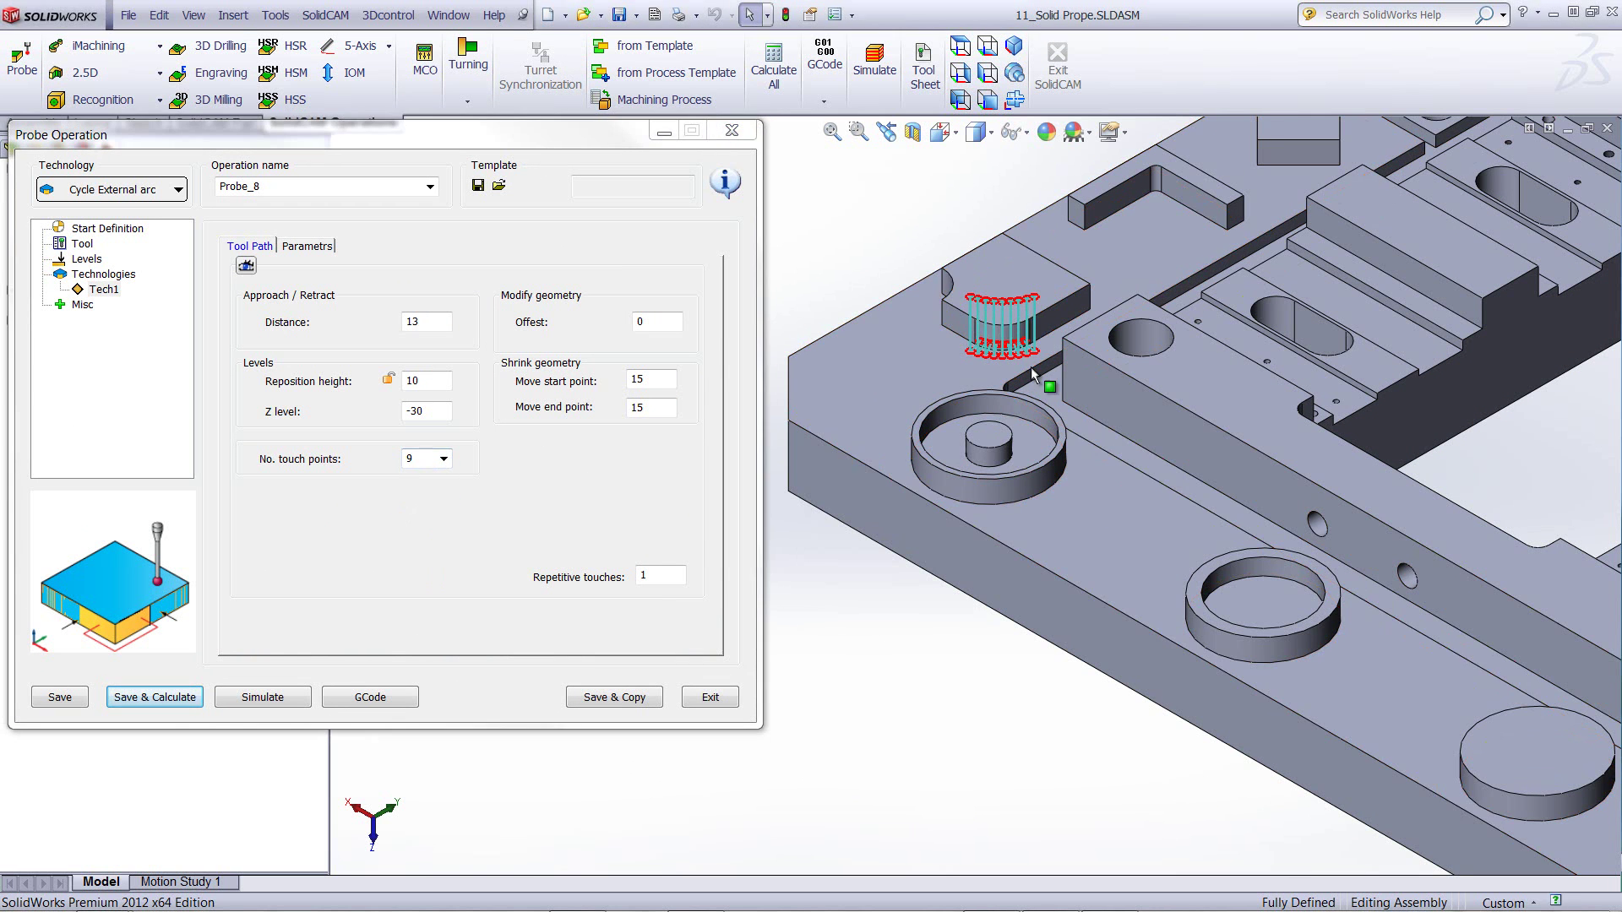
scroll(1022, 342, "down", 3)
left_click(427, 457)
scroll(426, 457, "up", 1)
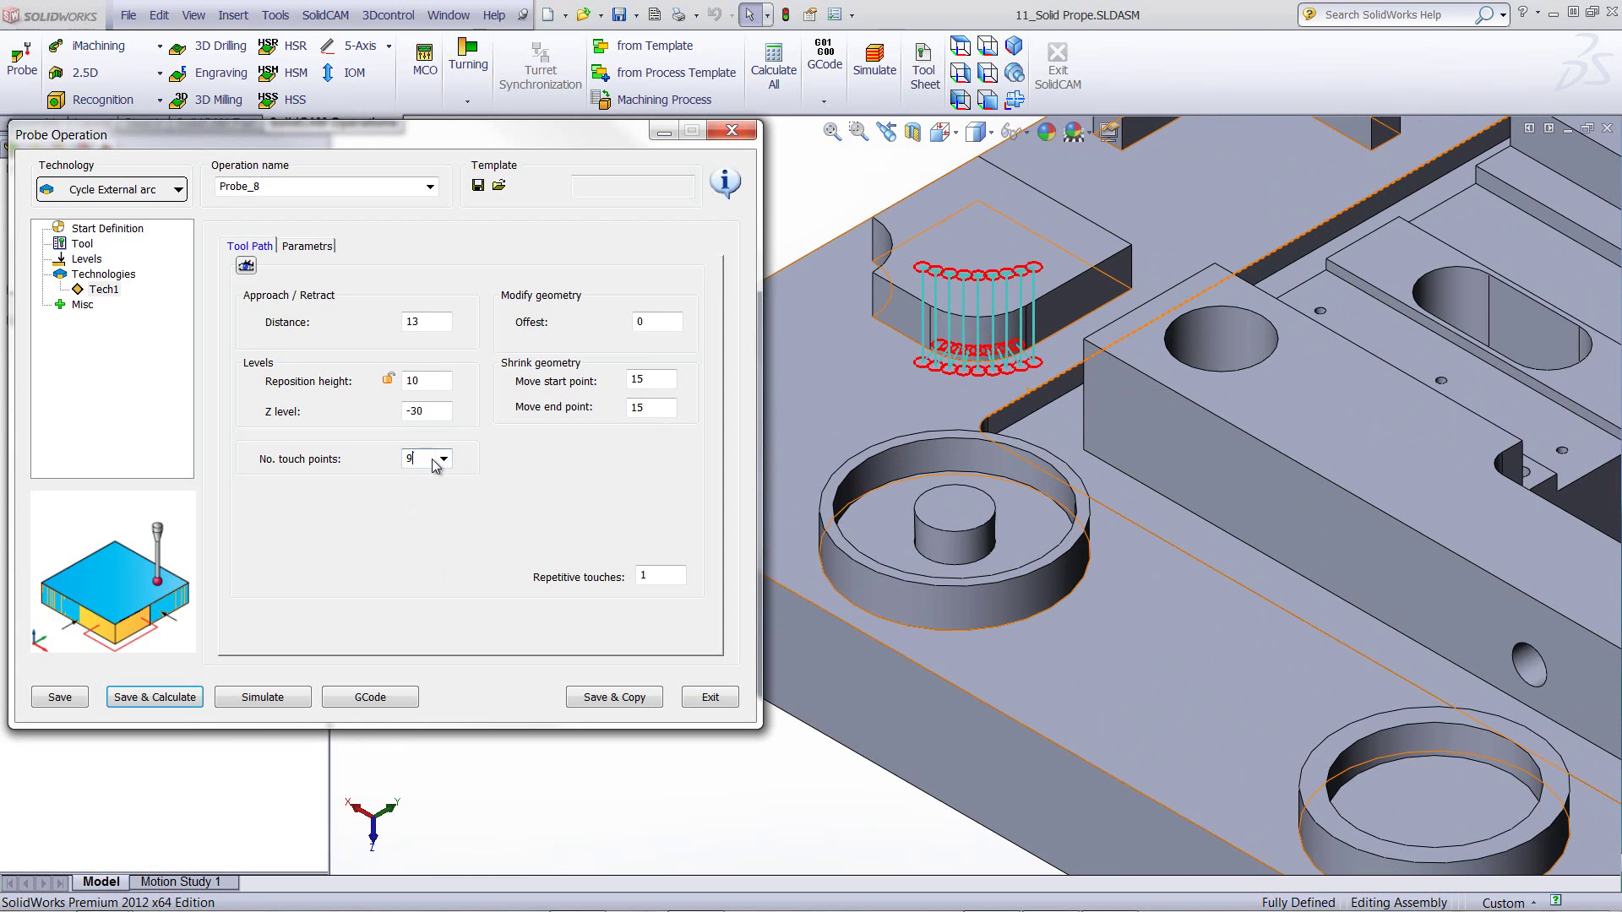
scroll(426, 456, "up", 1)
scroll(426, 457, "up", 2)
scroll(428, 457, "up", 1)
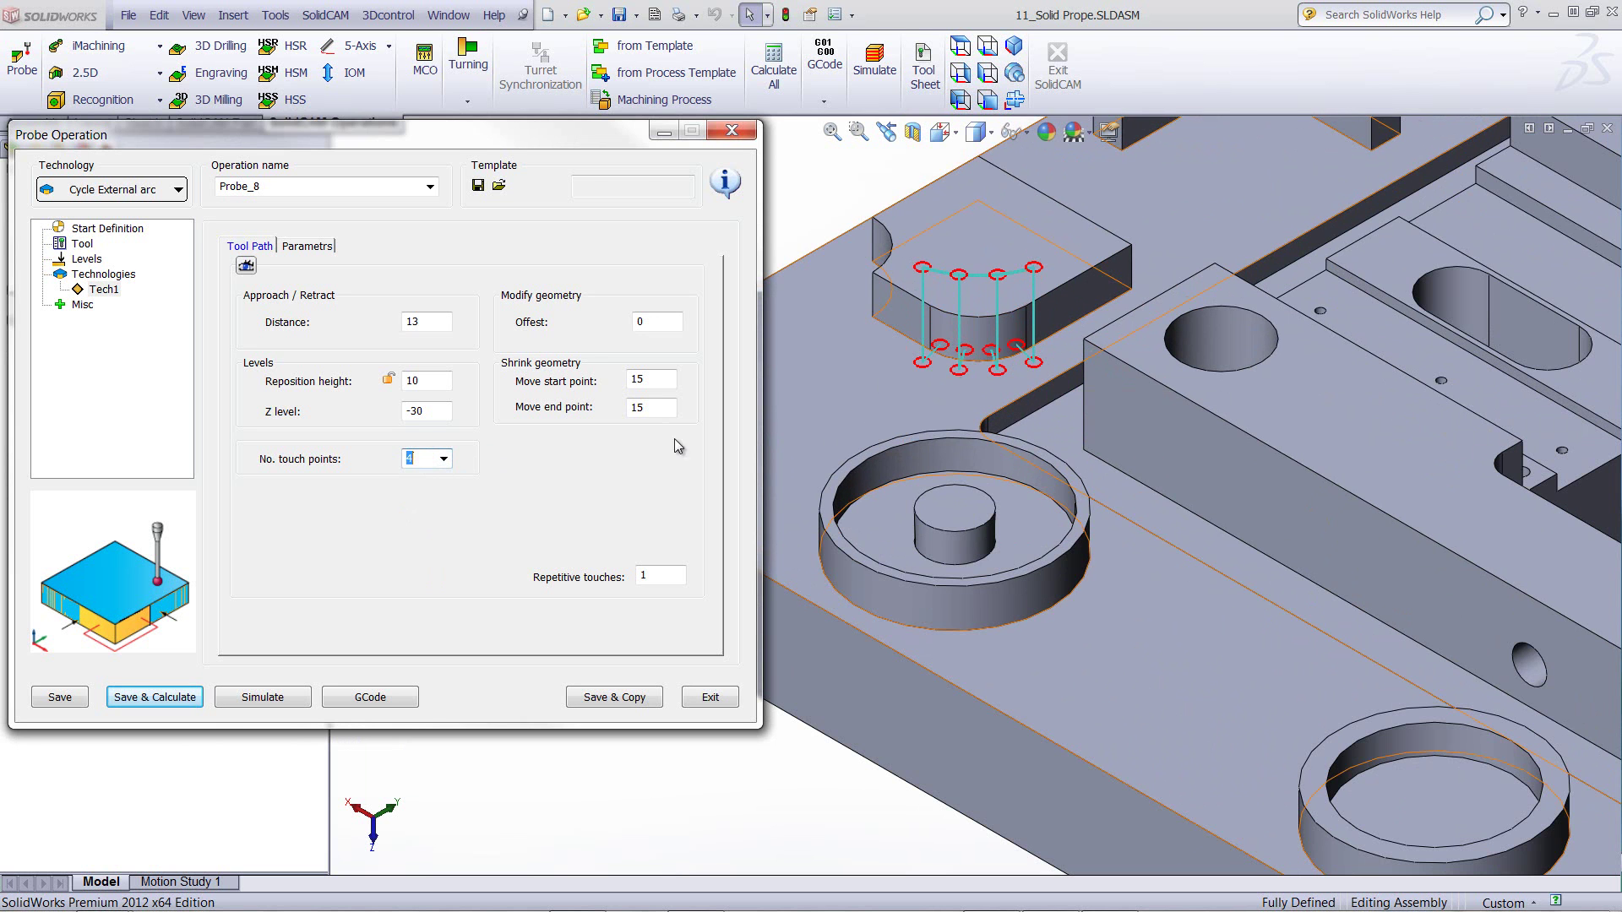
left_click(708, 697)
- Check Probe_9's toolpath location on the model, and open the operation to show its contour7 geometry
left_click(65, 486)
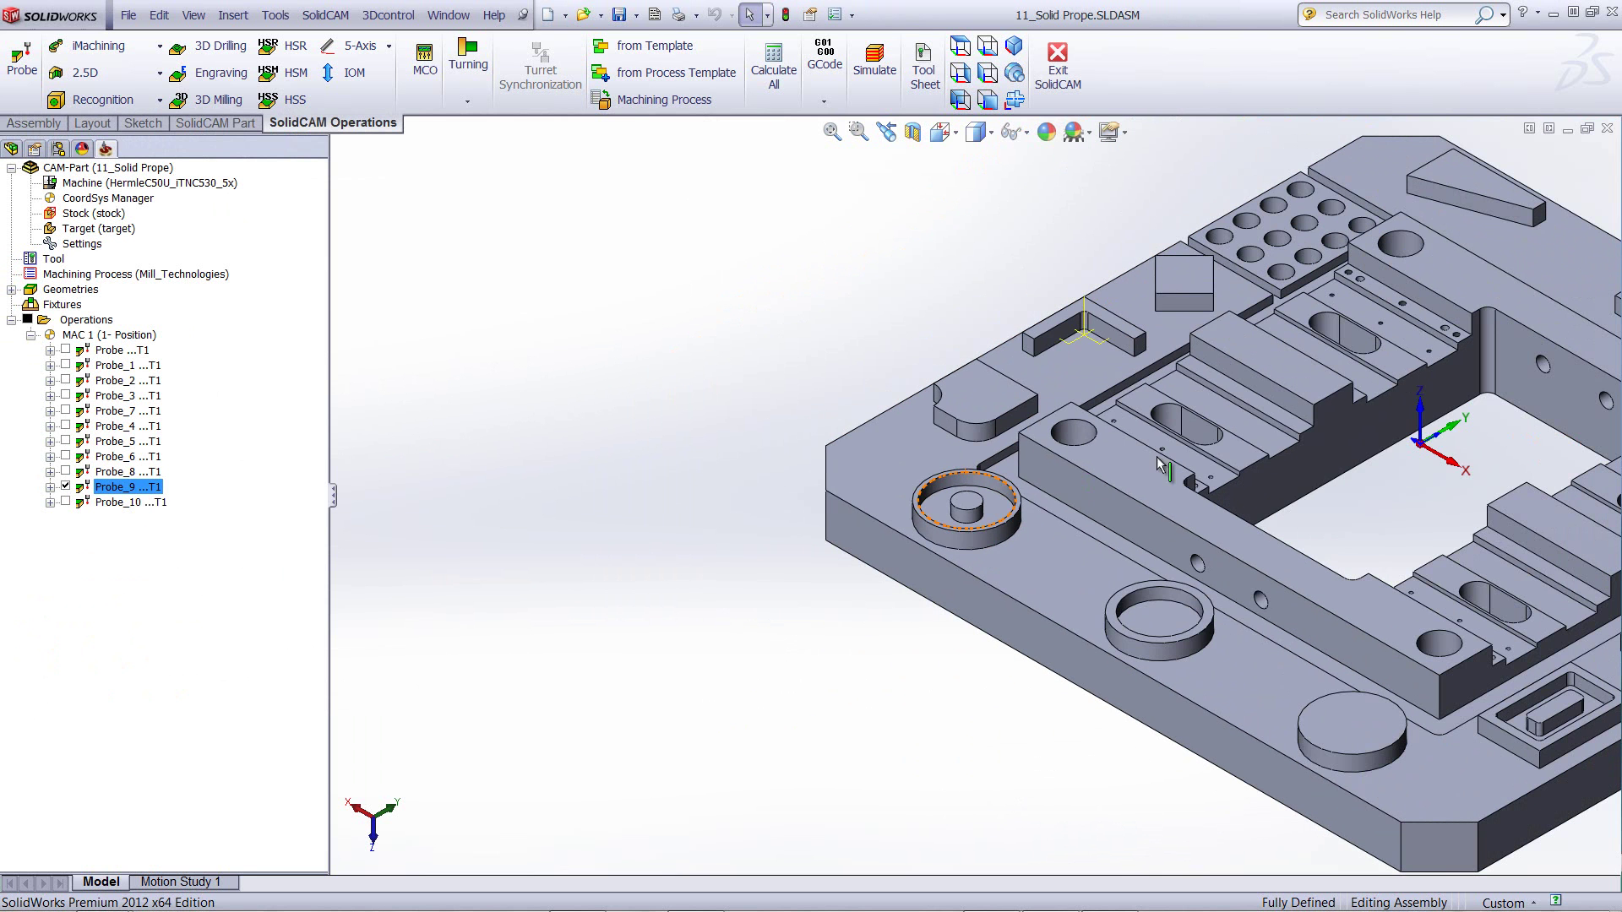
scroll(1124, 355, "down", 5)
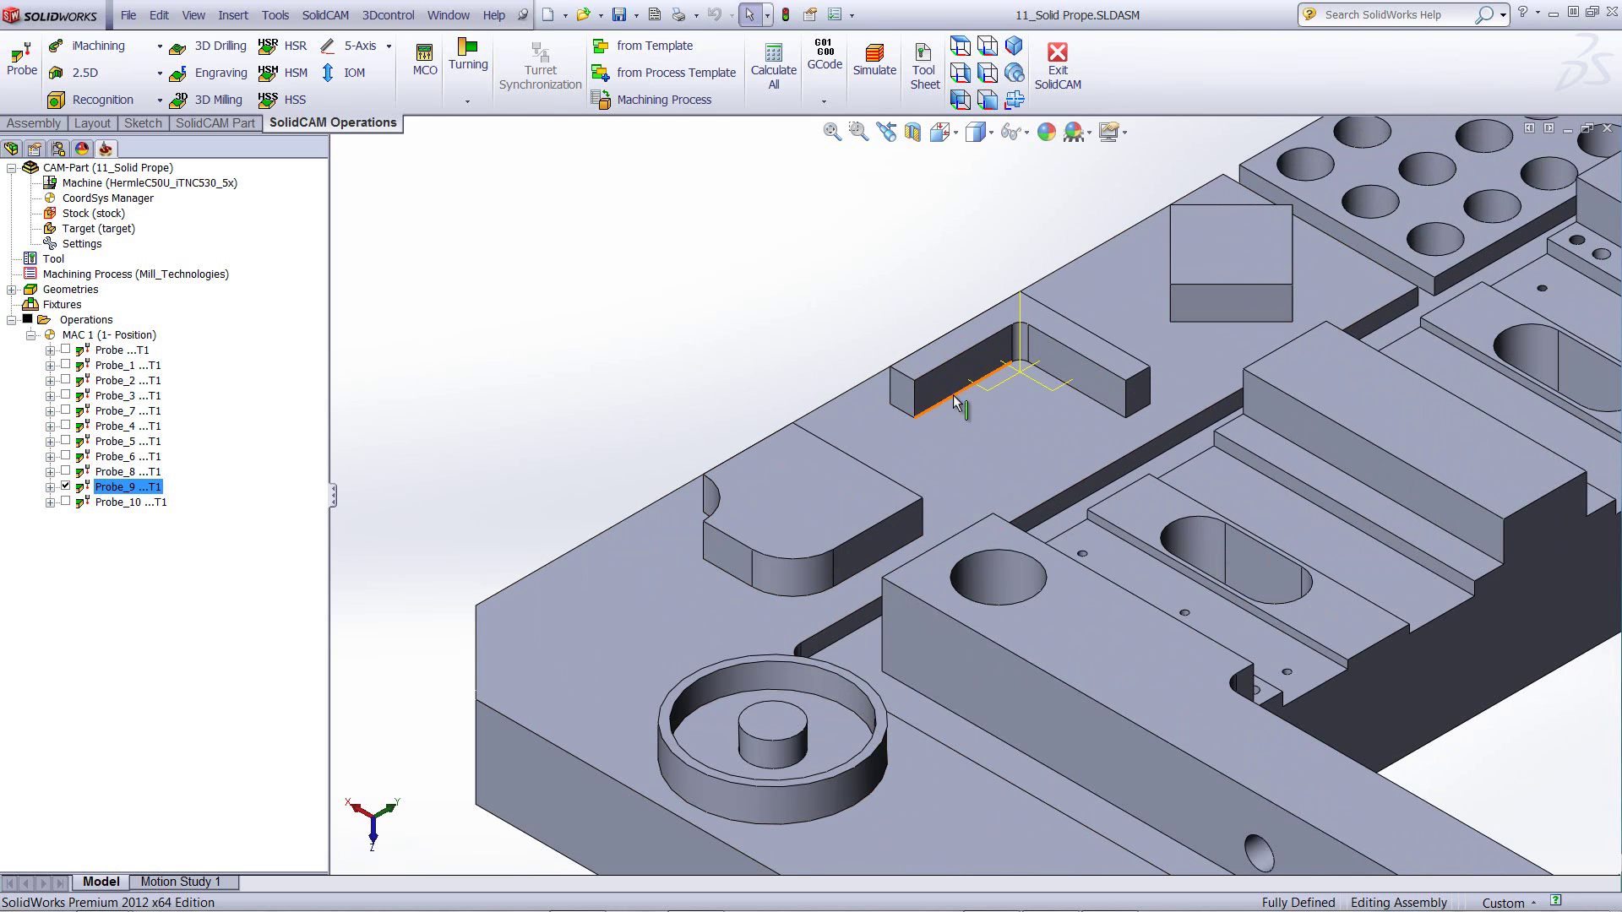
left_click(65, 487)
double_click(114, 488)
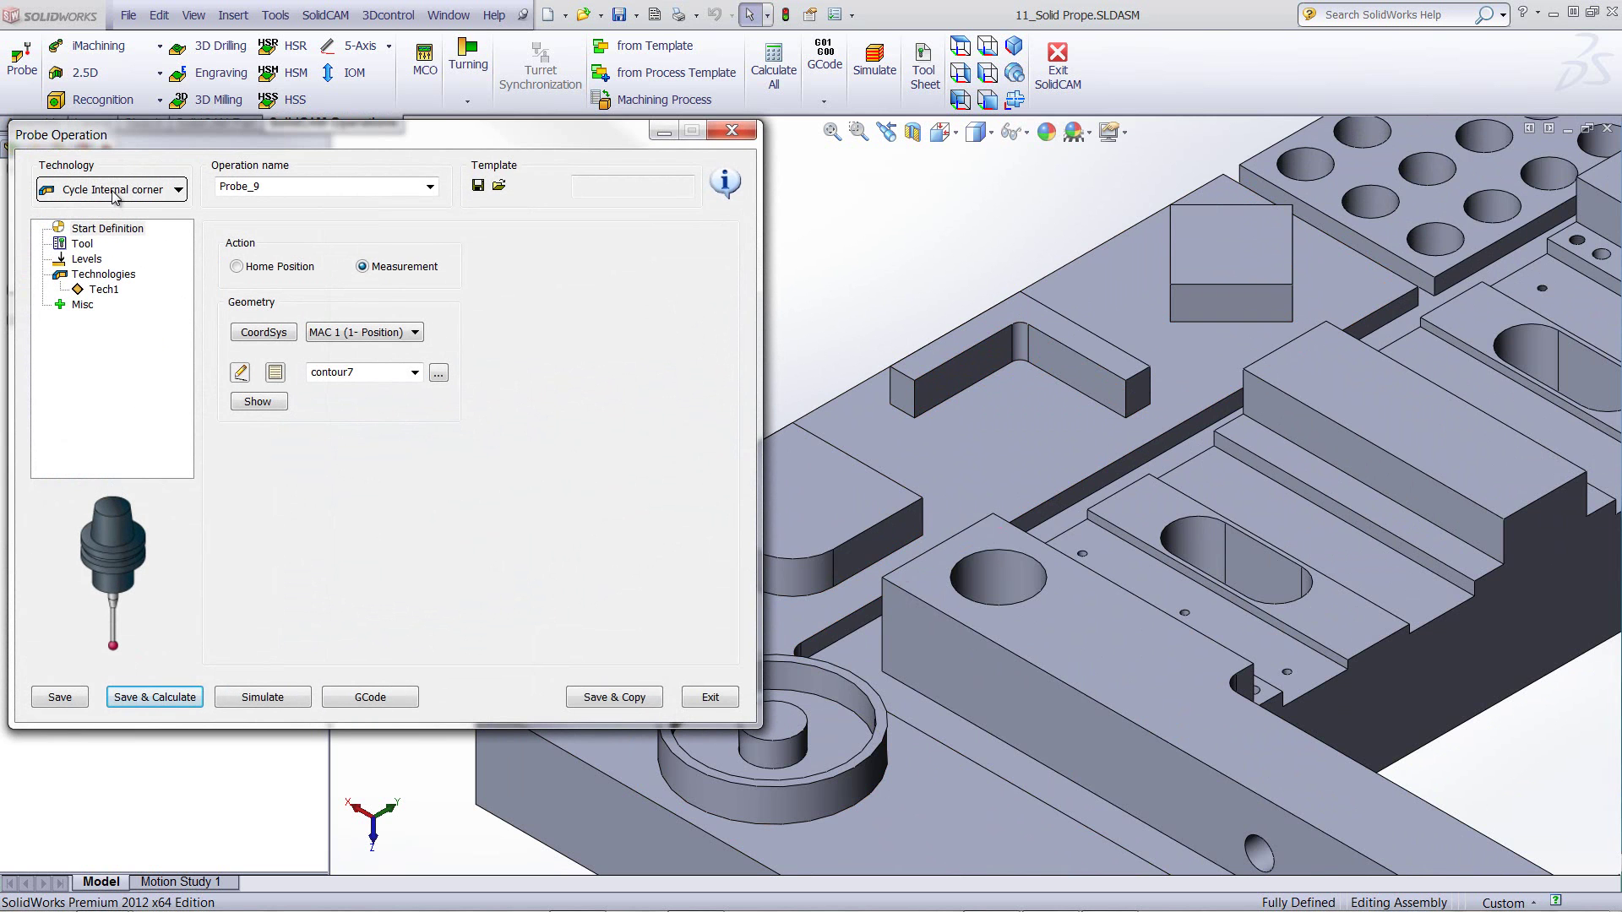
left_click(254, 402)
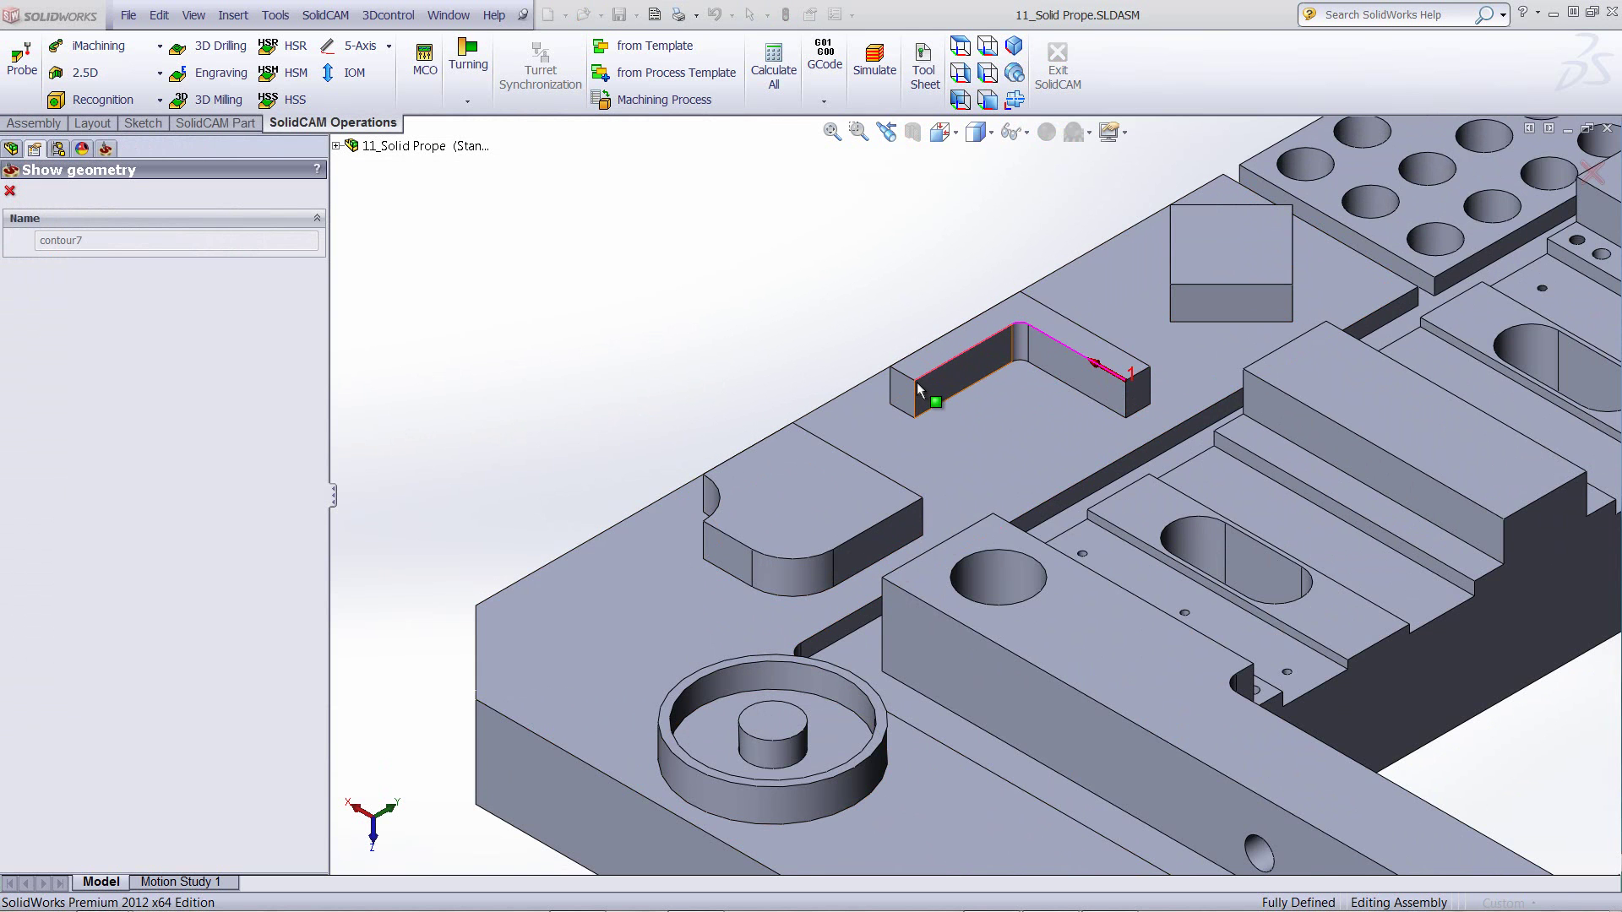
left_click(11, 192)
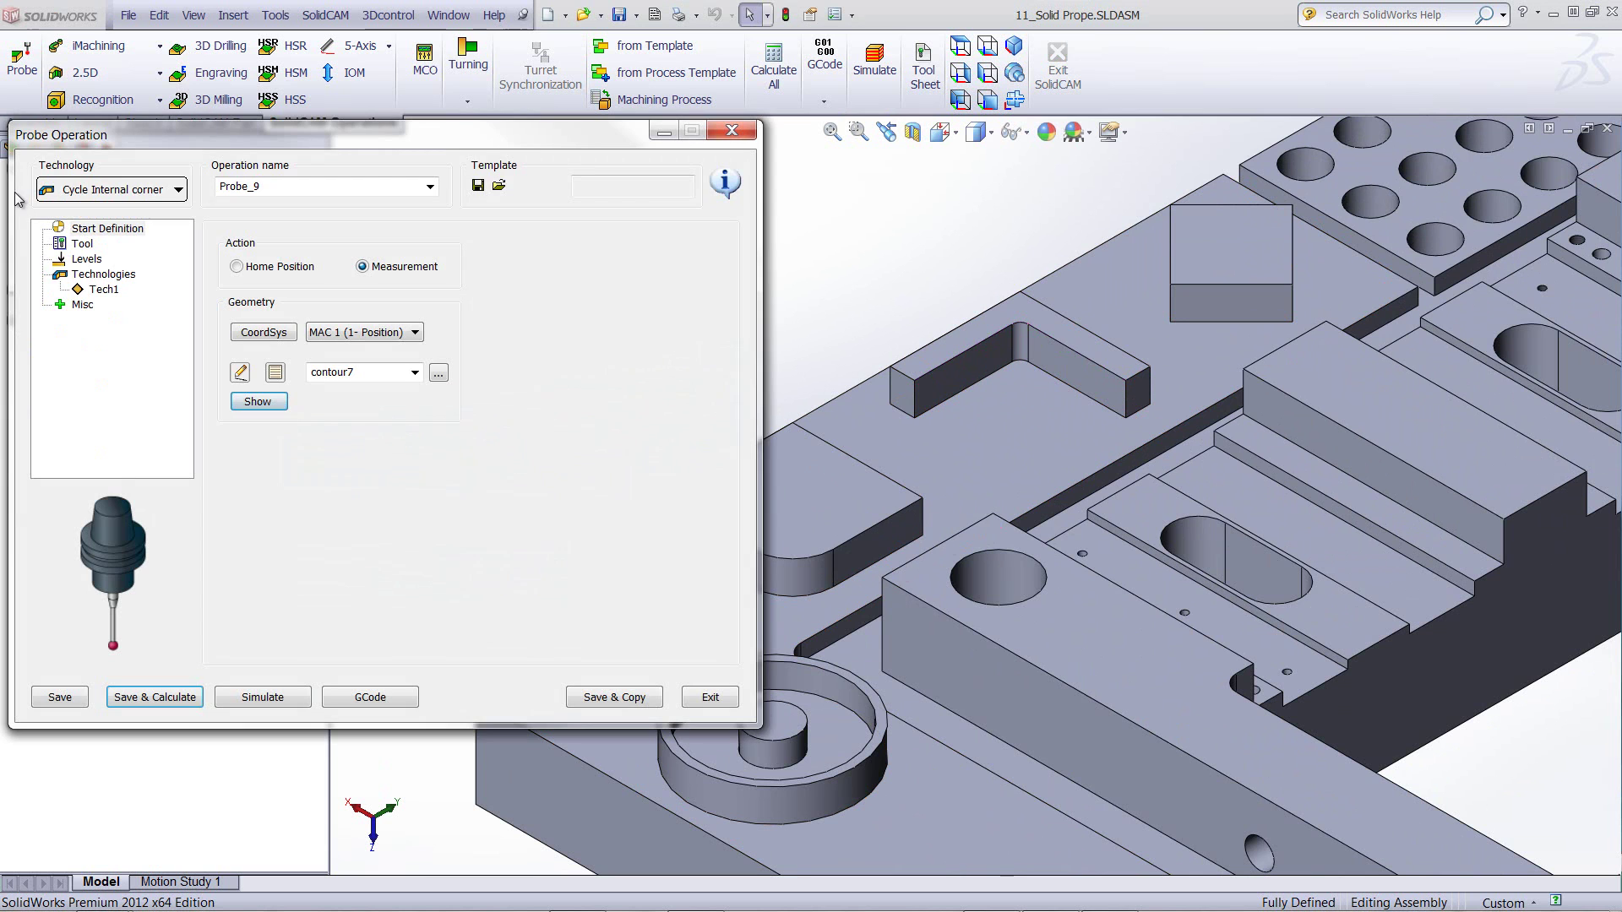
- Try DX2 24, DY2 25 and Z level -28 in Probe_9's Tech1 settings with the toolpath preview shown, and exit the operation
left_click(102, 290)
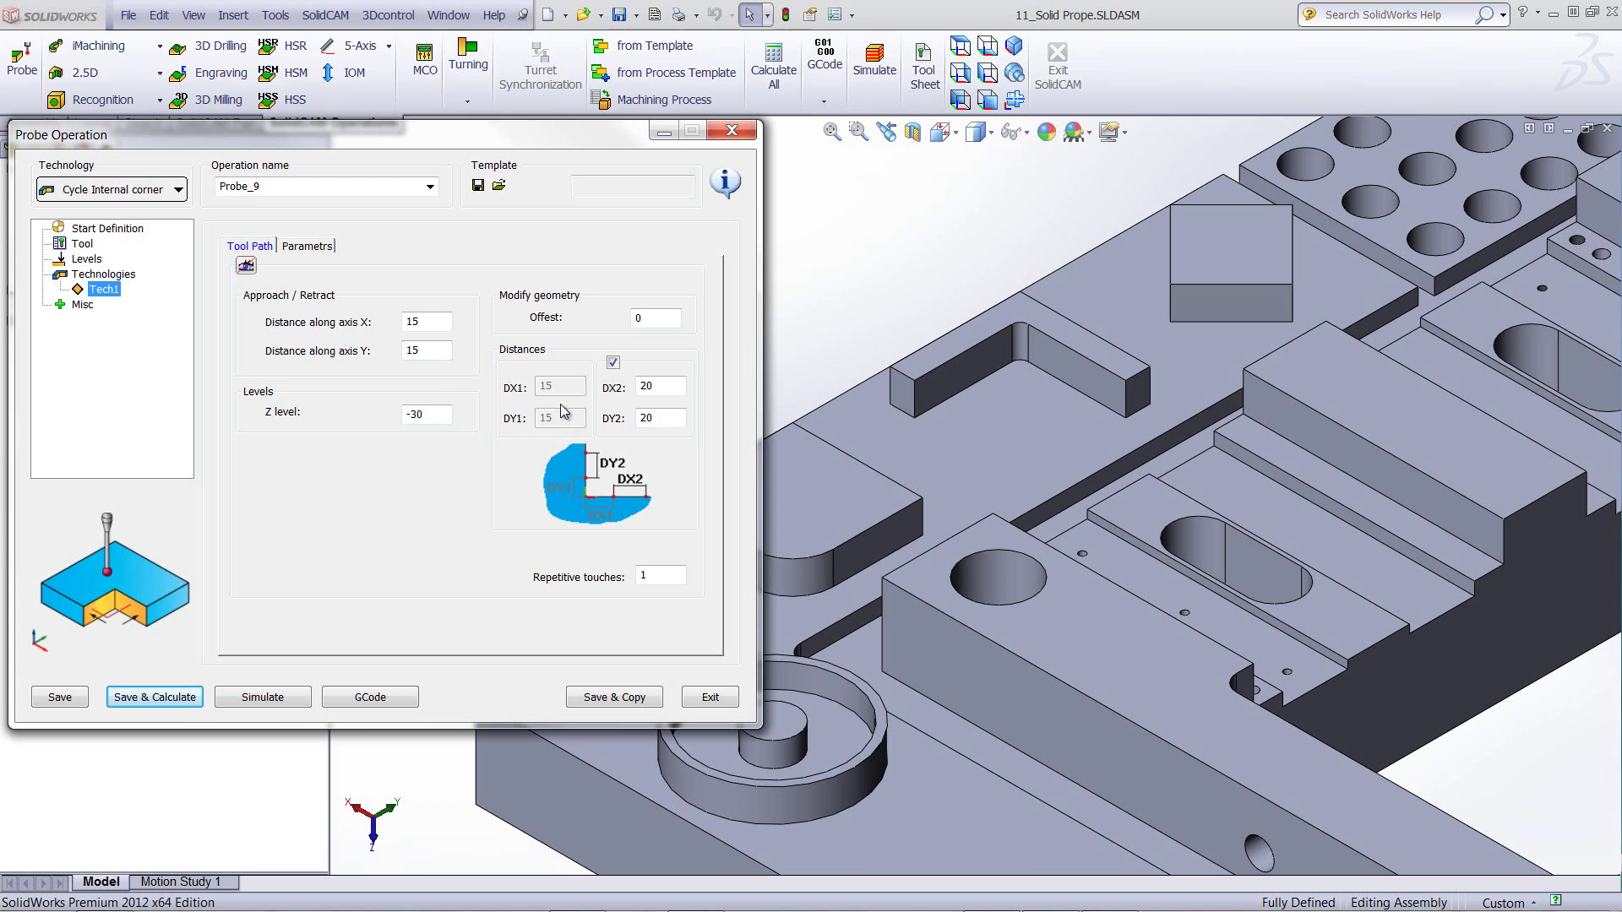
double_click(654, 389)
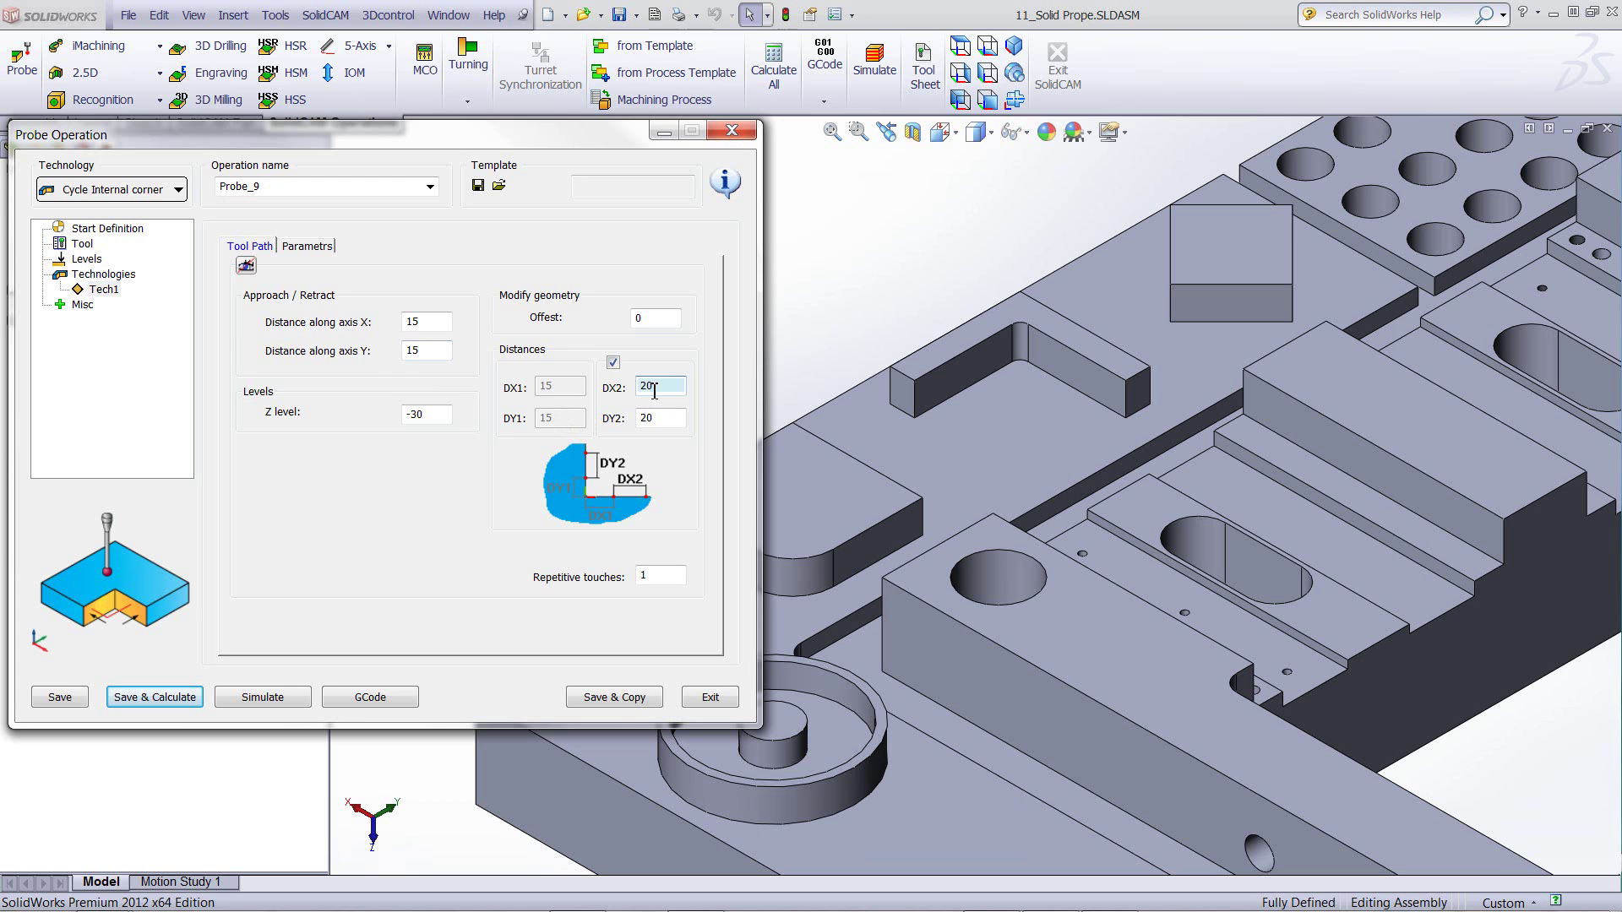
left_click(245, 266)
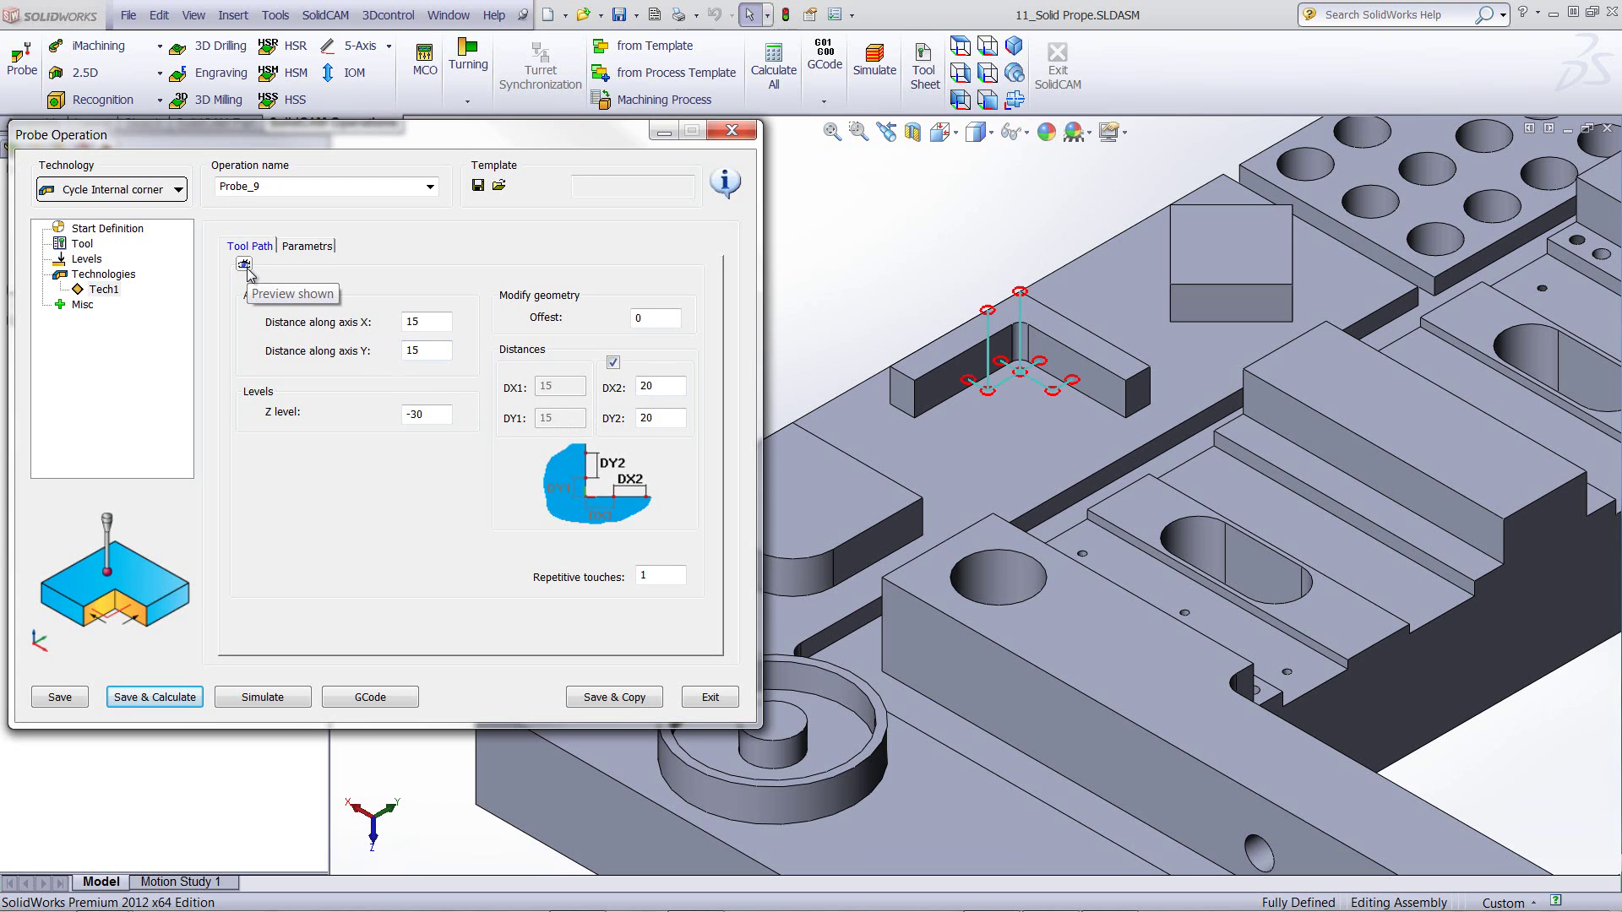
left_click(669, 392)
scroll(669, 393, "up", 4)
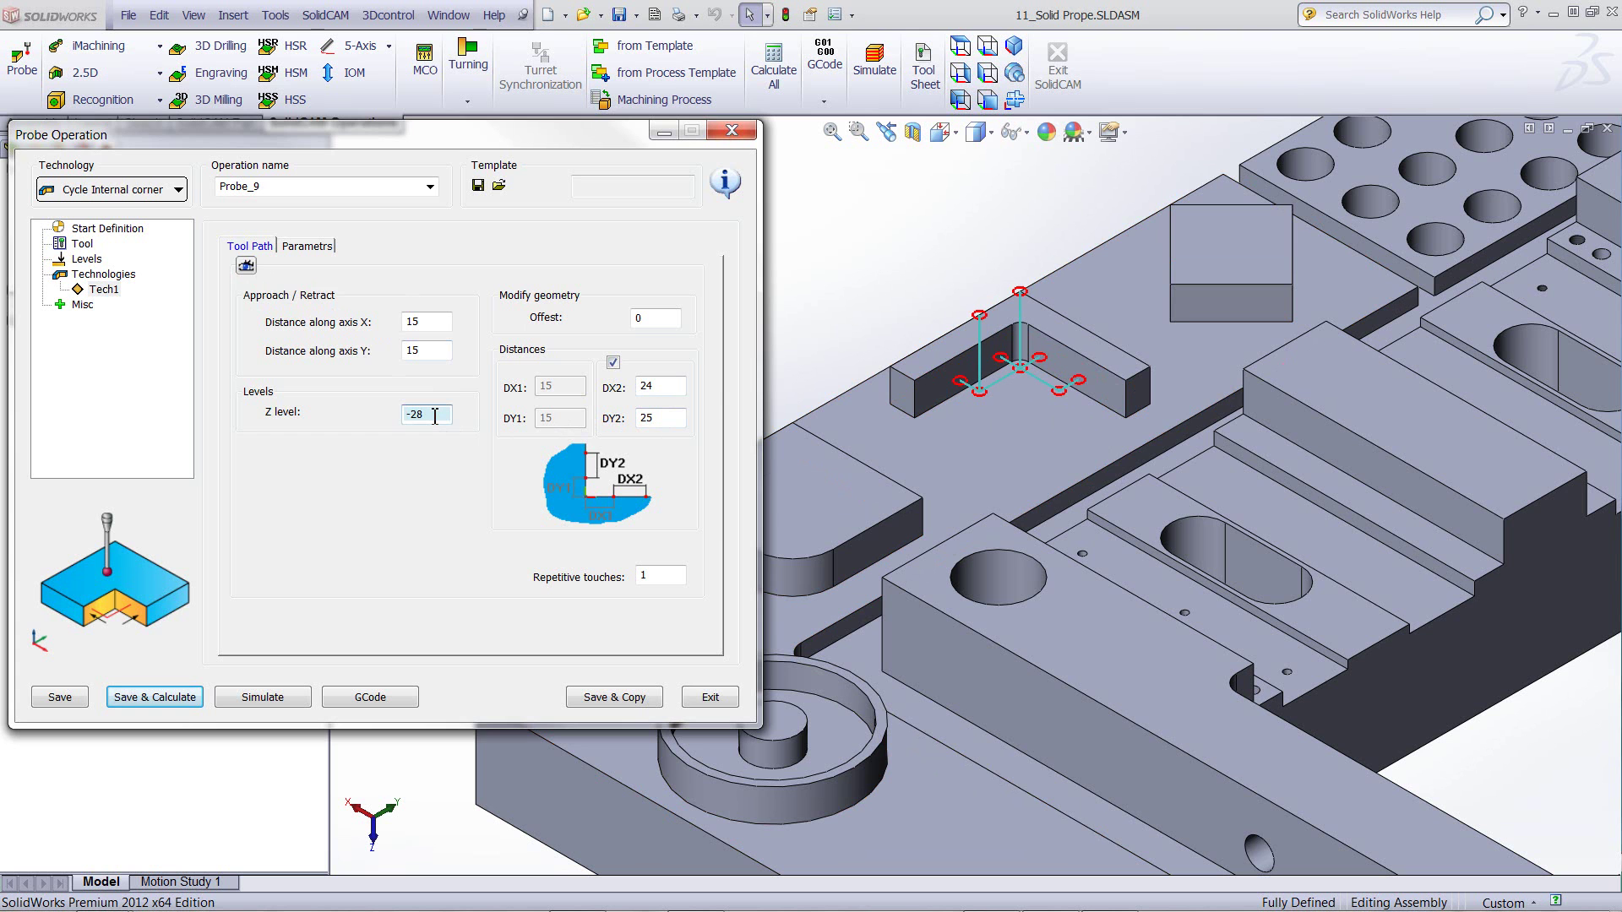
left_click(695, 701)
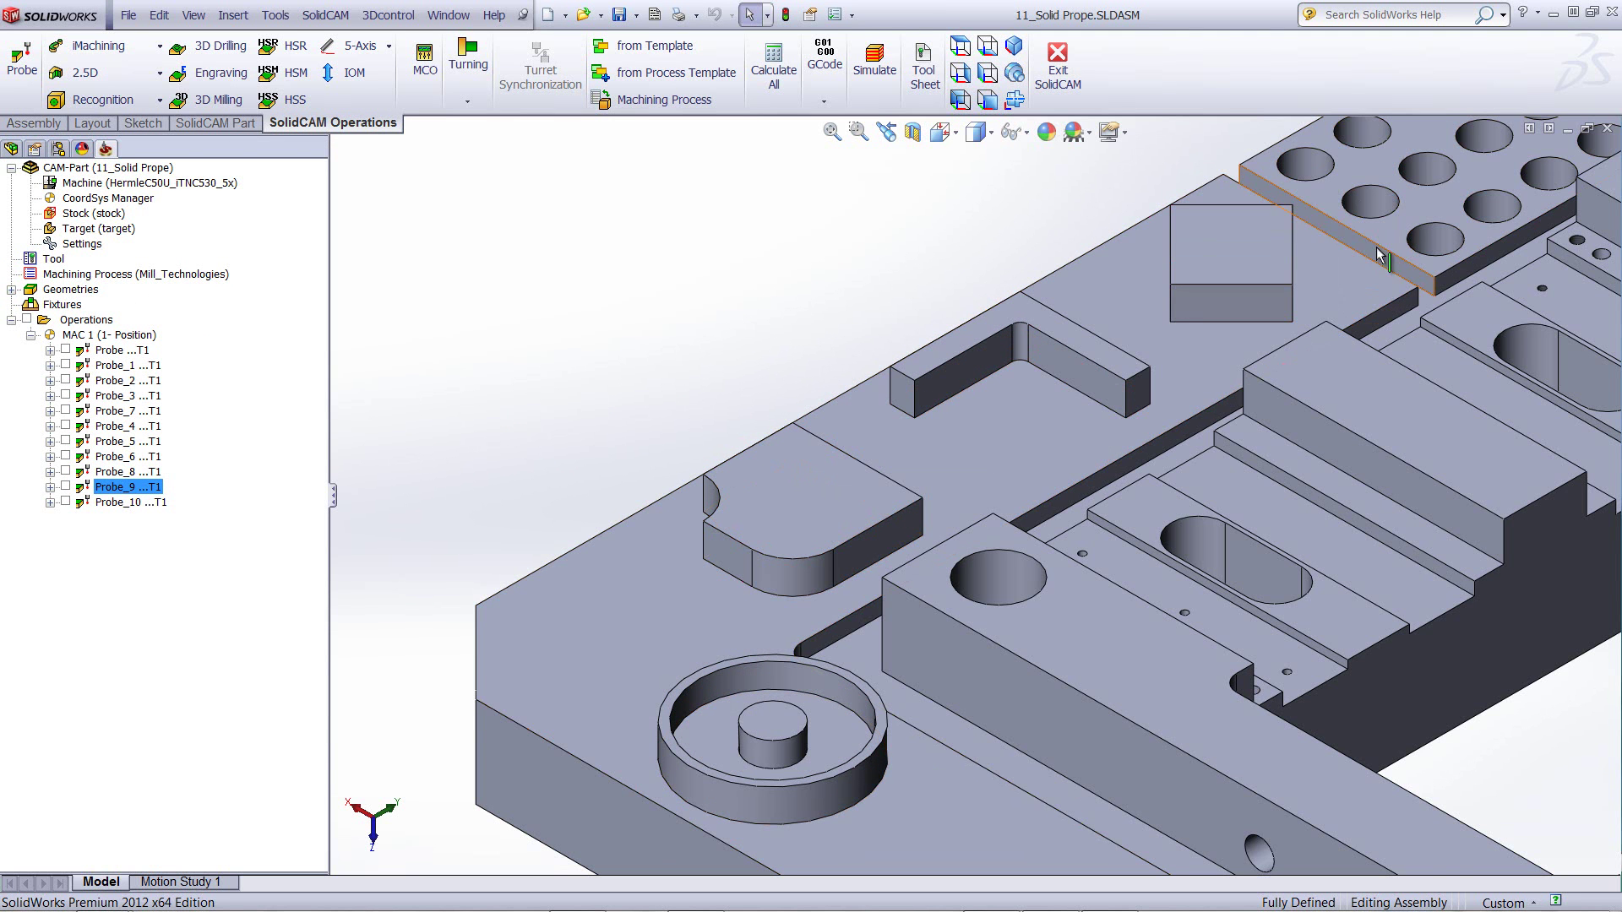
- Open the Probe_10 operation, and show its contour8 geometry on the plate's hole pattern
scroll(1502, 269, "up", 3)
scroll(1491, 269, "down", 4)
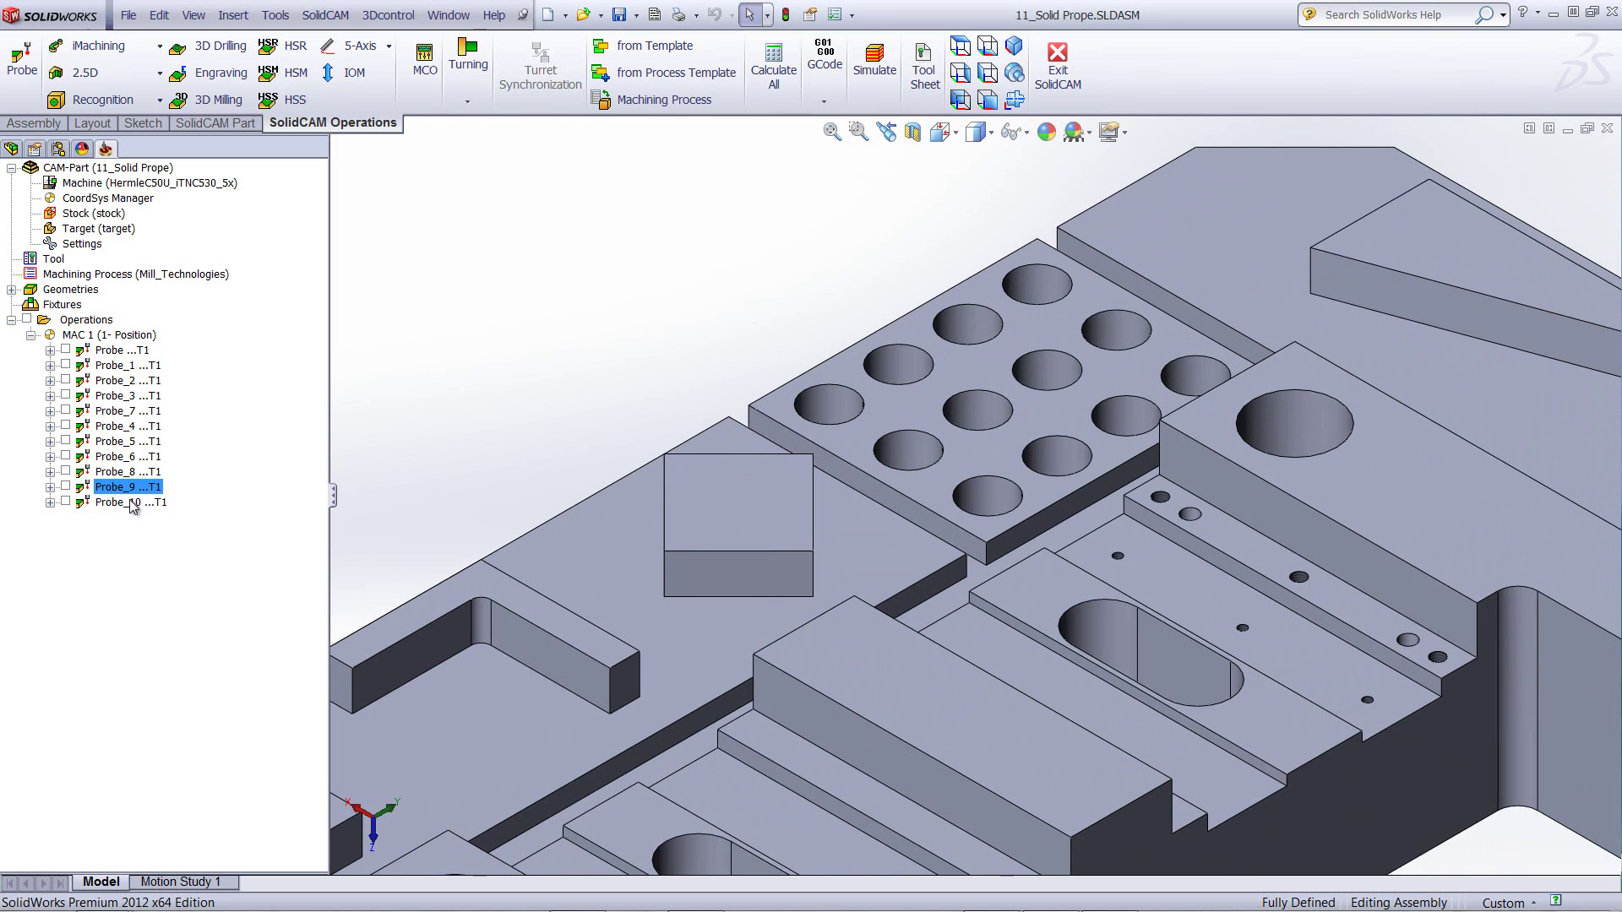
double_click(131, 503)
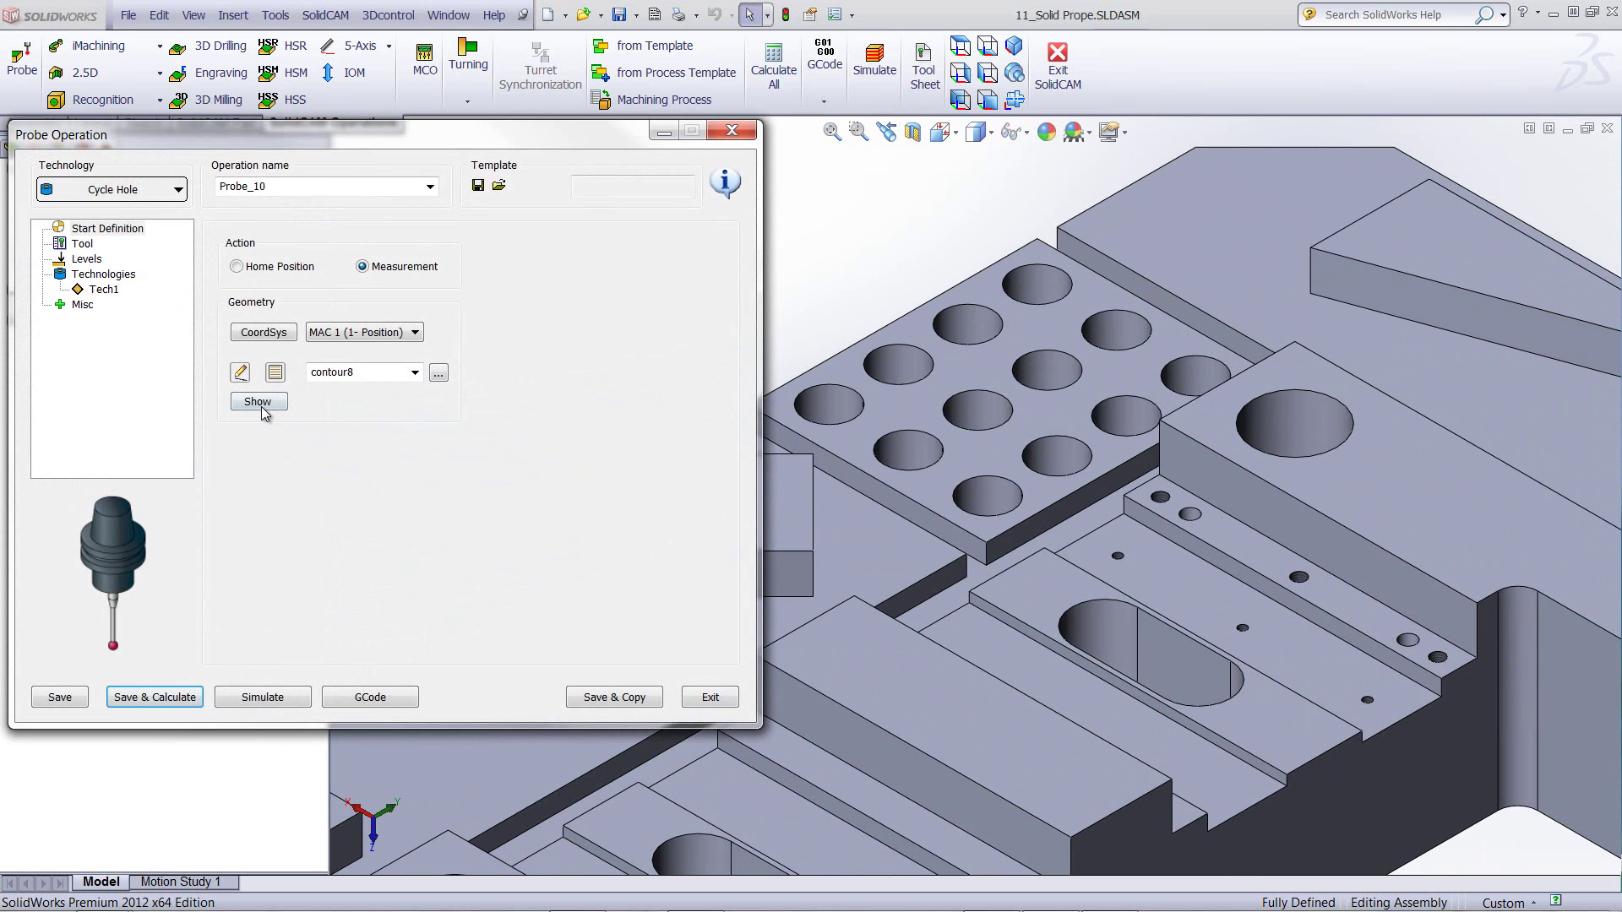
left_click(260, 403)
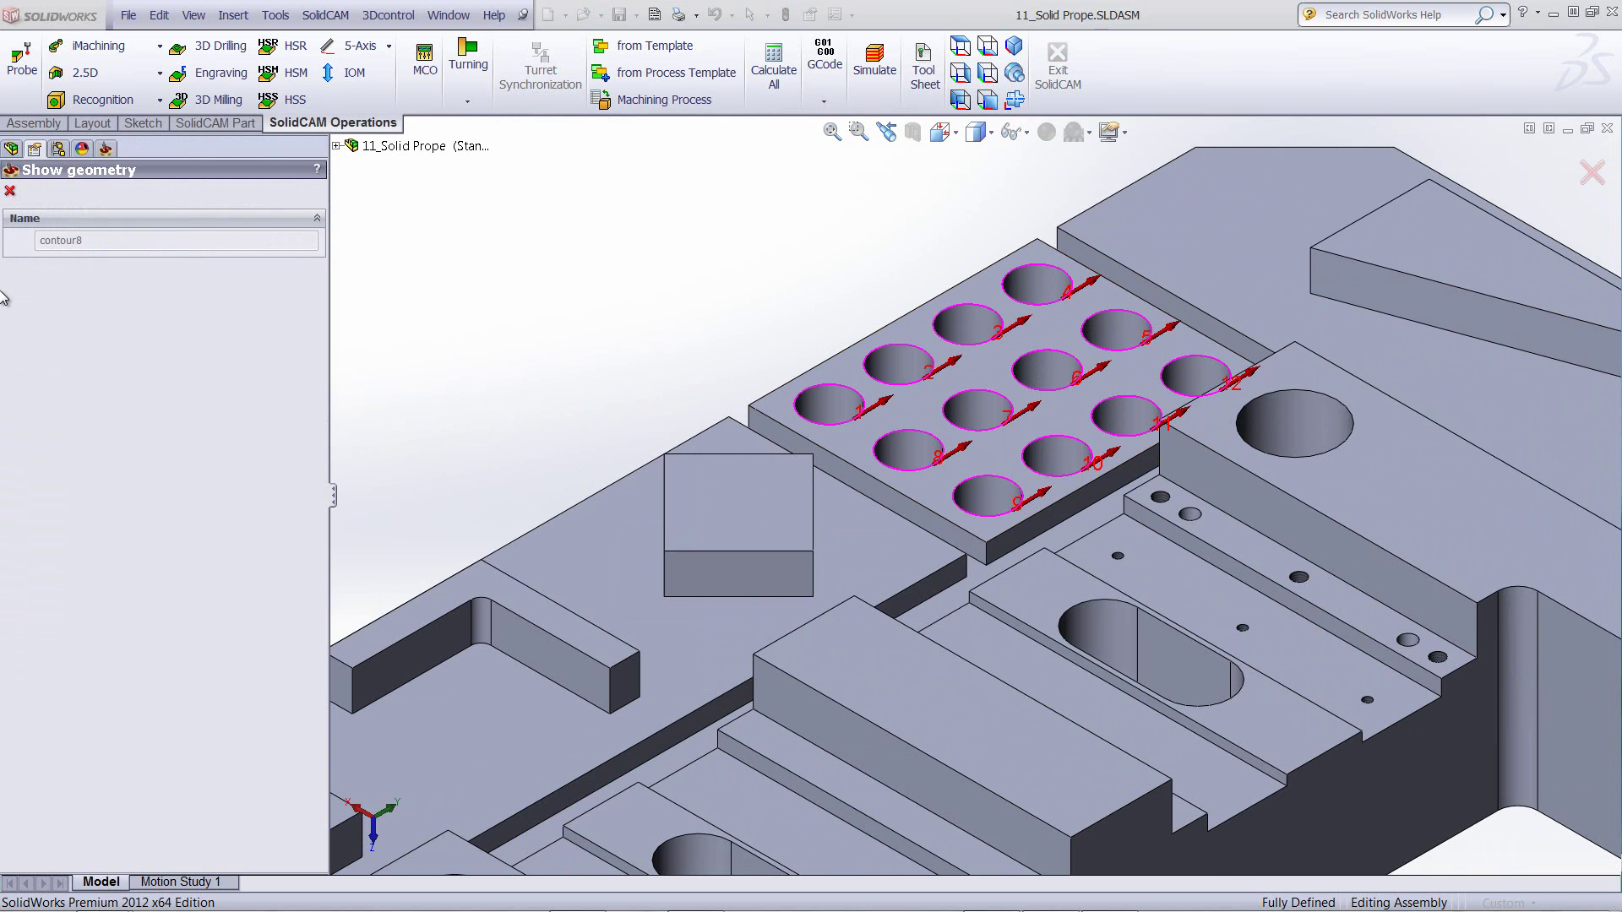
left_click(10, 191)
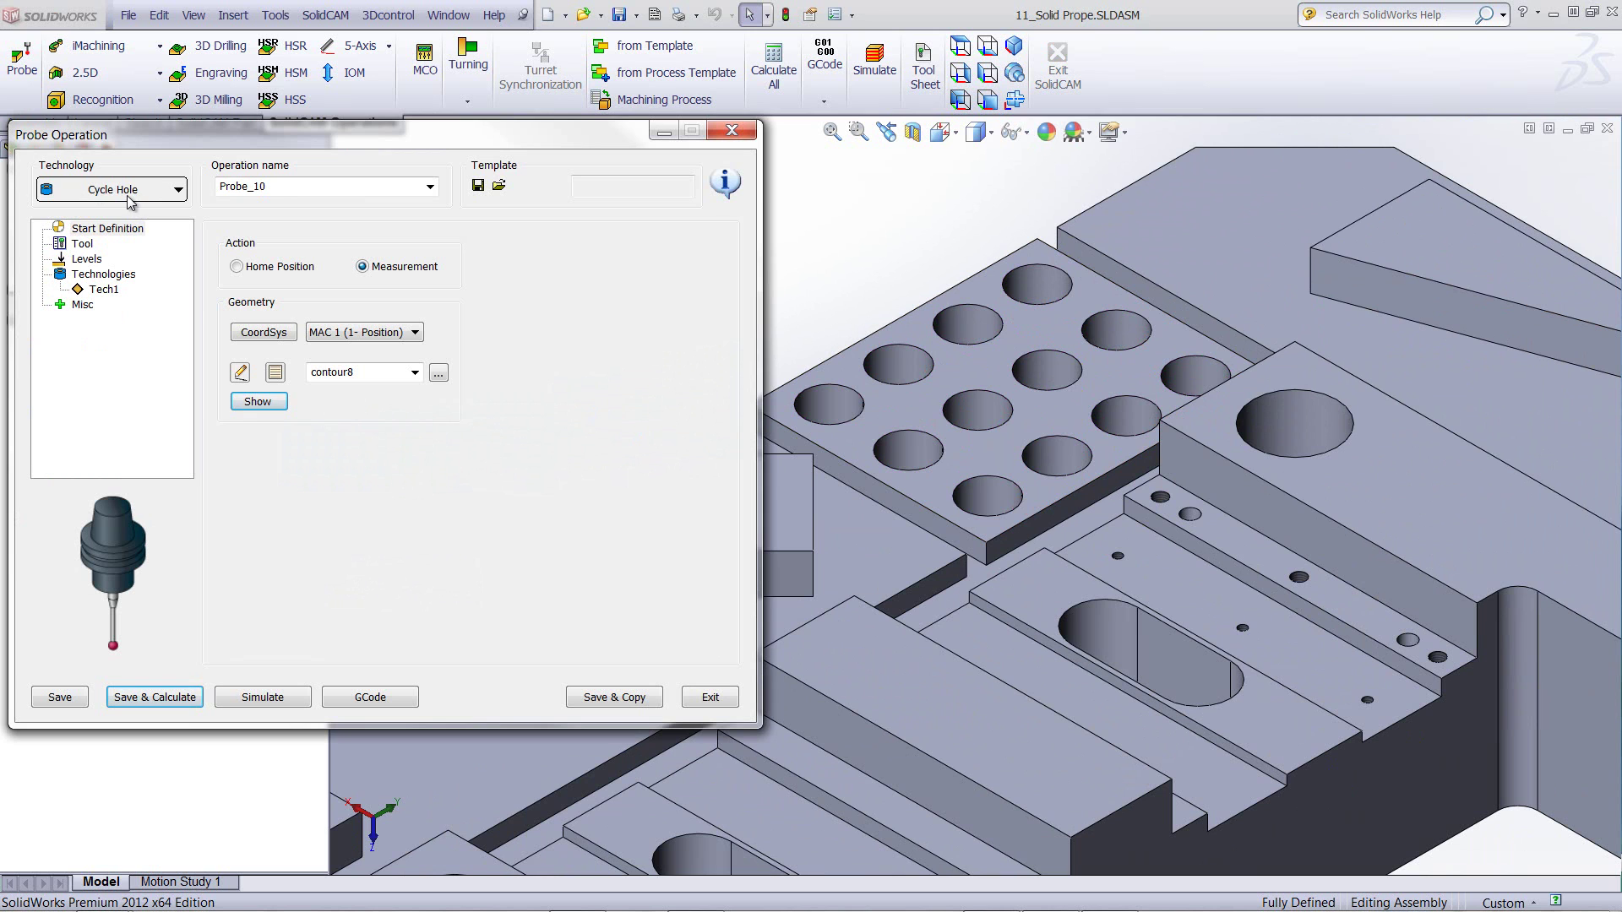
- Review Probe_10's Tech1 settings and number of touch points with the toolpath preview shown
left_click(103, 290)
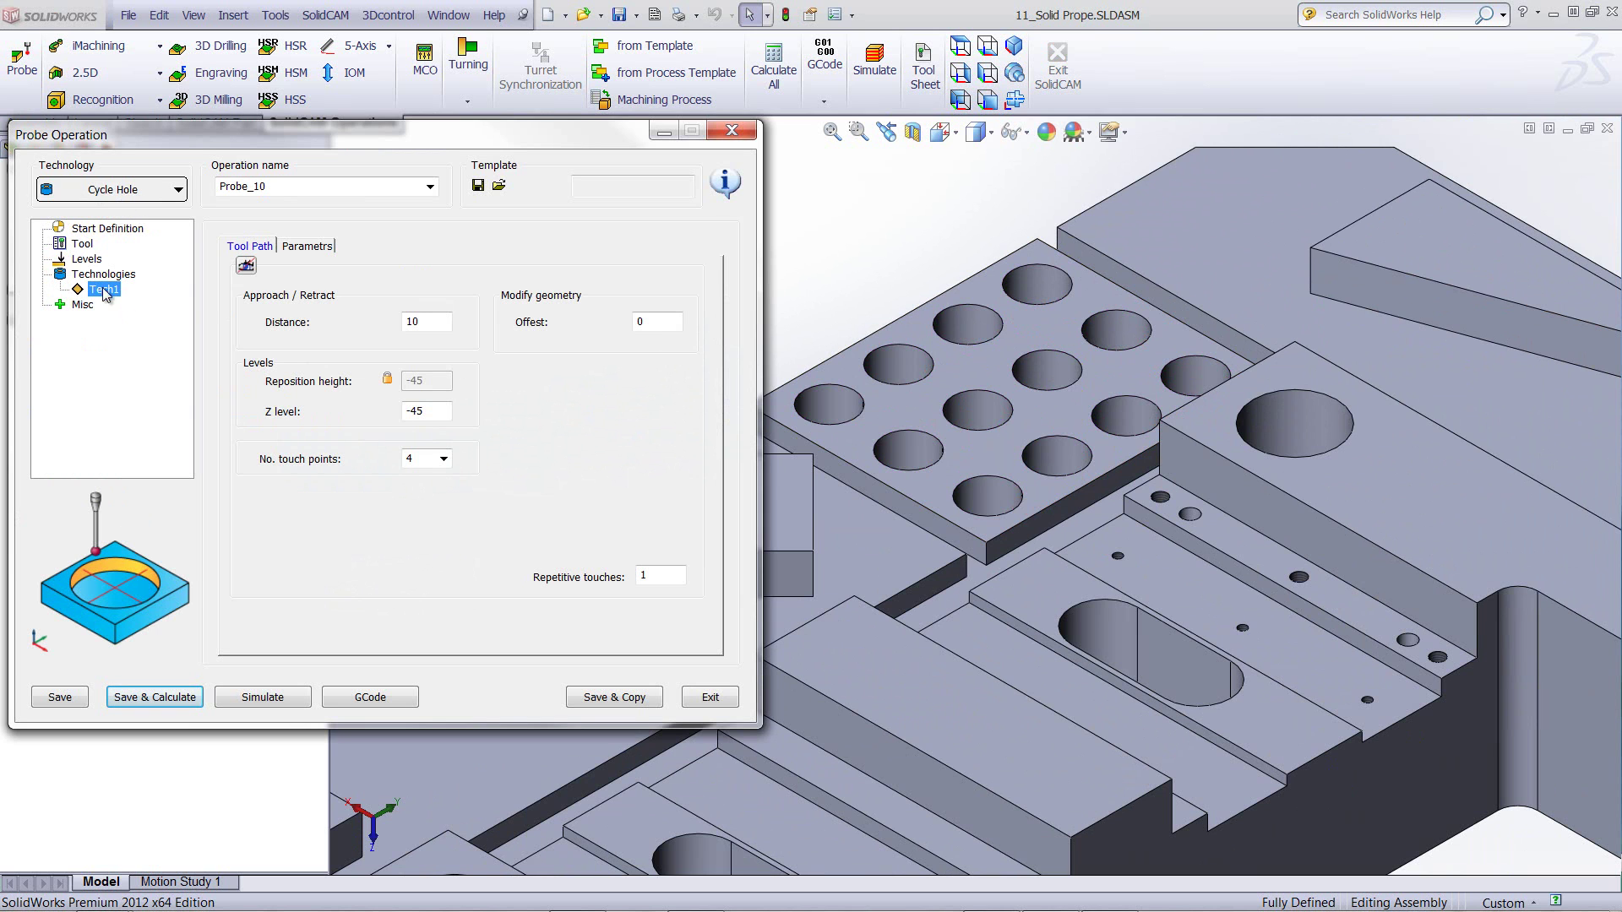
left_click(244, 265)
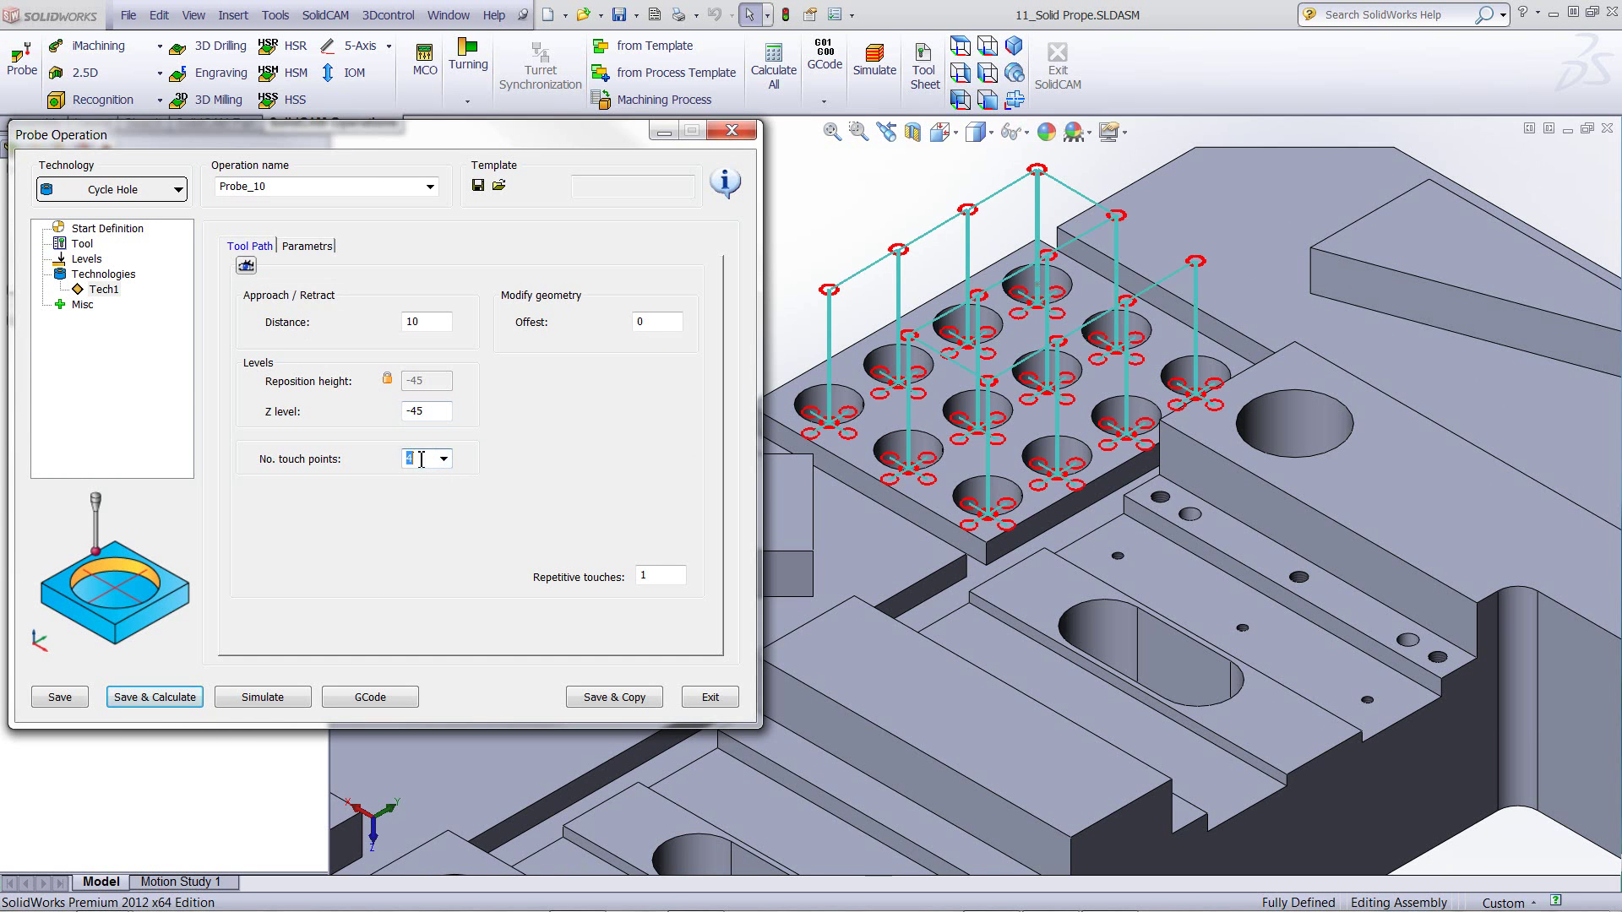
scroll(421, 460, "up", 1)
scroll(421, 460, "down", 1)
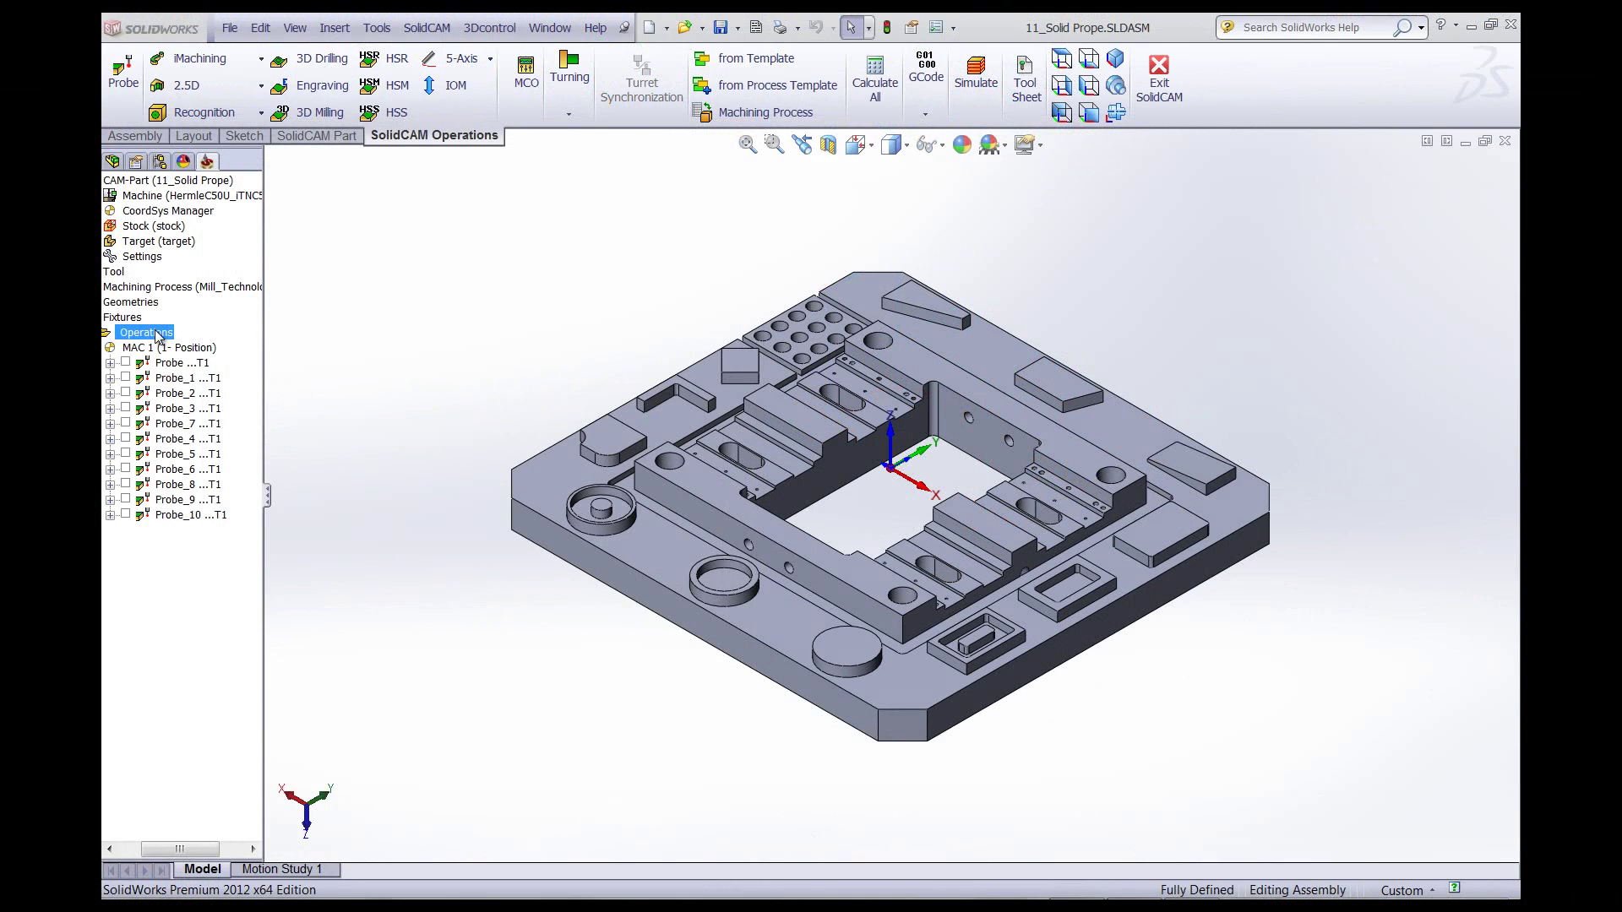
- Run the Machine Simulation for all probe operations at an increased speed, and watch the probing of the hole pattern up close
right_click(157, 333)
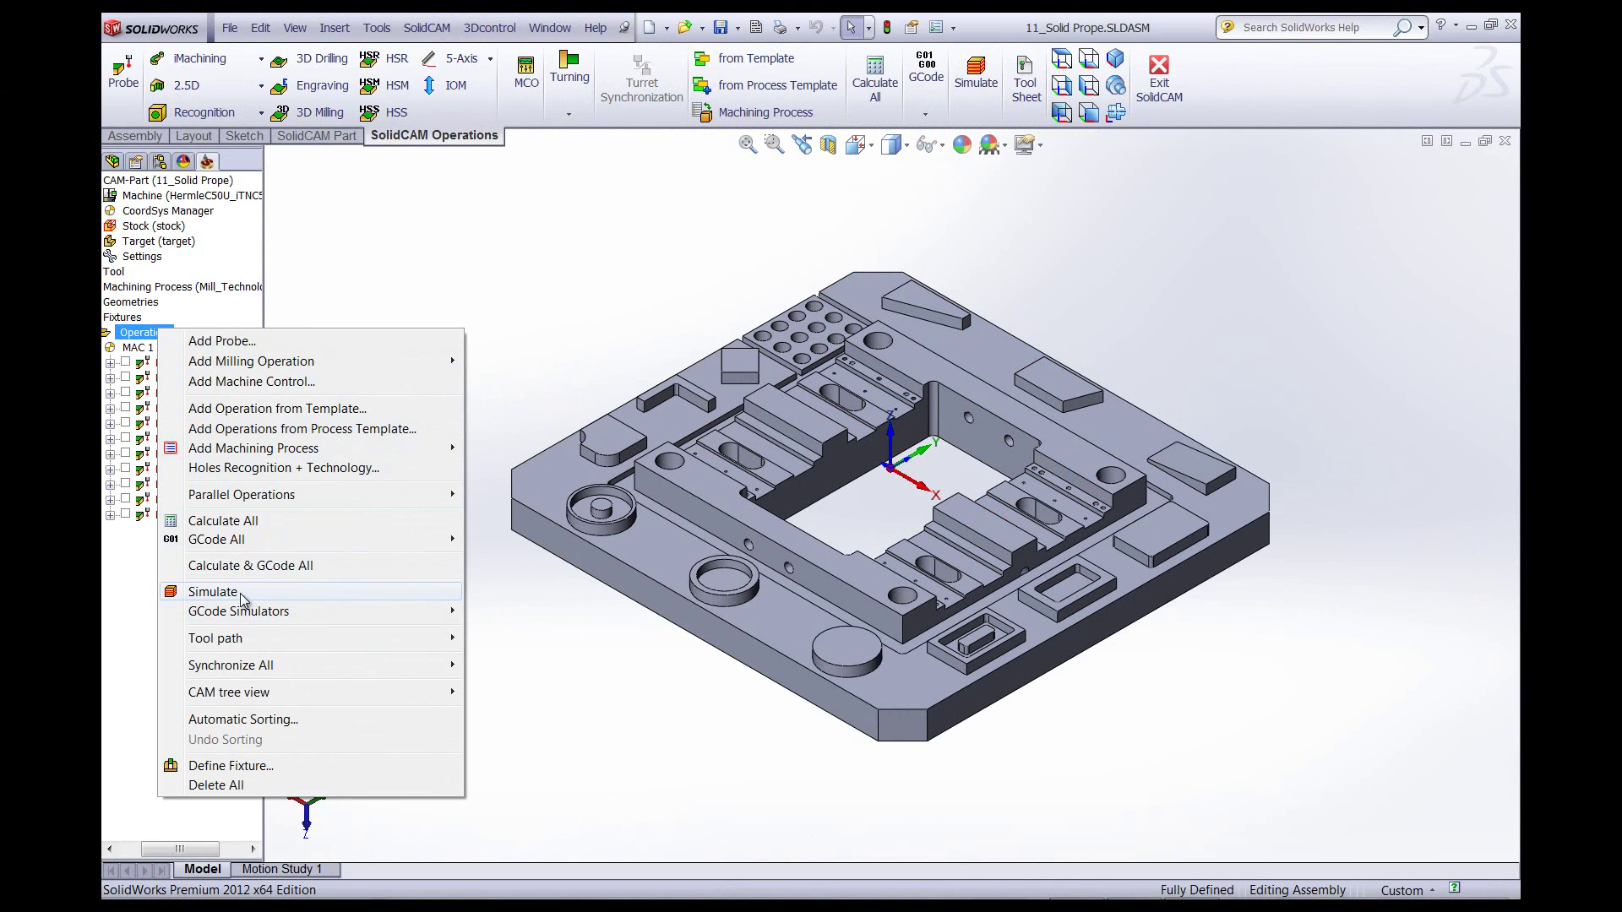
left_click(213, 592)
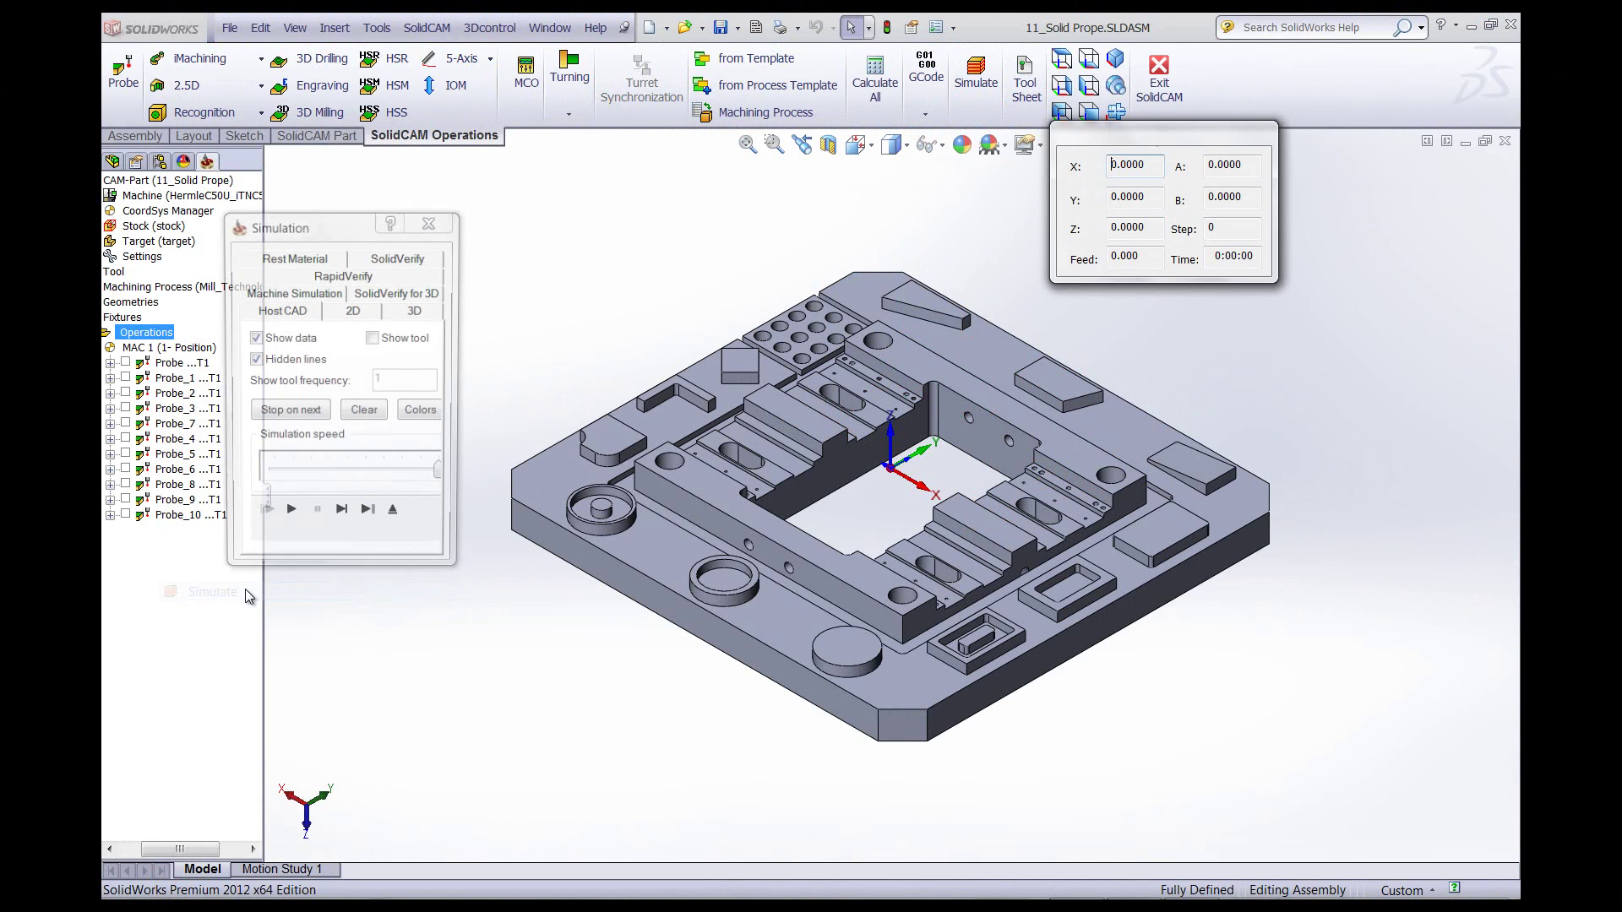
left_click(287, 294)
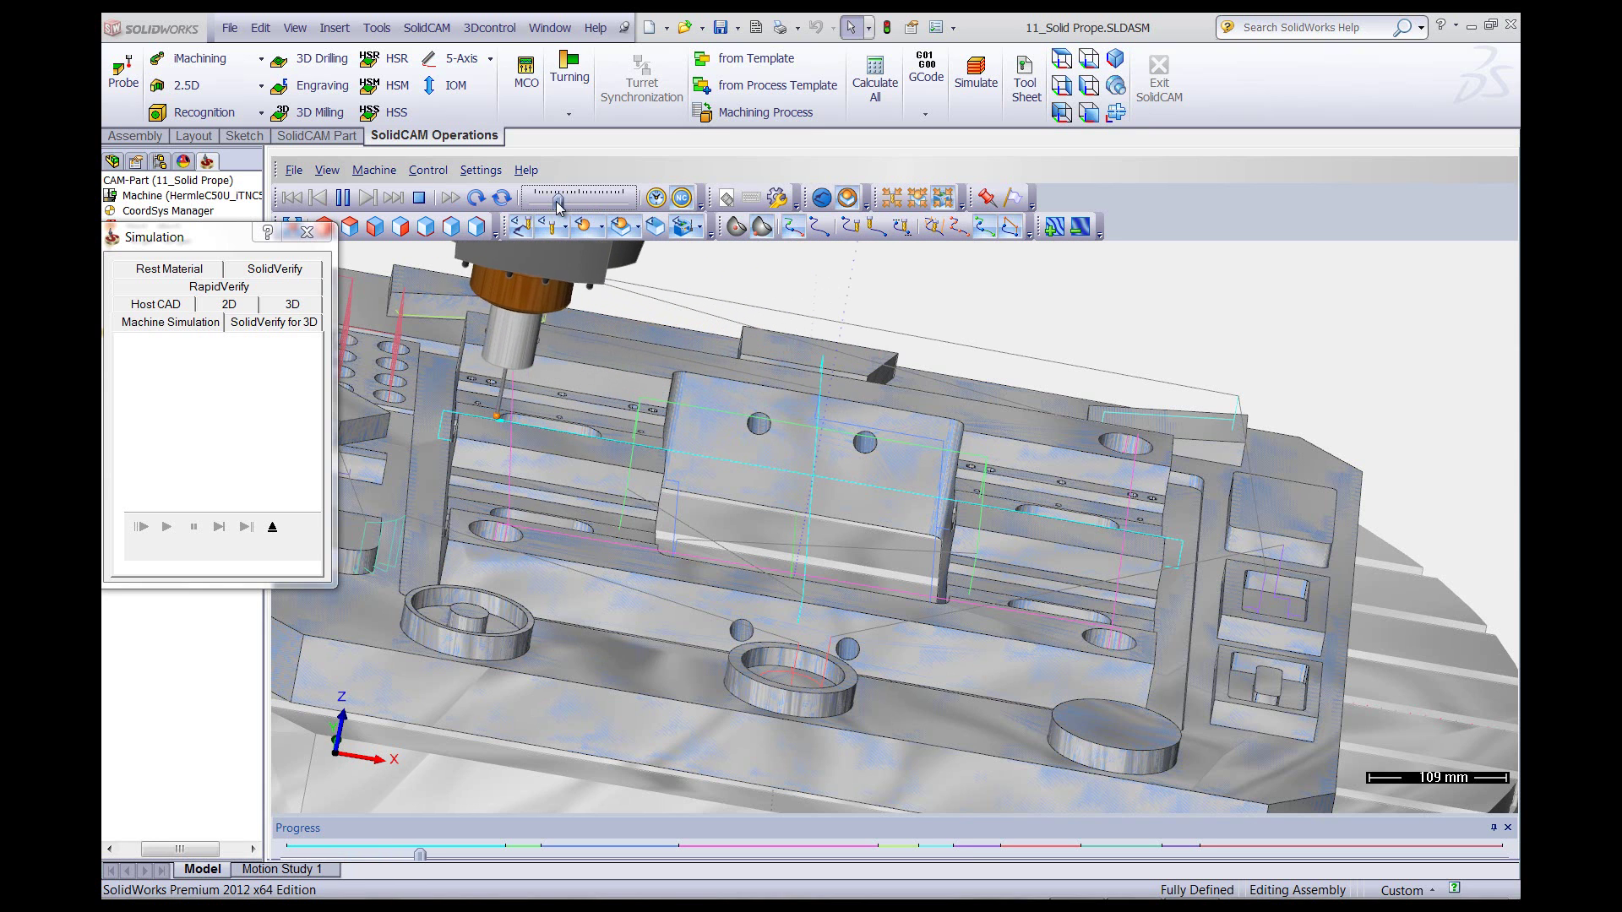
left_click_drag(558, 203, 572, 203)
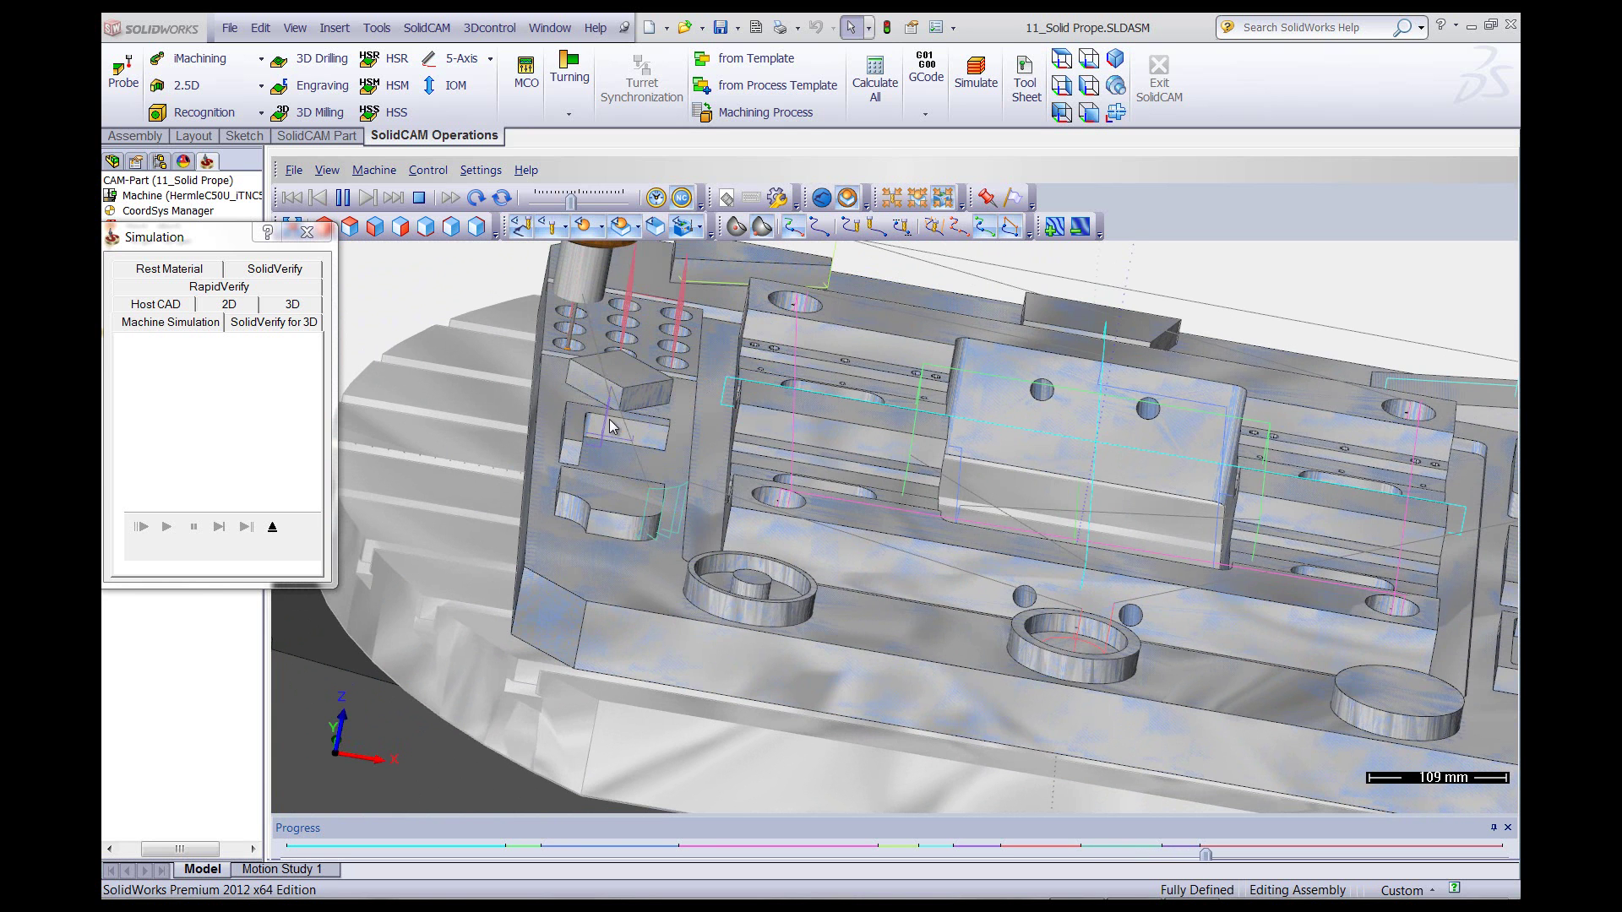
scroll(585, 358, "up", 3)
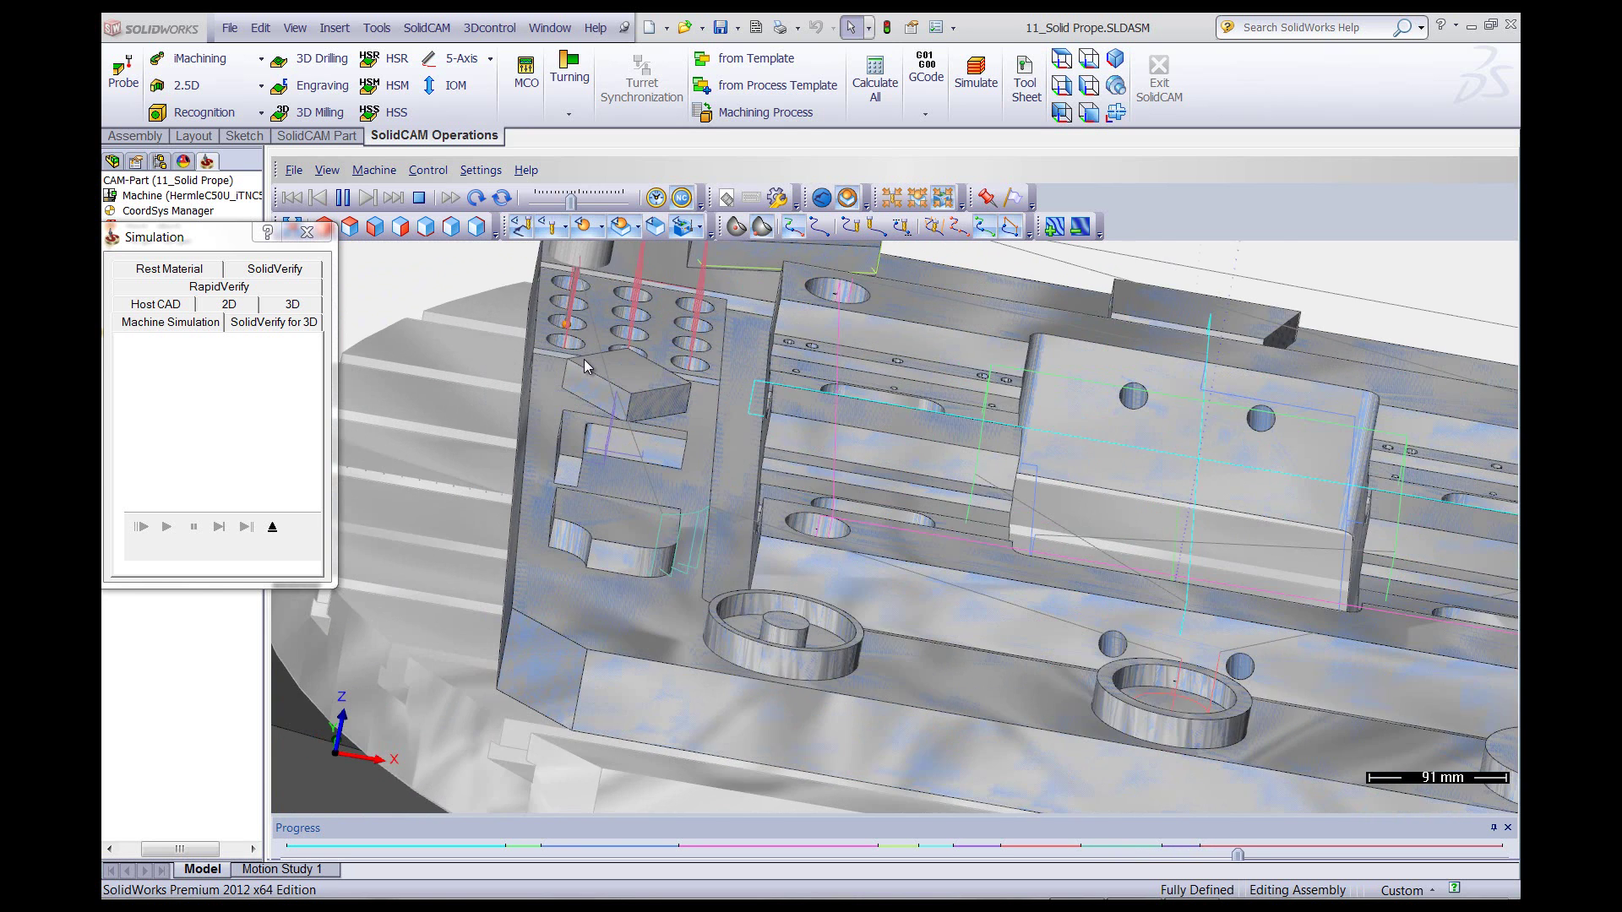
scroll(584, 358, "up", 1)
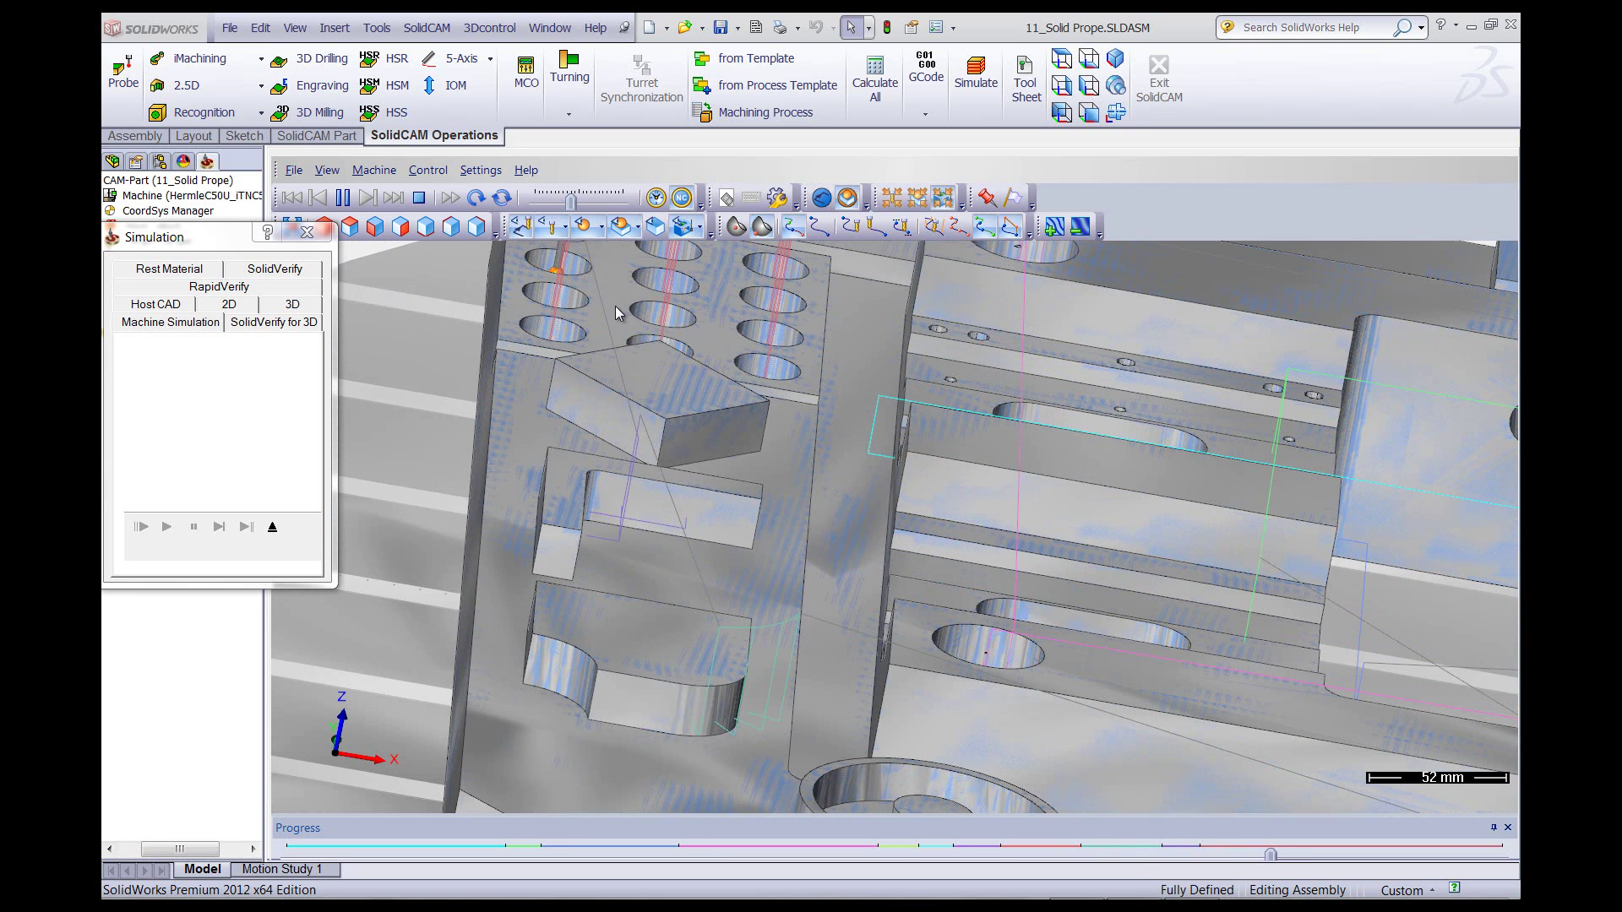
middle_click_drag(638, 313, 605, 471)
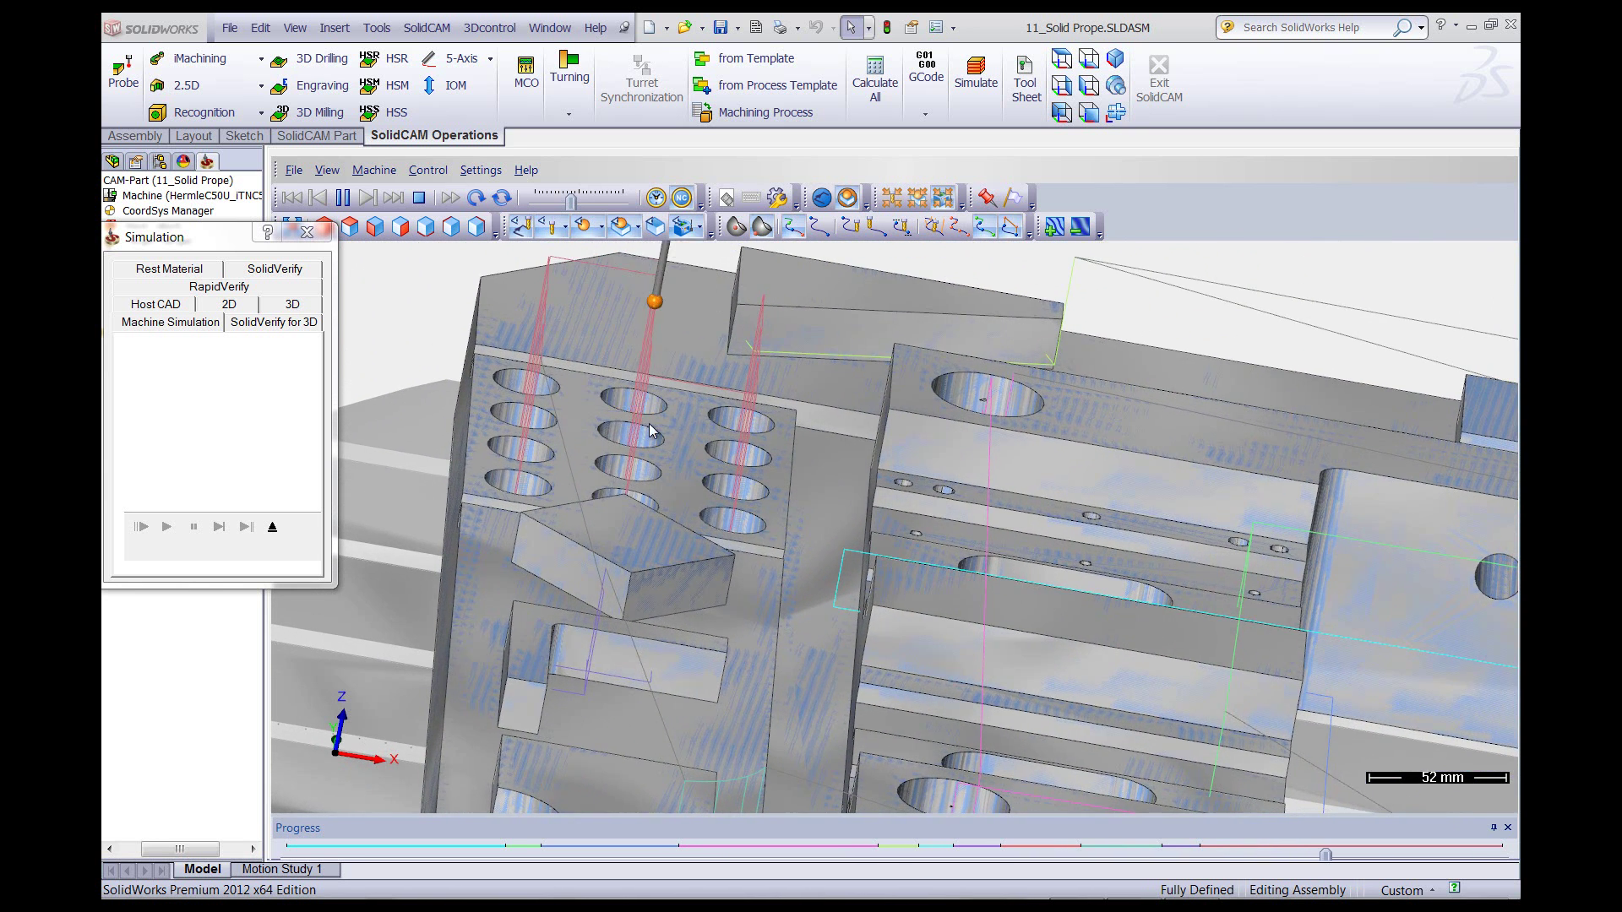